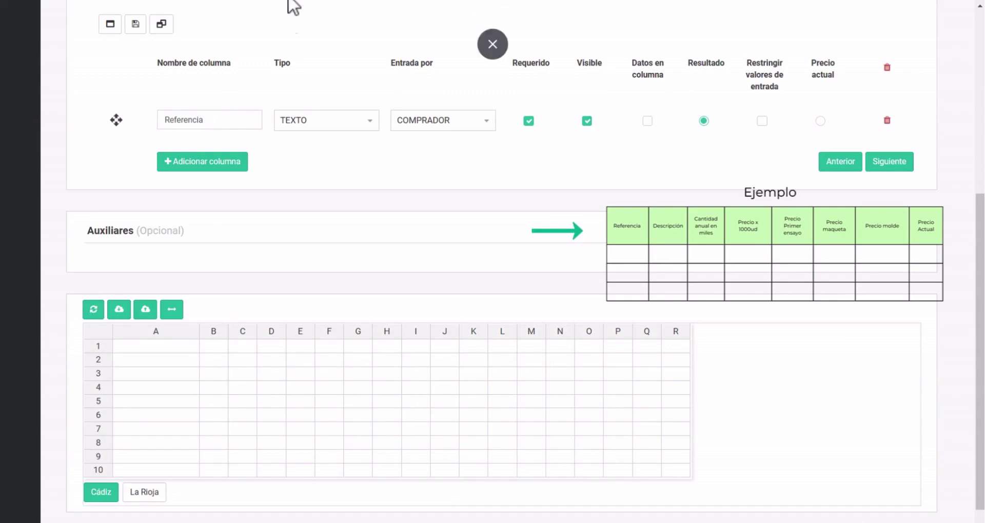
- Check the type and input-source options of the Referencia column
{"action": "left_click", "coordinate": [325, 116]}
{"action": "left_click", "coordinate": [450, 117]}
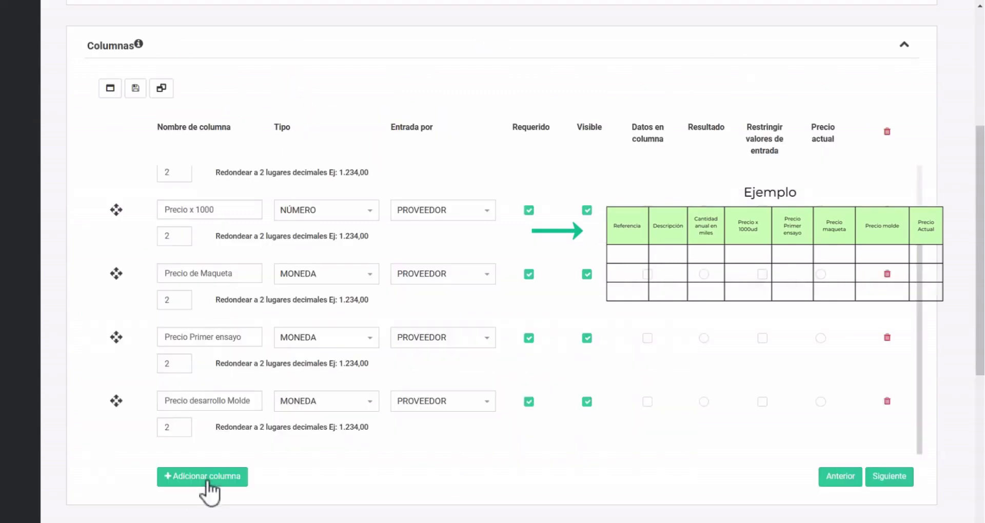
- Add a column designated as Precio actual and mark Precio de Maqueta as the Resultado column
{"action": "left_click", "coordinate": [207, 481]}
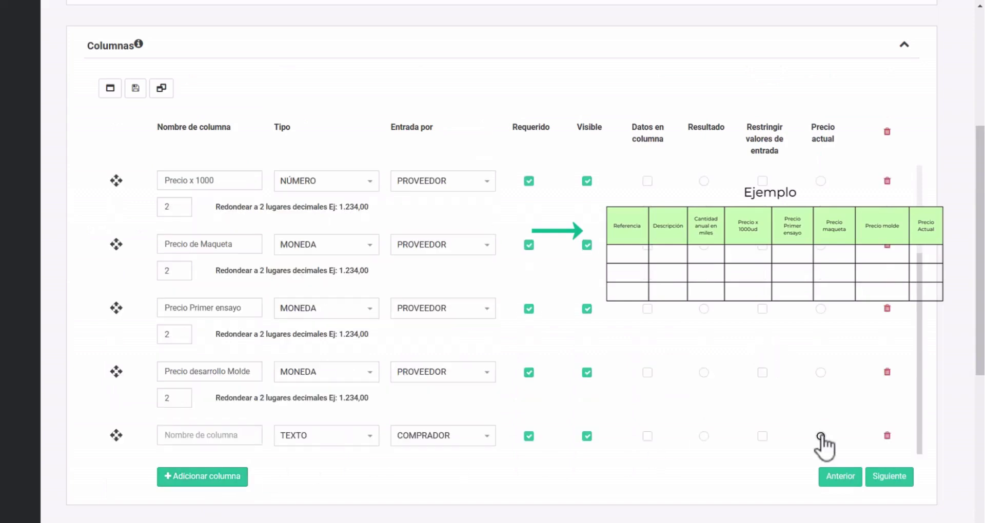
{"action": "left_click", "coordinate": [821, 437]}
{"action": "scroll", "coordinate": [581, 464], "scroll_direction": "down", "scroll_amount": 1}
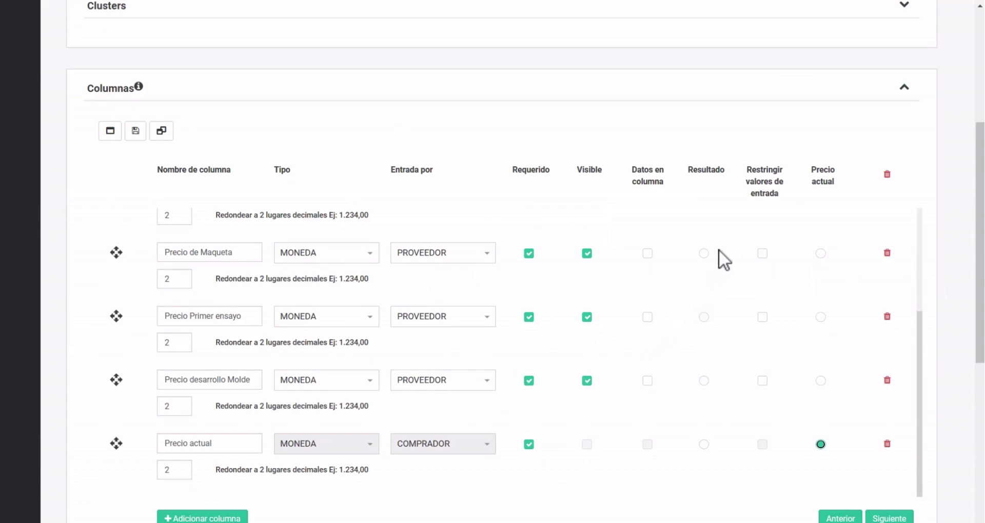
{"action": "left_click", "coordinate": [704, 253]}
{"action": "scroll", "coordinate": [880, 508], "scroll_direction": "down", "scroll_amount": 5}
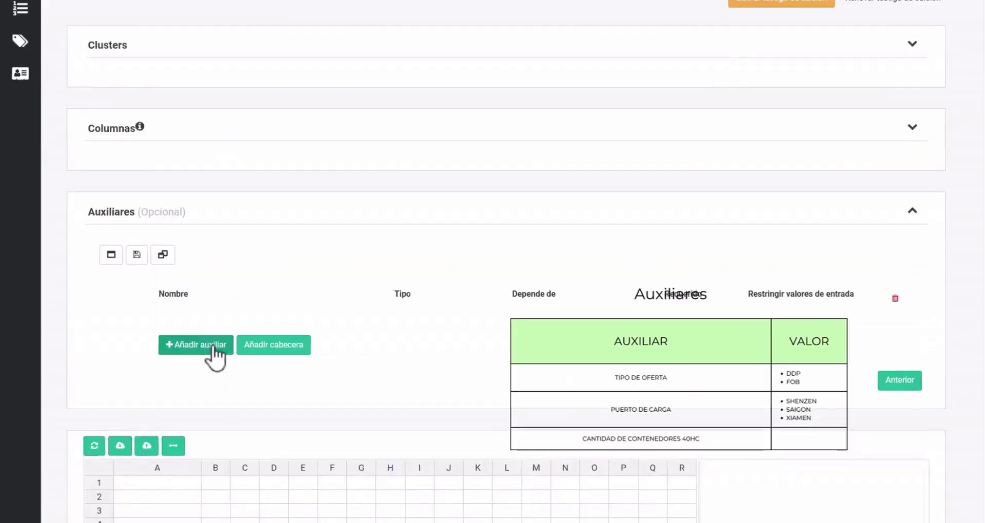
- Add an auxiliary field named "Tipo de oferta" and enable restricted input values for it
{"action": "left_click", "coordinate": [212, 354]}
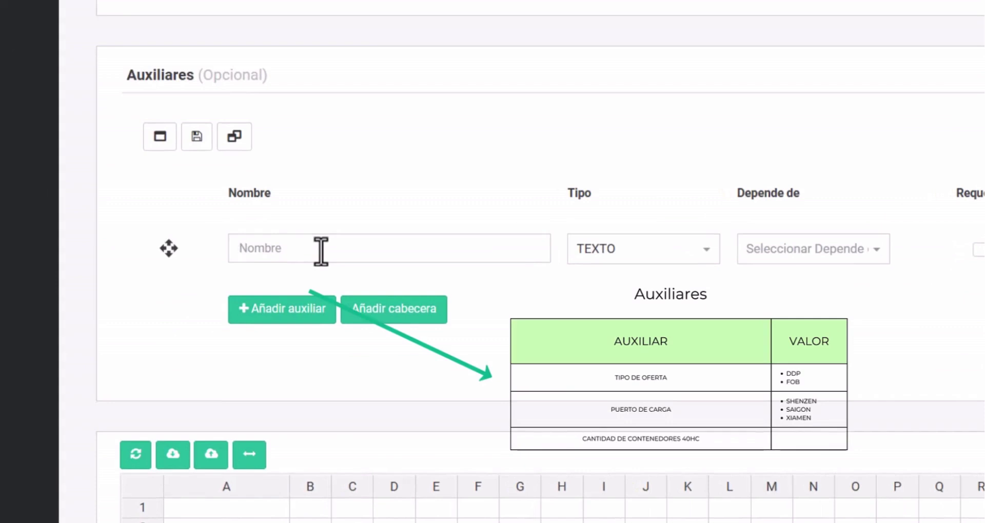
{"action": "type", "text": "Tipo de oferta"}
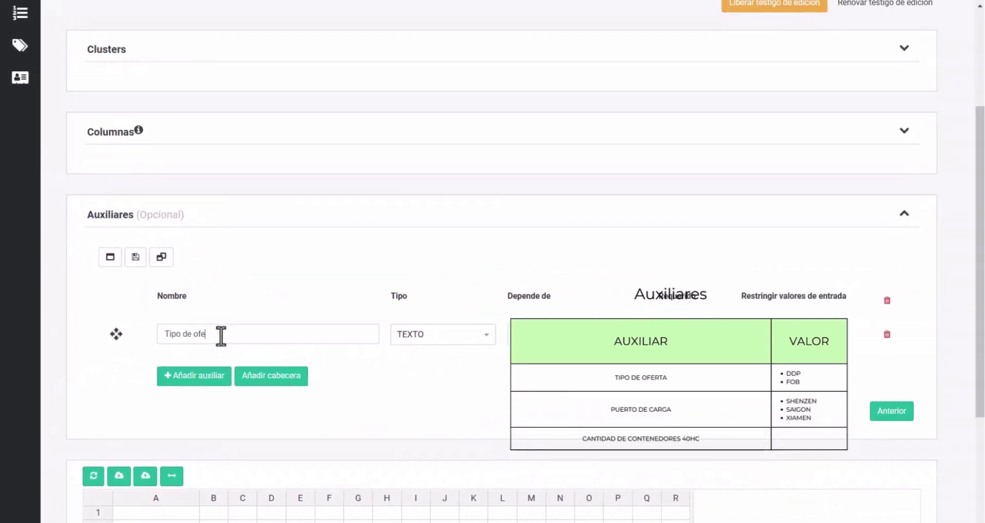
{"action": "left_click", "coordinate": [791, 335]}
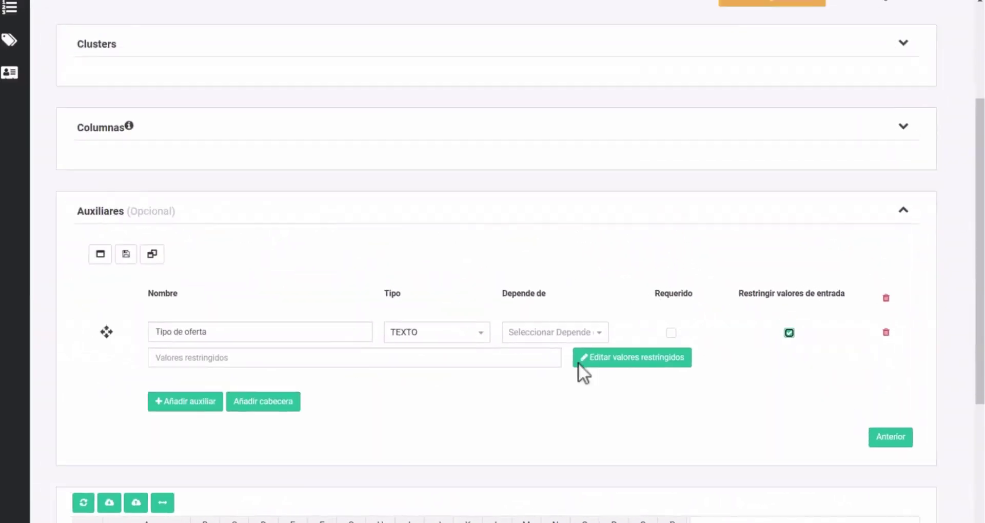
- Enter DDP;FOB as the restricted values of the Tipo de oferta auxiliary
{"action": "left_click", "coordinate": [627, 363]}
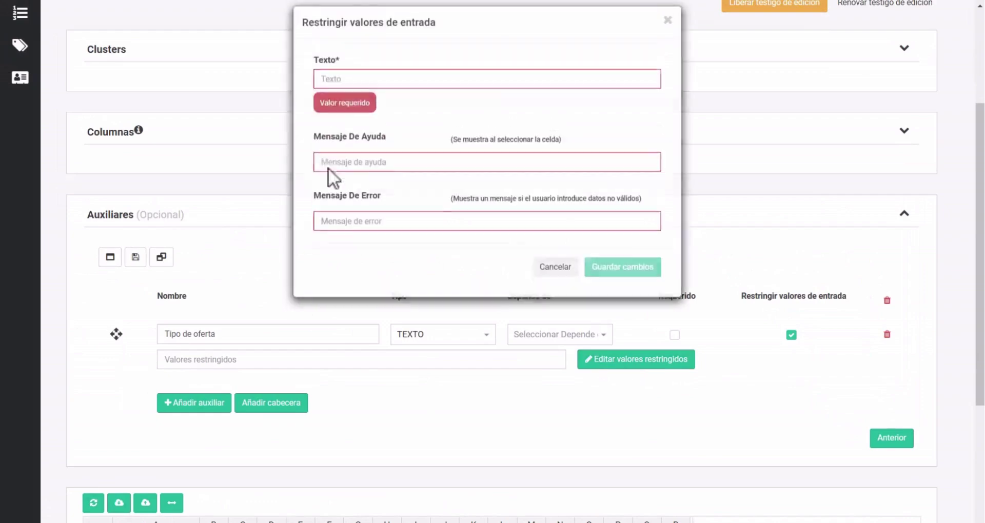
{"action": "left_click", "coordinate": [348, 88]}
{"action": "type", "text": "DD"}
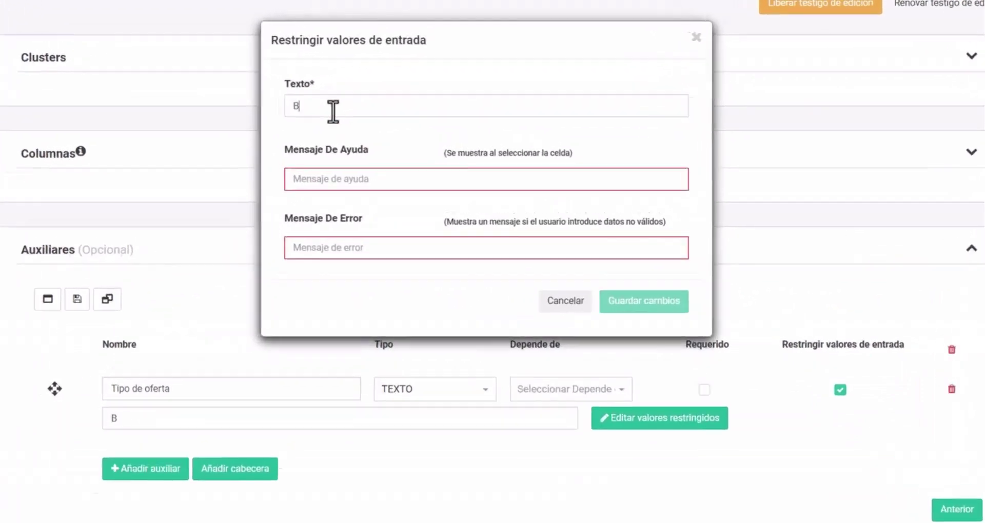
{"action": "type", "text": "P;FOB"}
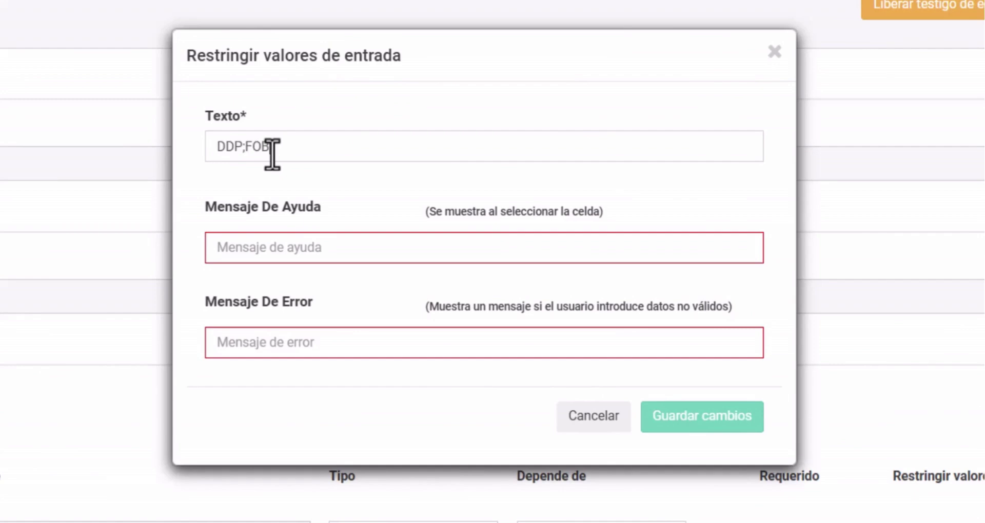
- Set the help message "SELECCIONE UN TIPO DE OFERTA" and error message "DEBE SELECIONAR UN TIPO DE OFERTA", and save the restriction
{"action": "key", "text": "Tab"}
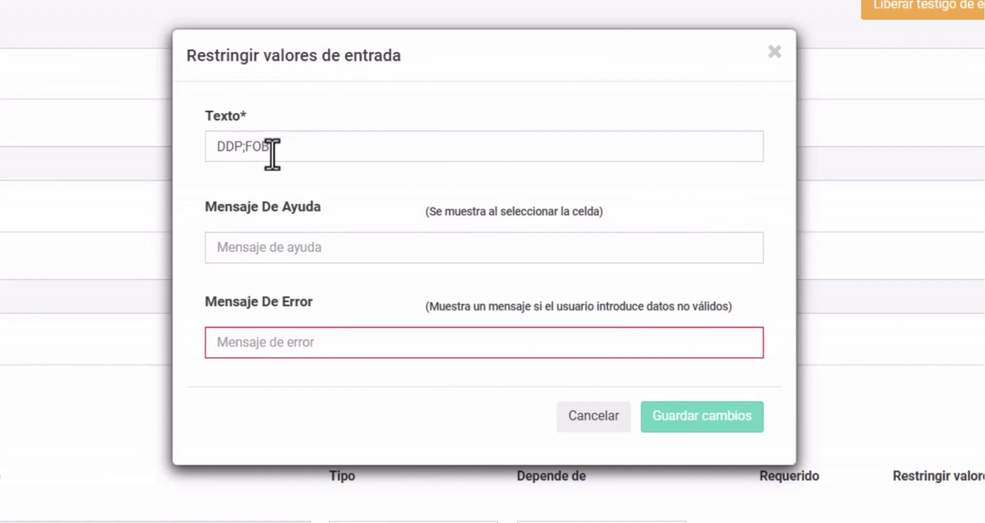
{"action": "type", "text": "SEL"}
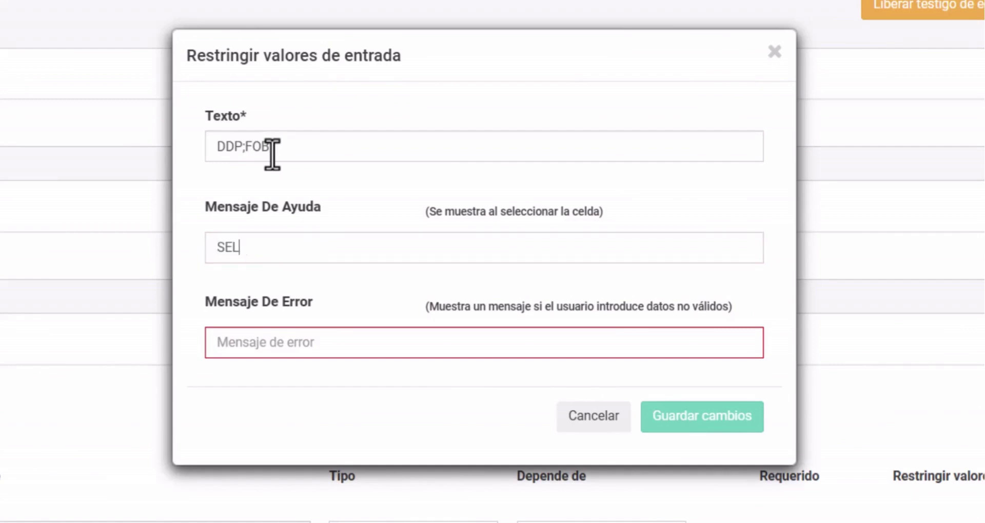
{"action": "type", "text": "ECCIONE UN TIPO"}
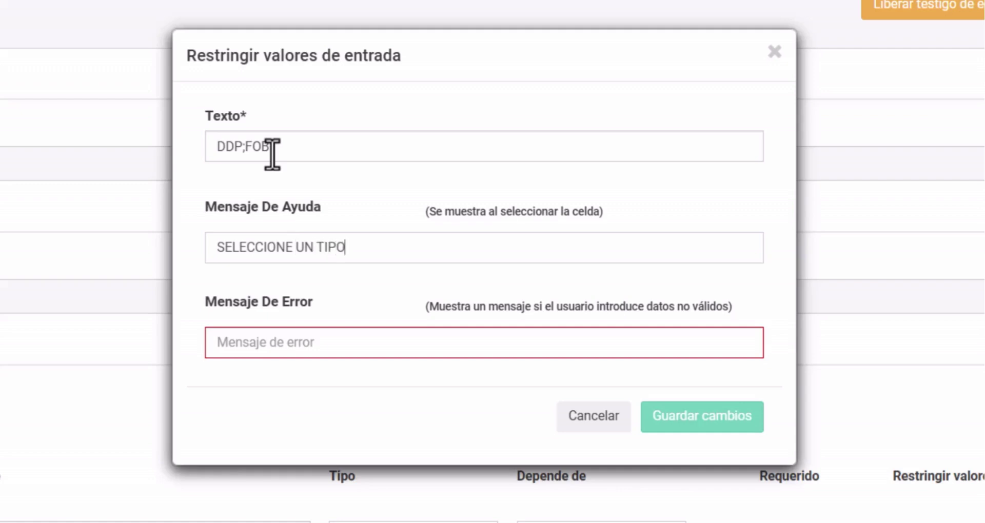
{"action": "type", "text": " DE OFERTA"}
{"action": "key", "text": "Tab"}
{"action": "type", "text": "DEBE SELE"}
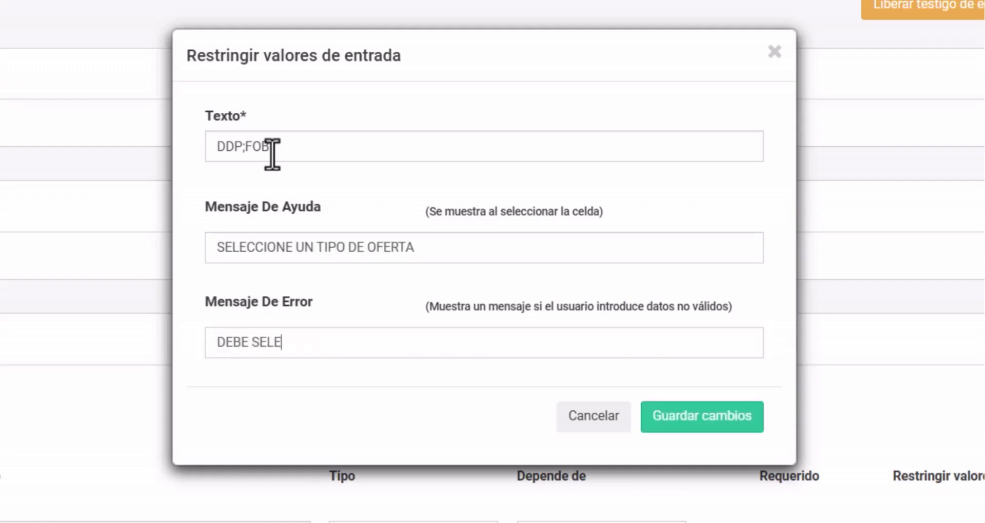
{"action": "type", "text": "CIONAR UN TIPO DE OFE"}
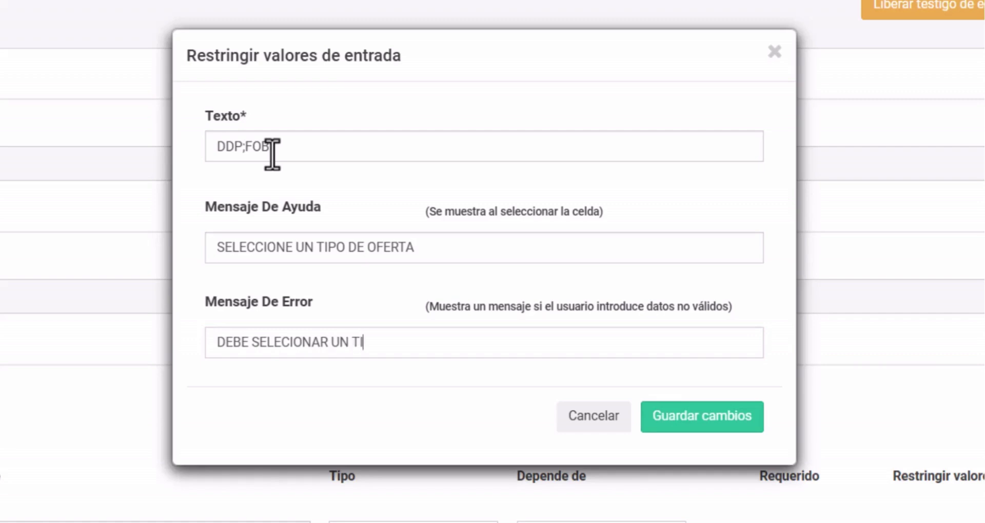
{"action": "type", "text": "RTA"}
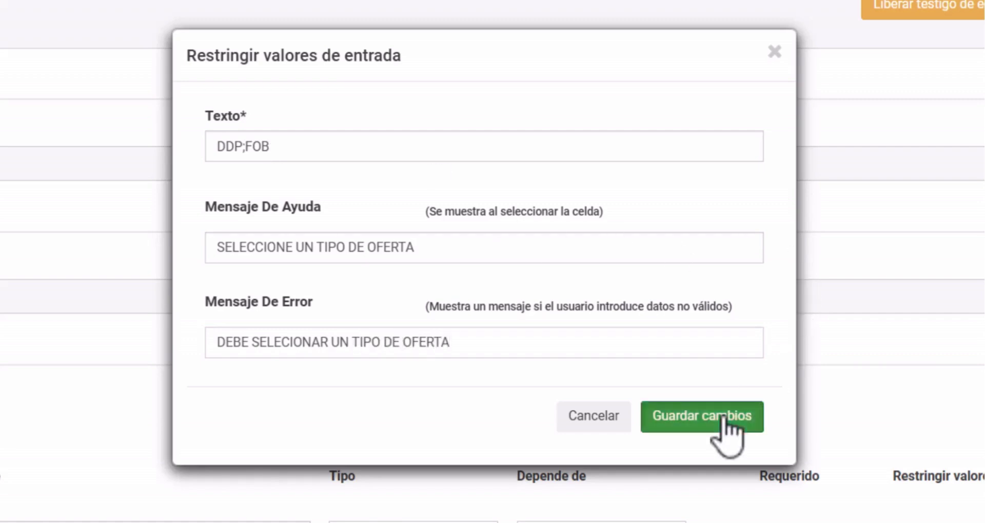
{"action": "left_click", "coordinate": [726, 426]}
- Add a second auxiliary field named "PUERTO DE ORIGEN" and enable restricted input values for it
{"action": "left_click", "coordinate": [193, 408]}
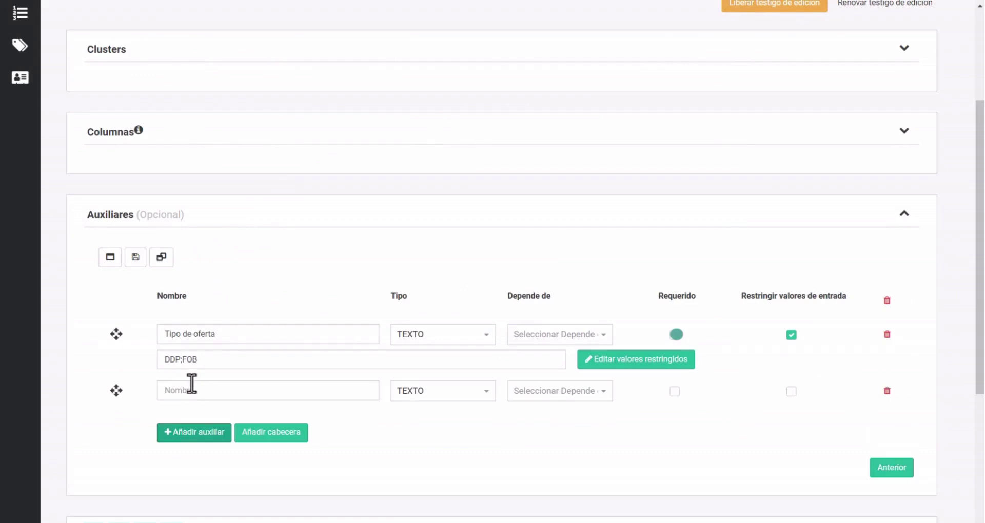
{"action": "left_click", "coordinate": [192, 384]}
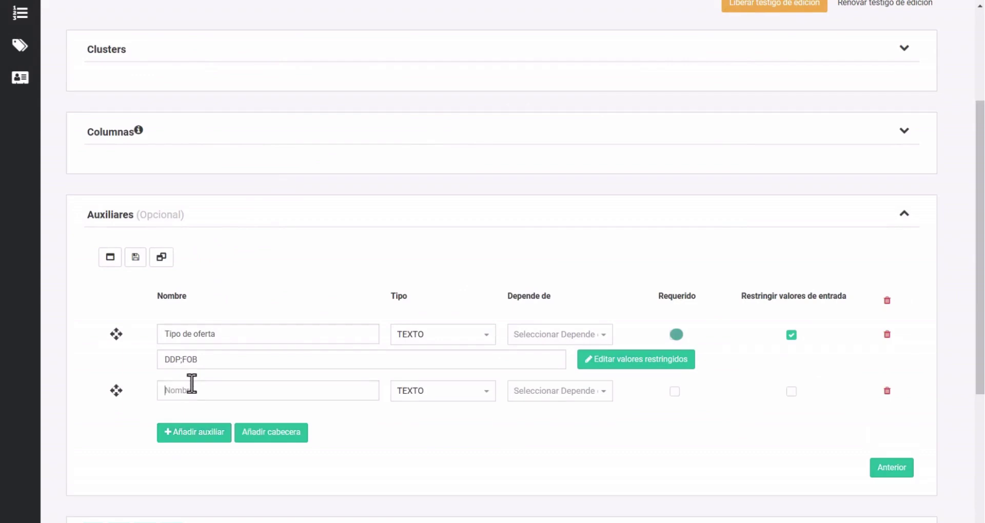
{"action": "type", "text": "PUERTO DE ORIGEN"}
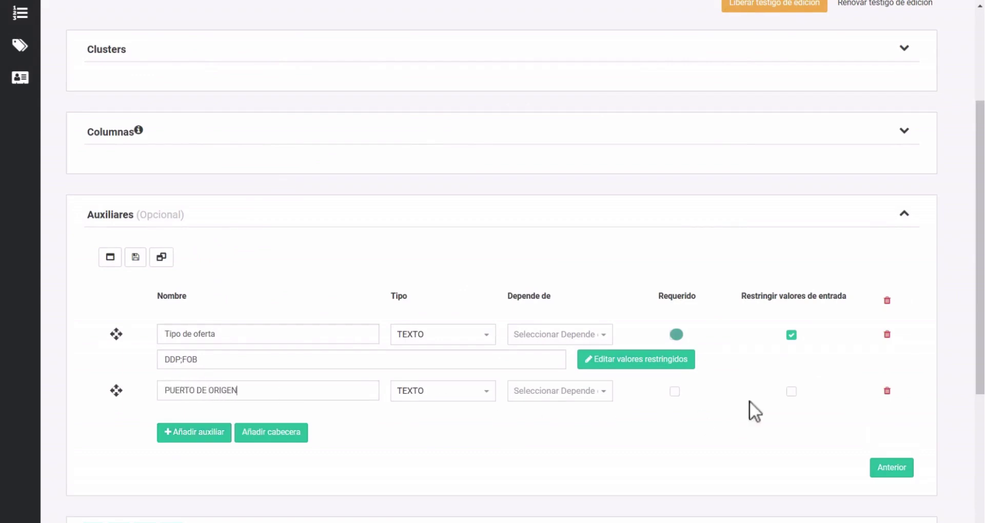
{"action": "left_click", "coordinate": [791, 391]}
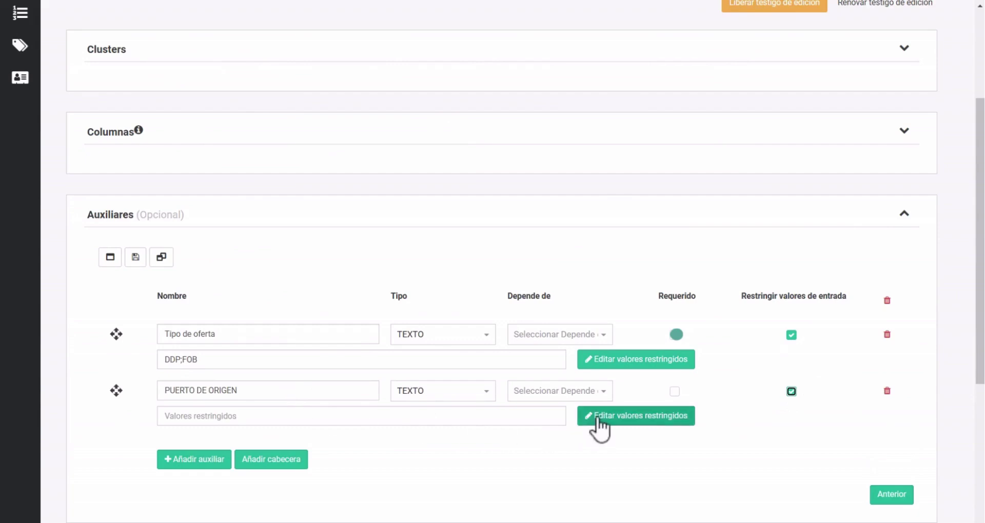
- Enter XIANMEN;SHENZEN;SAIGON as the restricted values of the PUERTO DE ORIGEN auxiliary
{"action": "left_click", "coordinate": [407, 89]}
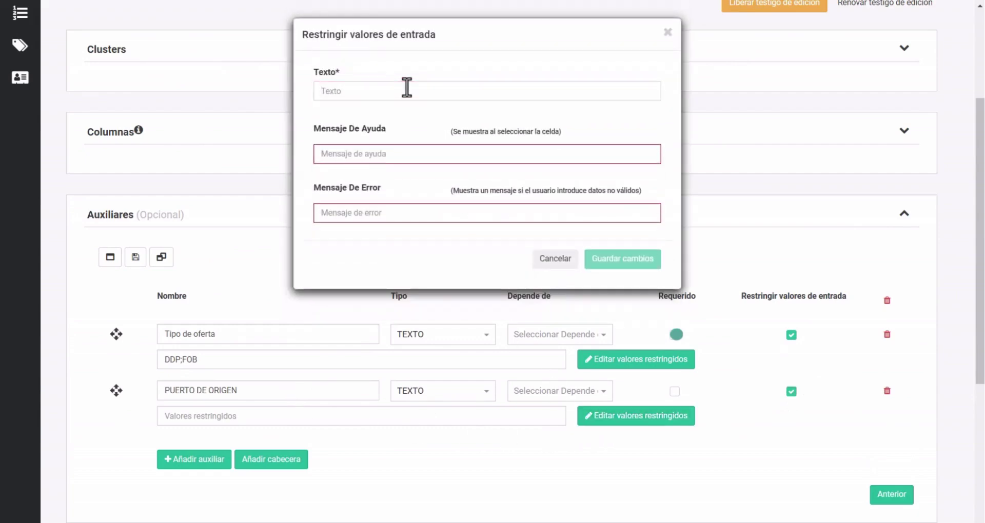
{"action": "type", "text": "XIAN"}
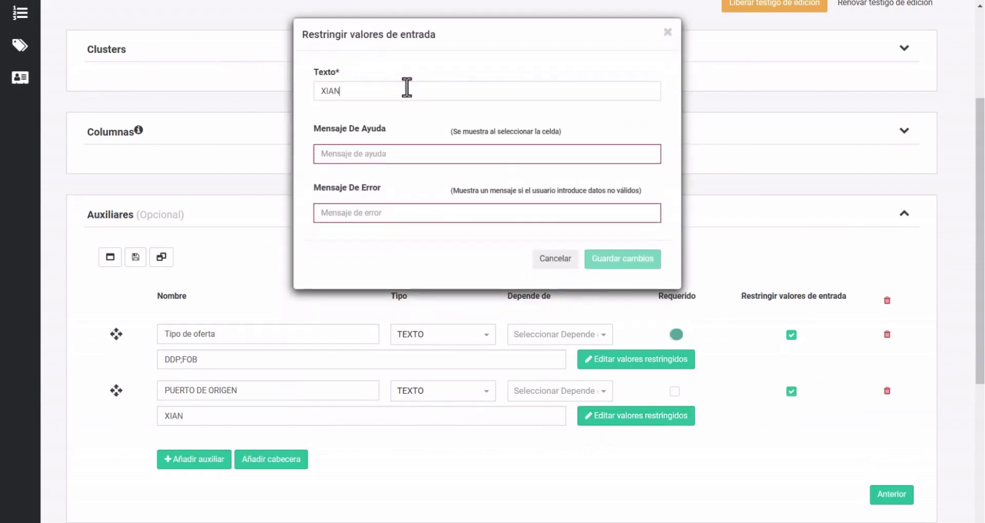
{"action": "type", "text": "MEN;SHENZEN;"}
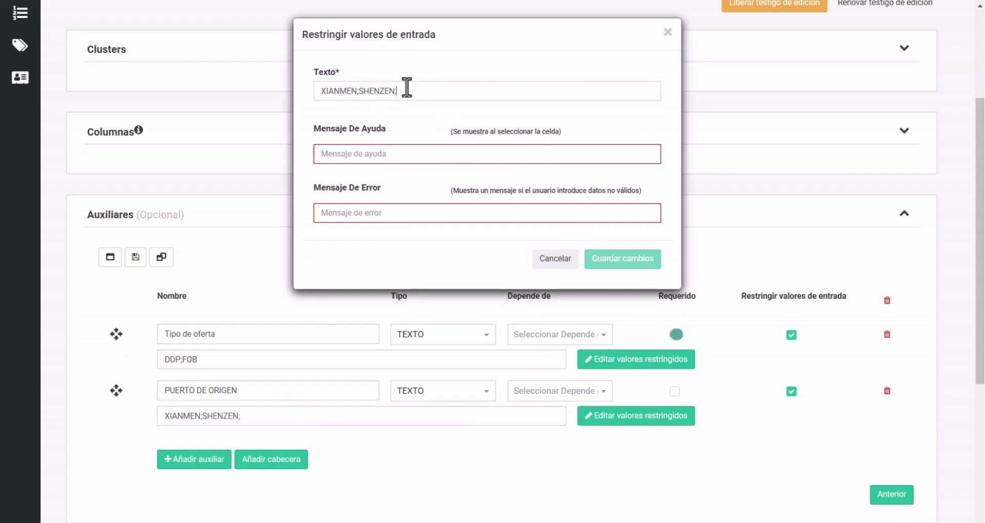
{"action": "type", "text": "SAIGON"}
{"action": "key", "text": "Tab"}
{"action": "key", "text": "Tab"}
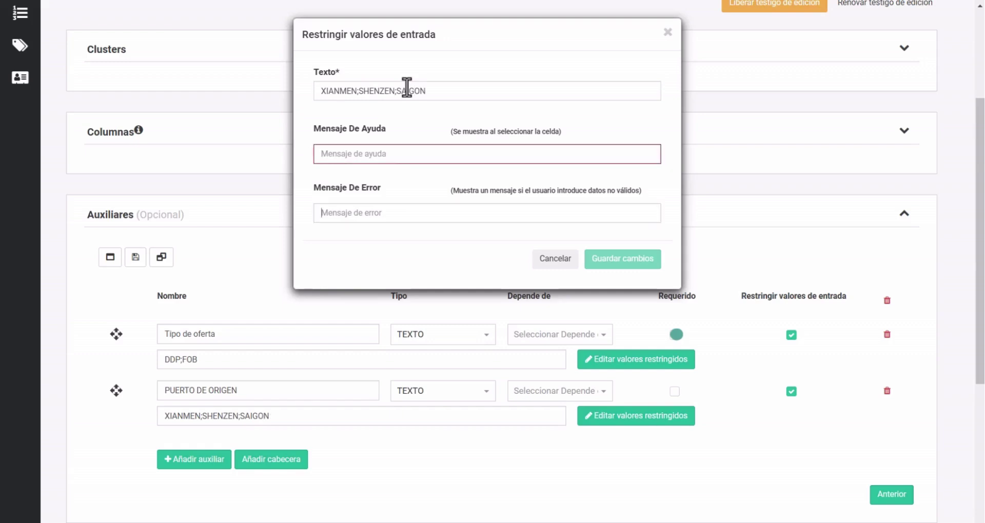
- Set the port restriction's help message to "Si el tipo de oferta es FOB, seleccione un puerto de origen"
{"action": "left_click", "coordinate": [426, 157]}
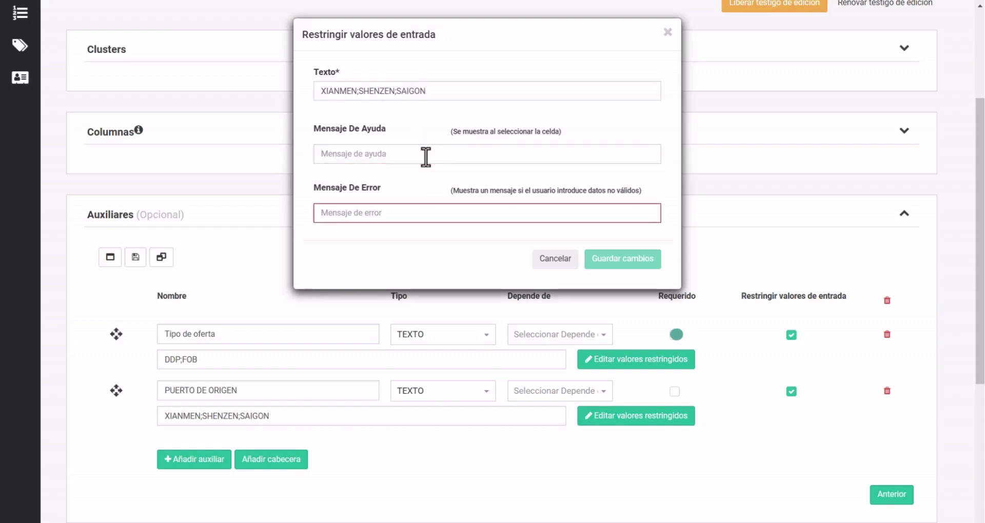
{"action": "type", "text": "Si el tipo de oferta es FOB,selec"}
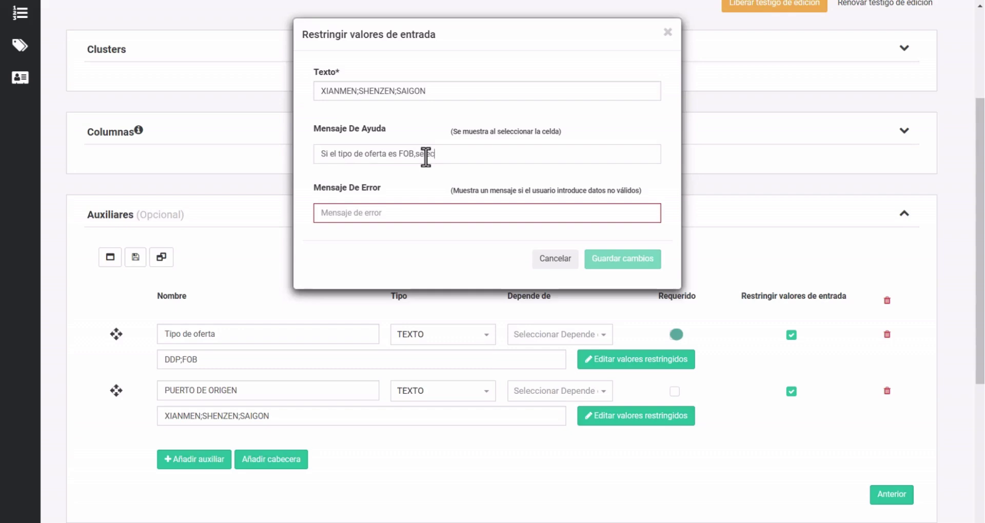
{"action": "key", "text": "BackSpace"}
{"action": "key", "text": "BackSpace"}
{"action": "type", "text": "seleccione un puerto de origen"}
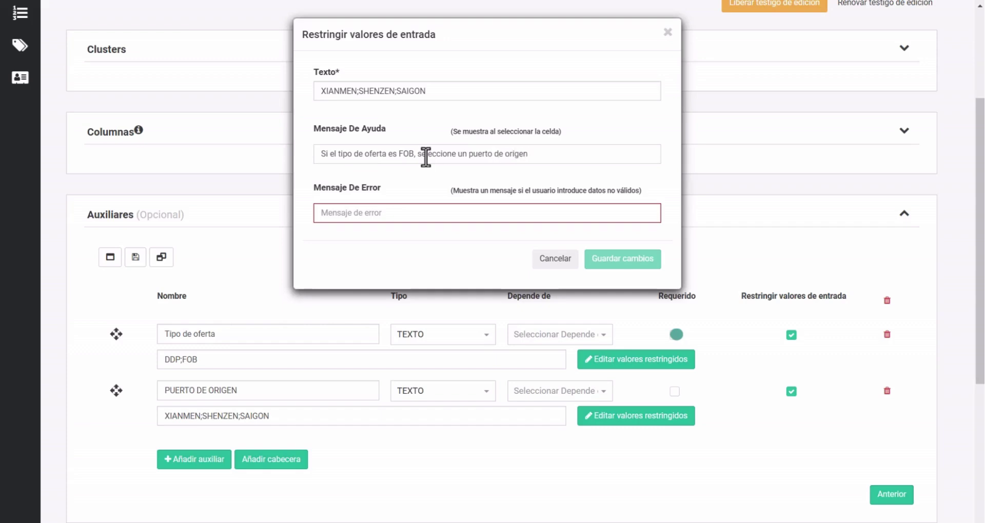
- Set the port restriction's error message to "Debe seleccionar un puerto de origen" and save the changes
{"action": "key", "text": "Tab"}
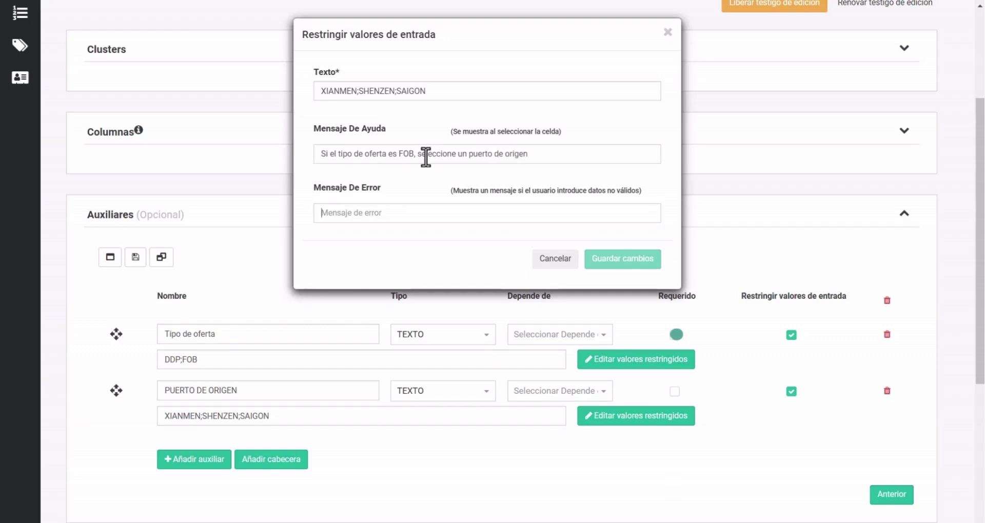
{"action": "type", "text": "Debe "}
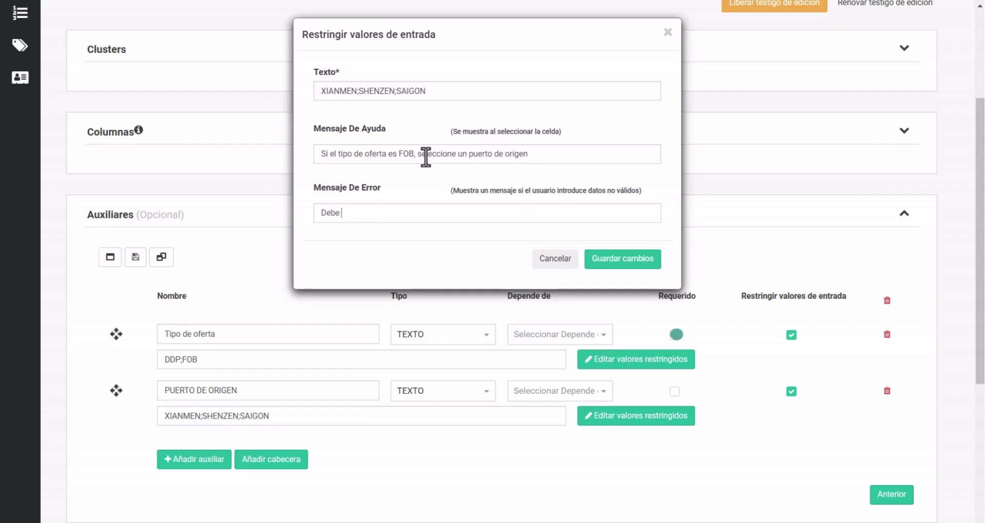
{"action": "type", "text": "seleccionar un puerto de origen"}
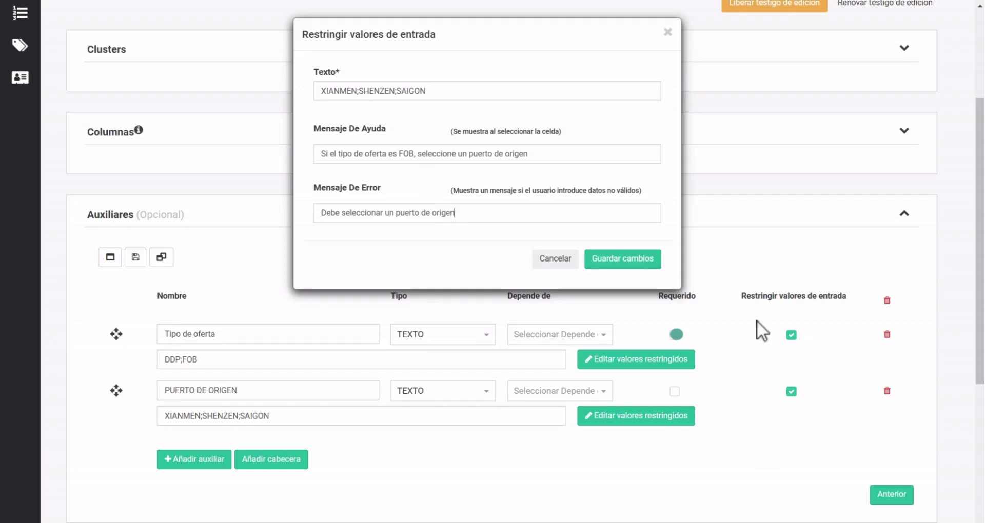
{"action": "left_click", "coordinate": [647, 261]}
- Add a third auxiliary field named "Cantidad de contenedores 40hc" with the type NÚMERO
{"action": "left_click", "coordinate": [215, 461]}
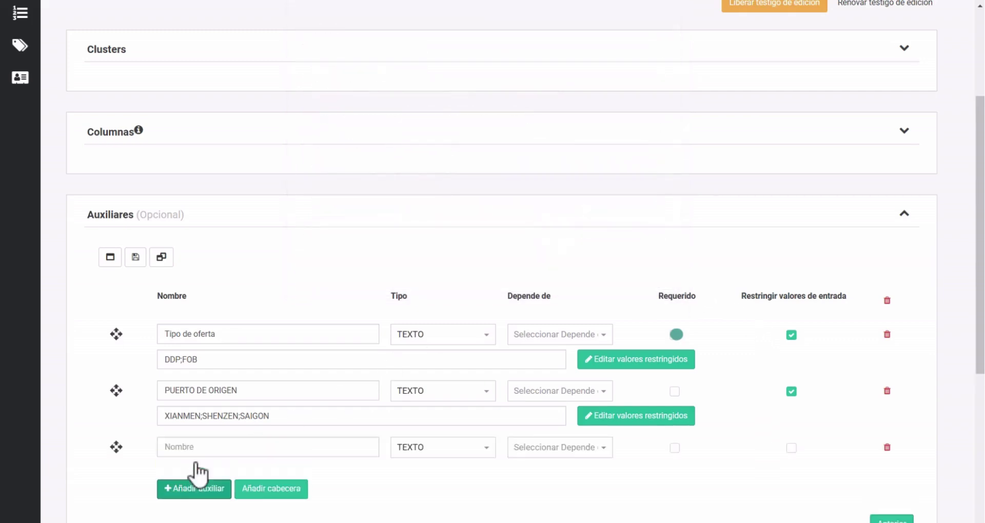
{"action": "left_click", "coordinate": [196, 447]}
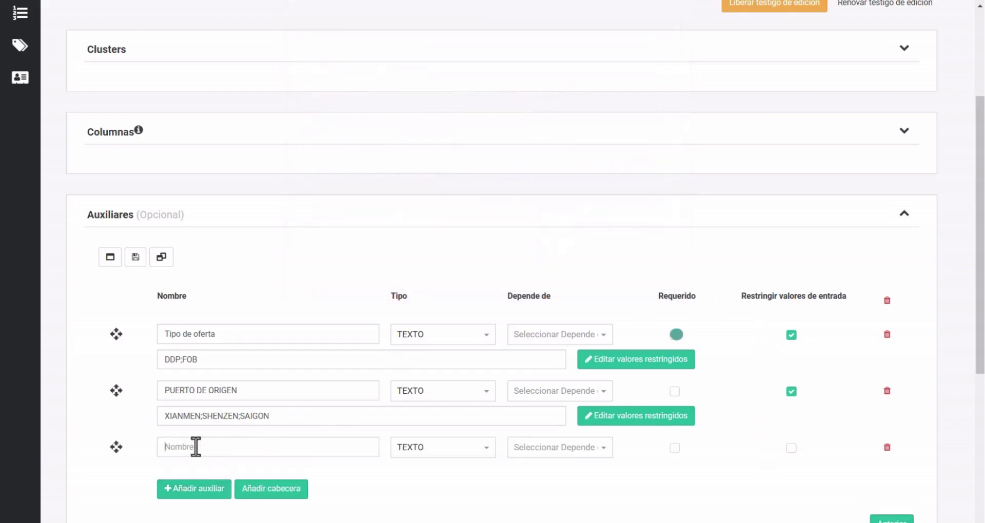
{"action": "type", "text": "Cantidad de contenedores 40hc"}
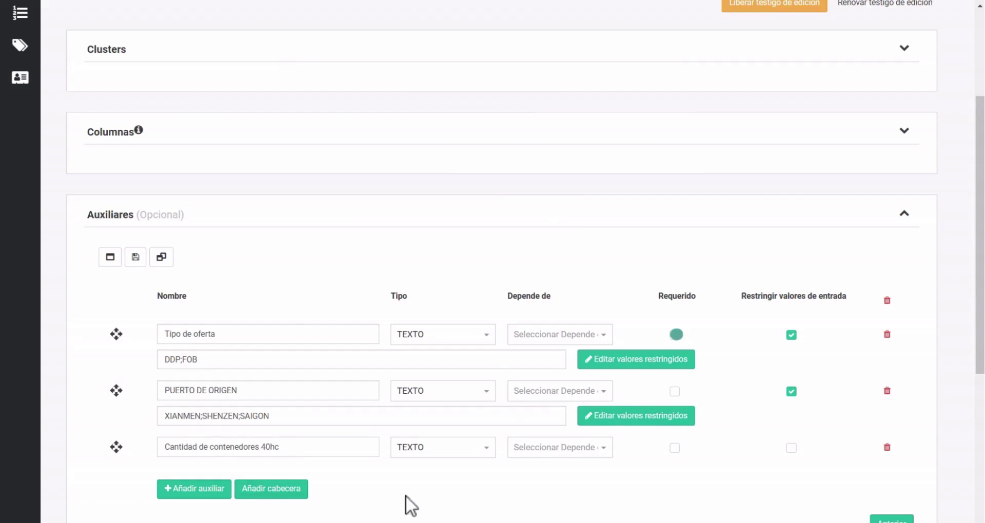
{"action": "left_click", "coordinate": [435, 445]}
{"action": "left_click", "coordinate": [446, 389]}
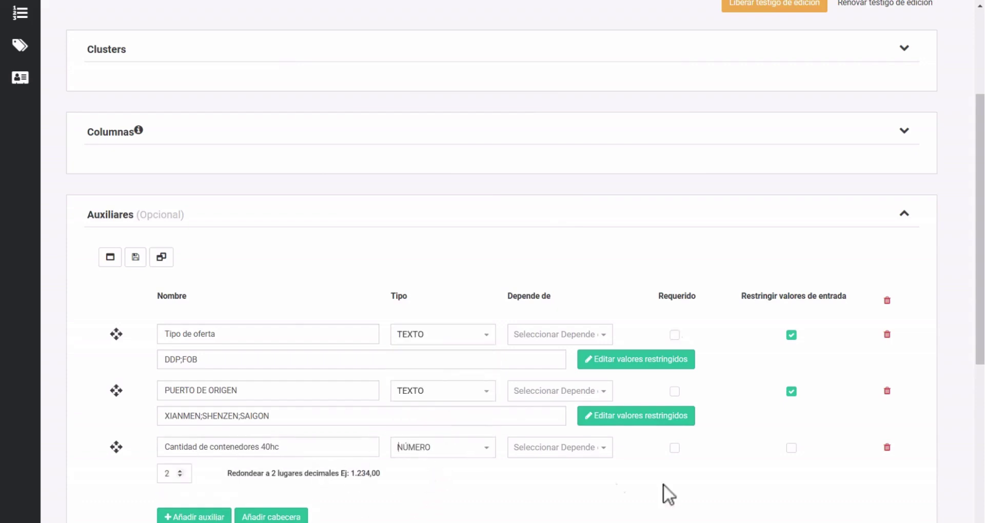
{"action": "scroll", "coordinate": [873, 457], "scroll_direction": "down", "scroll_amount": 4}
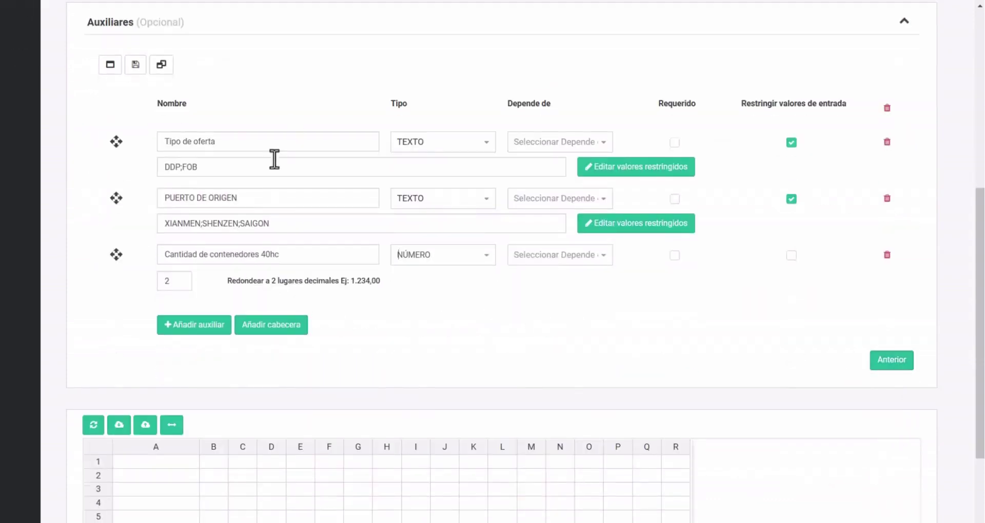
- Save the auxiliary fields and generate the bid table with its Cádiz, La Rioja and Auxiliar sheets
{"action": "scroll", "coordinate": [179, 181], "scroll_direction": "up", "scroll_amount": 4}
{"action": "left_click", "coordinate": [136, 259]}
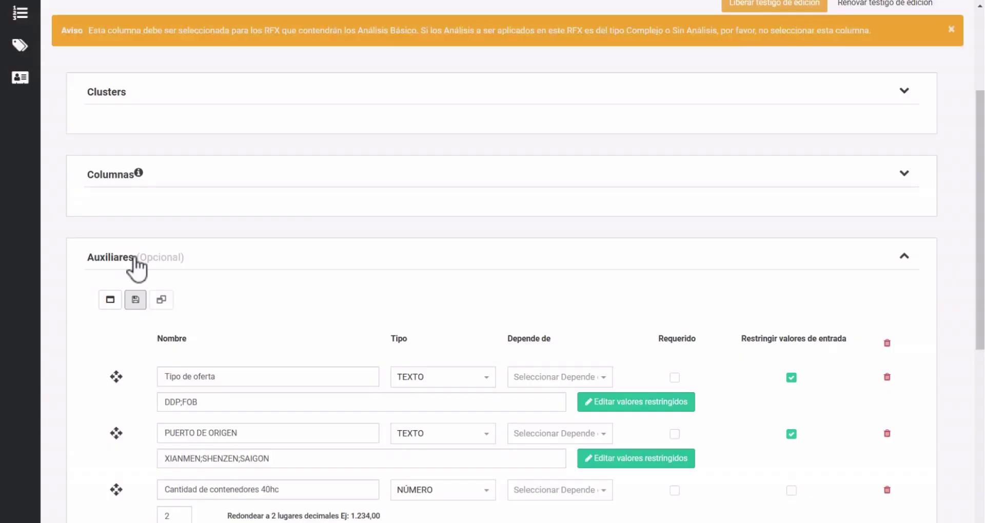
{"action": "left_click", "coordinate": [111, 301]}
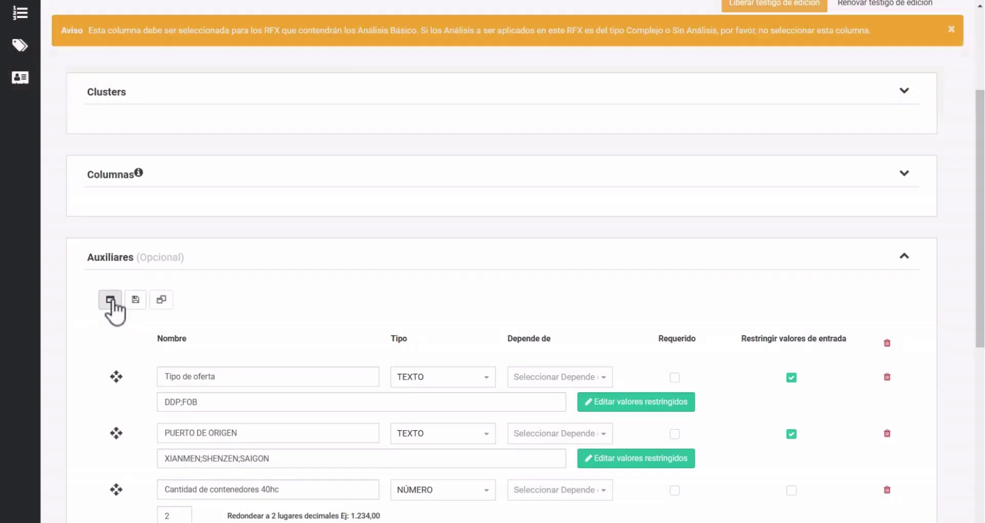
{"action": "scroll", "coordinate": [179, 282], "scroll_direction": "down", "scroll_amount": 3}
{"action": "scroll", "coordinate": [179, 282], "scroll_direction": "down", "scroll_amount": 5}
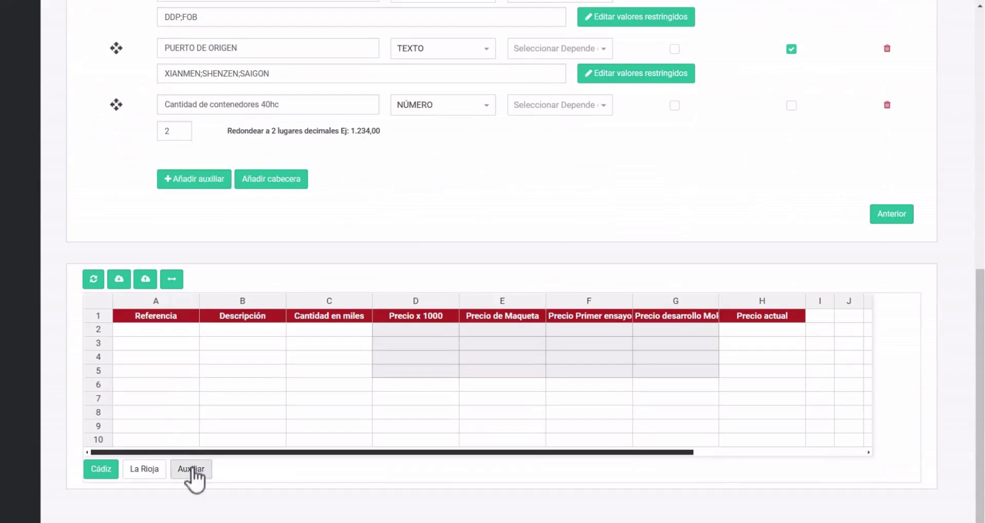
- Download the bid table as a workbook and review its La Rioja and Auxiliar sheets in Excel
{"action": "left_click", "coordinate": [120, 280]}
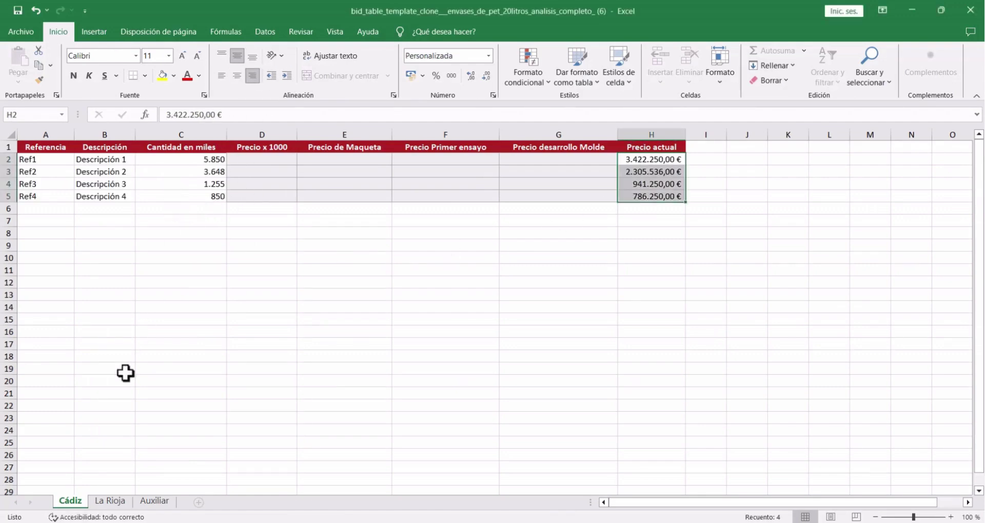
{"action": "left_click", "coordinate": [109, 501]}
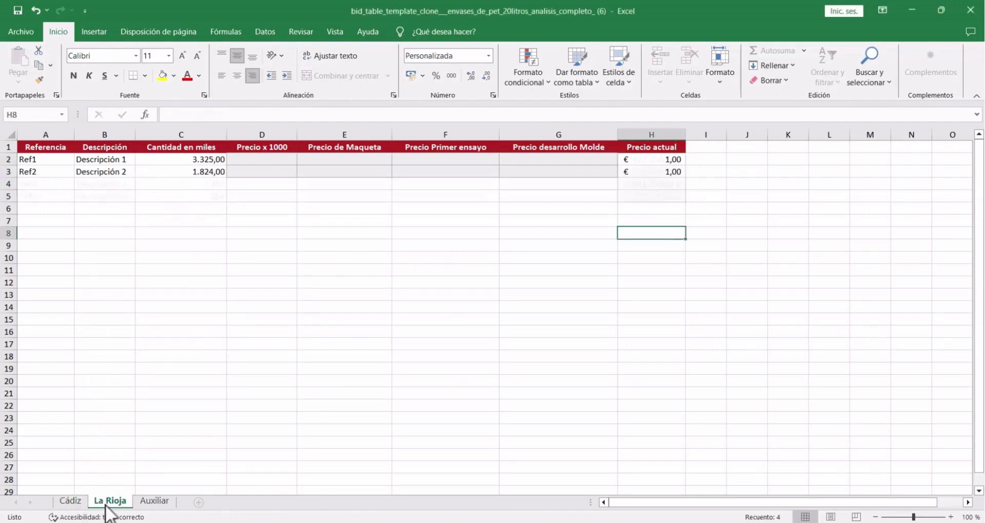
{"action": "left_click", "coordinate": [155, 501]}
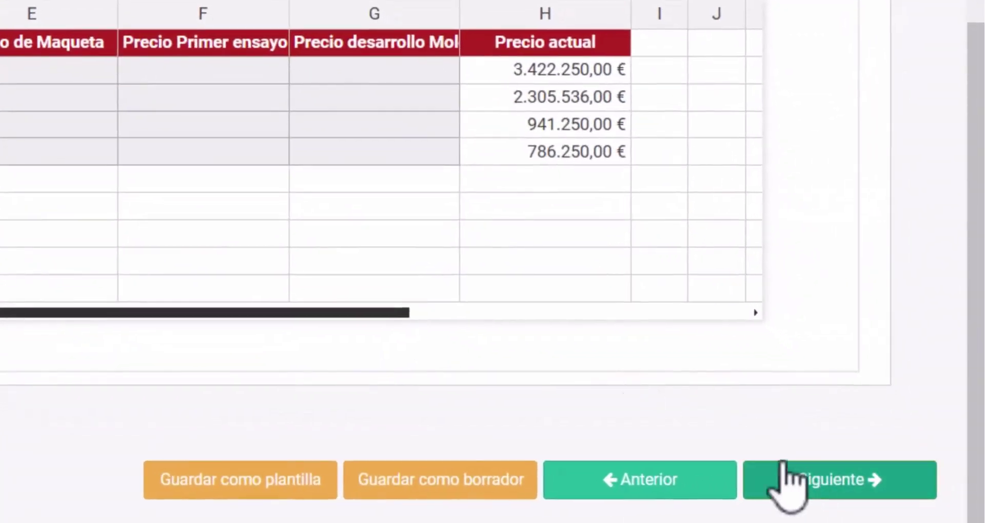
- Return to the bid form, advance to the Análisis stage and activate the test offer for formula testing
{"action": "left_click", "coordinate": [783, 464]}
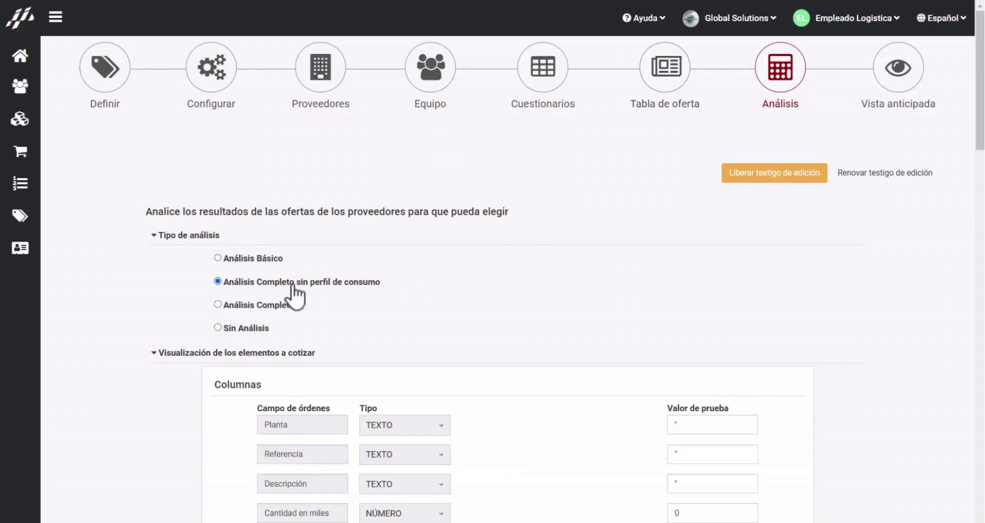
{"action": "scroll", "coordinate": [359, 298], "scroll_direction": "down", "scroll_amount": 5}
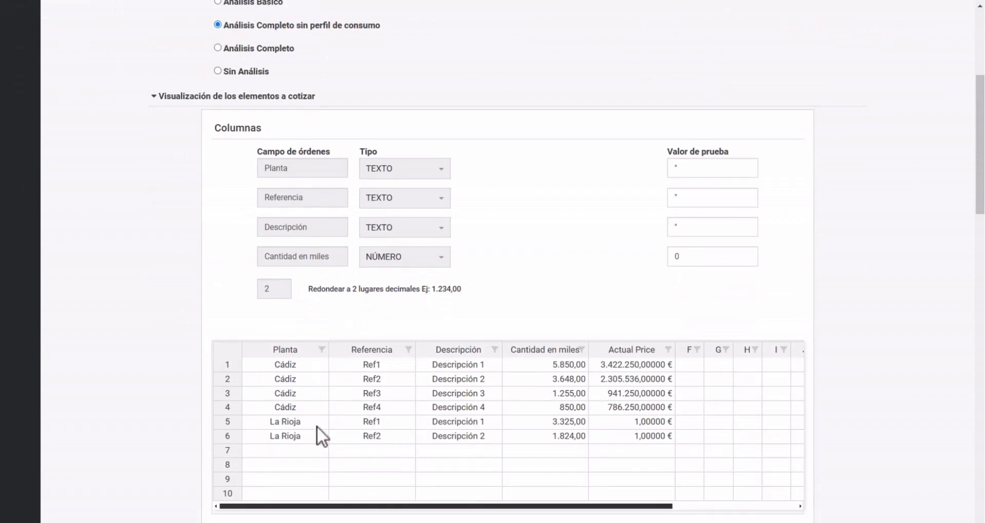
{"action": "scroll", "coordinate": [316, 427], "scroll_direction": "down", "scroll_amount": 3}
{"action": "left_click", "coordinate": [389, 455]}
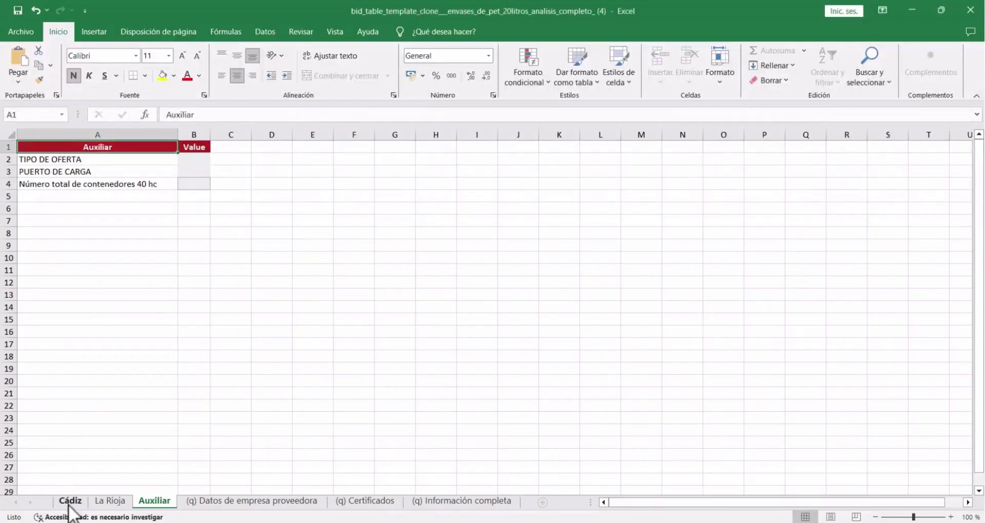
- Examine the Cádiz, La Rioja and Auxiliar sheets of the test offer workbook in Excel
{"action": "left_click", "coordinate": [69, 503]}
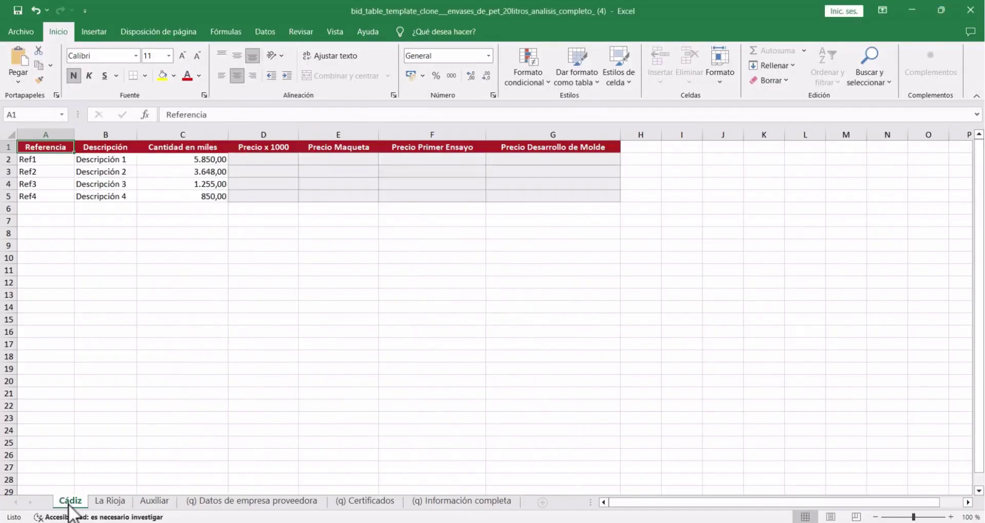
{"action": "left_click", "coordinate": [108, 502]}
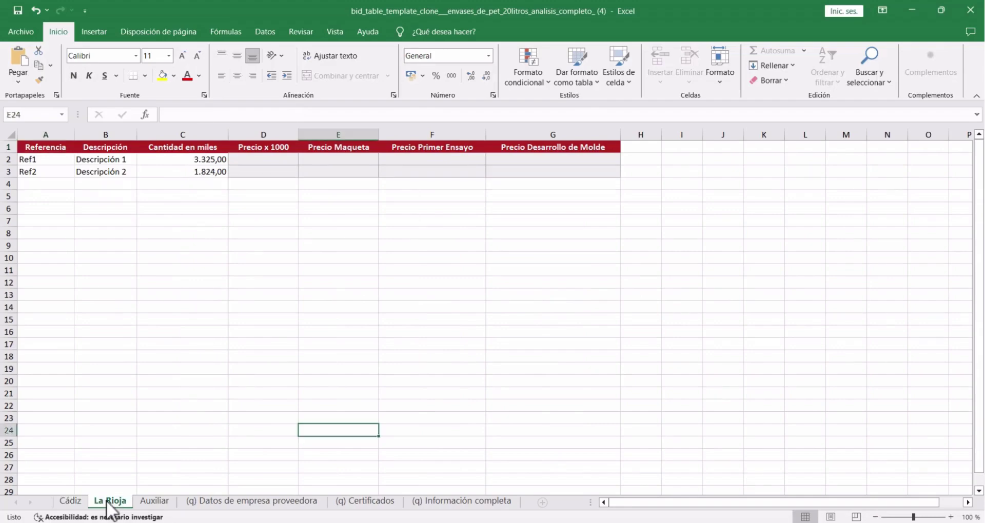
{"action": "left_click", "coordinate": [154, 502]}
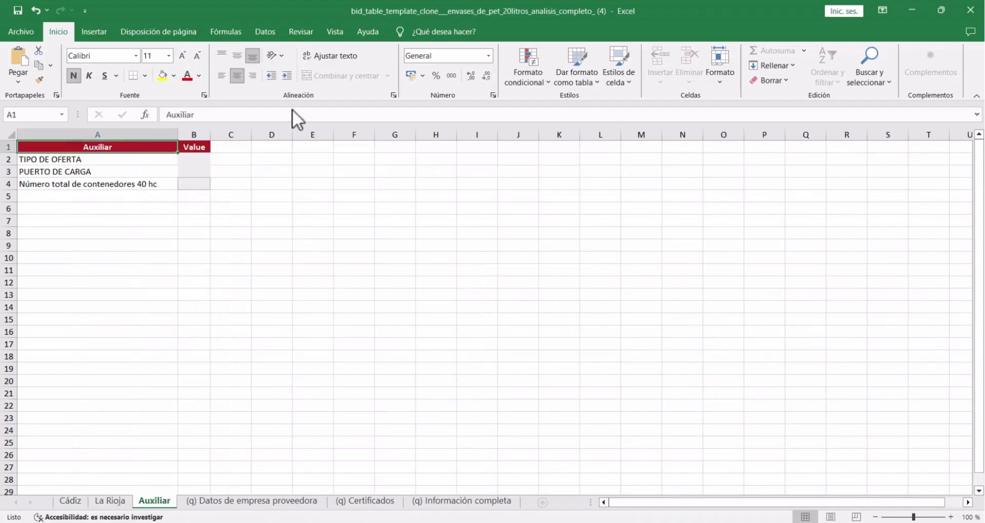
- Switch to the botellas_de_vidrio workbook and set Tipo de oferta to FOB on its Auxiliar sheet
{"action": "key", "text": "alt+Tab"}
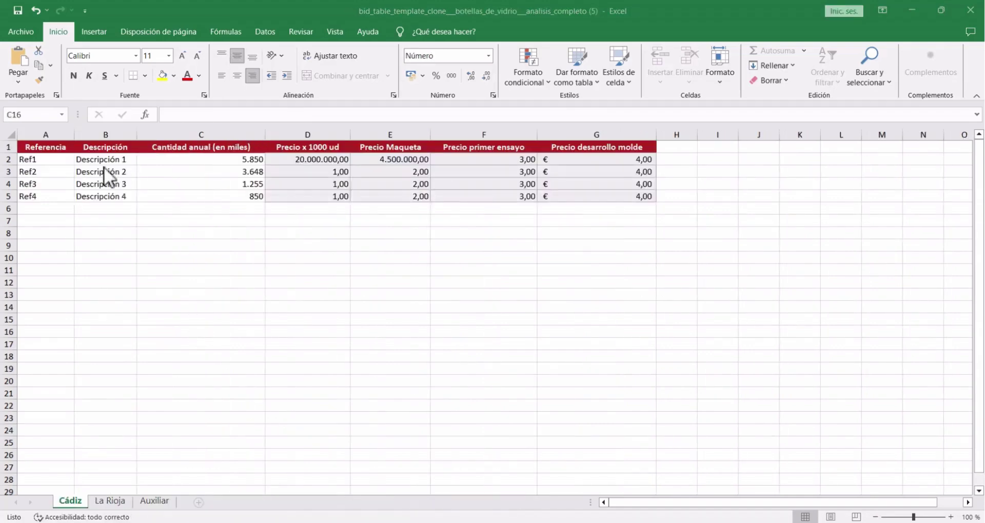
{"action": "left_click", "coordinate": [339, 159]}
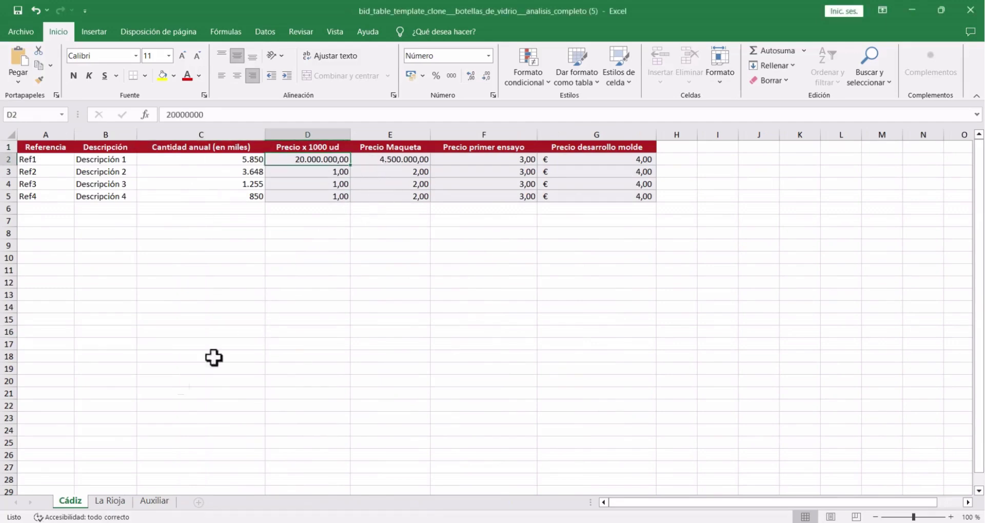
{"action": "left_click", "coordinate": [156, 501]}
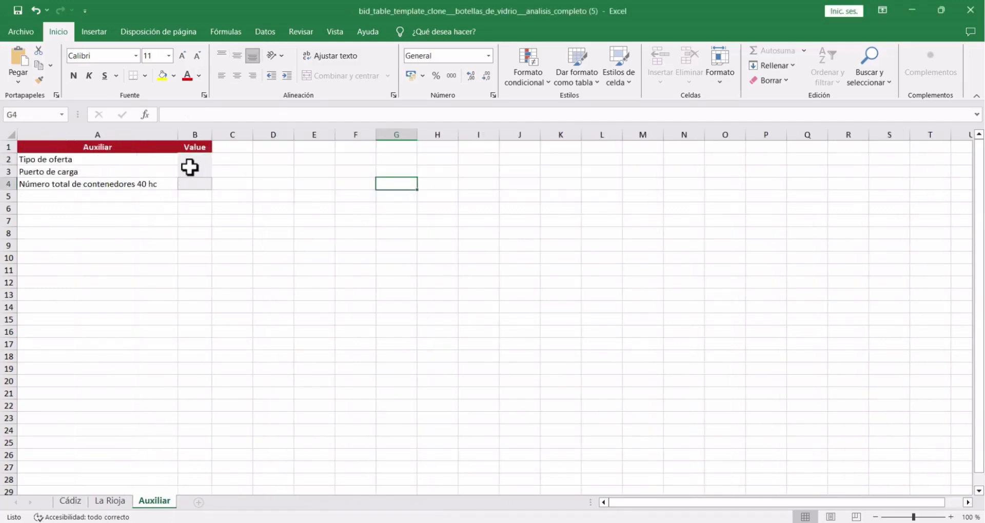
{"action": "left_click", "coordinate": [189, 161]}
{"action": "left_click", "coordinate": [217, 159]}
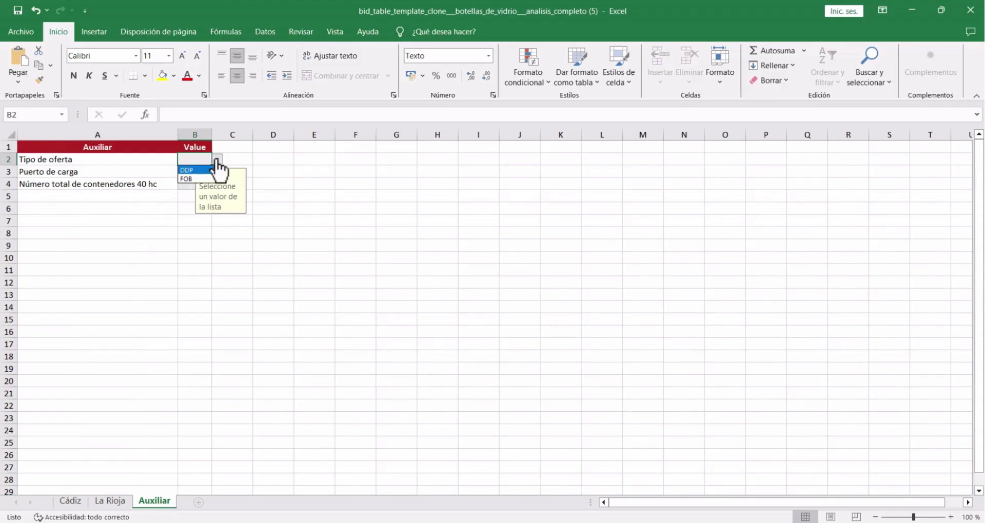
{"action": "left_click", "coordinate": [191, 178]}
- Set Puerto de carga to Saigon and Número total de contenedores 40 hc to 25 on the Auxiliar sheet
{"action": "left_click", "coordinate": [192, 175]}
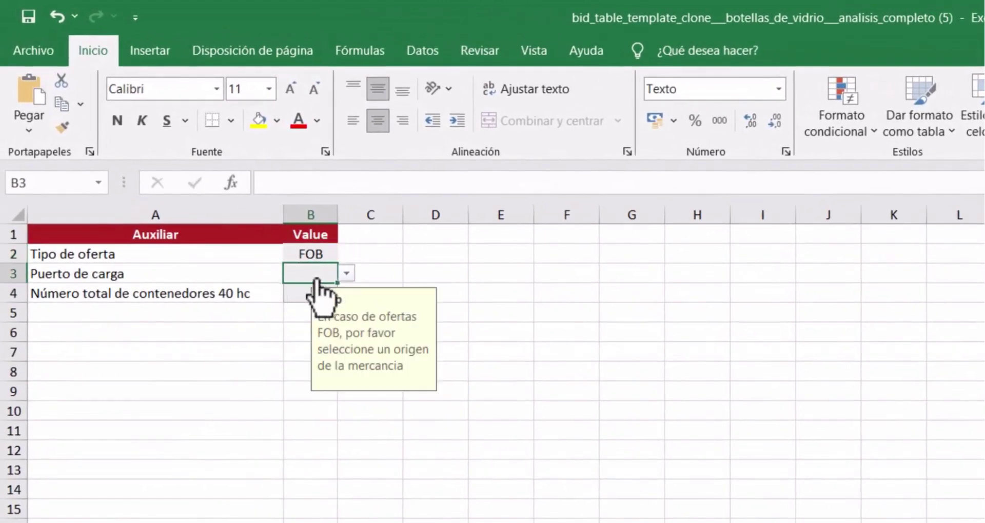
{"action": "left_click", "coordinate": [346, 273]}
{"action": "left_click", "coordinate": [329, 323]}
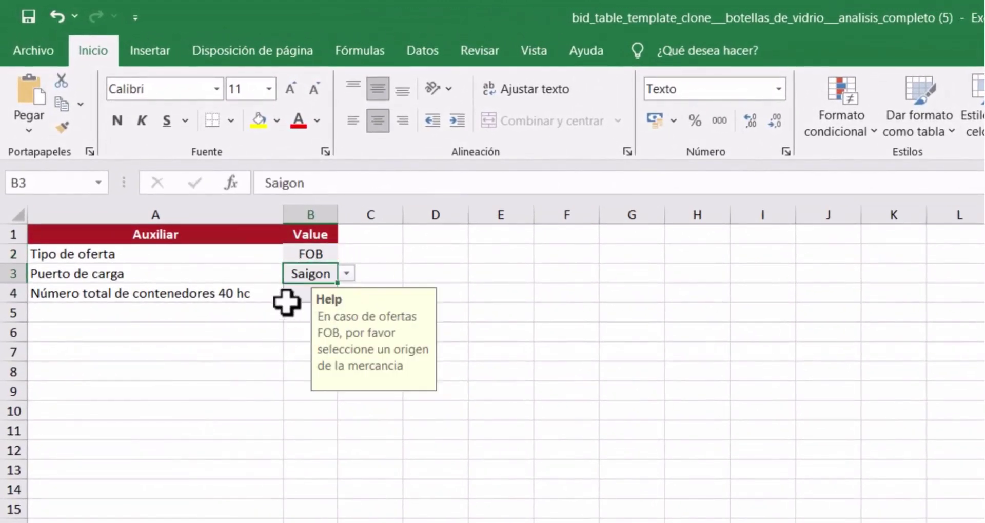
{"action": "left_click", "coordinate": [290, 299]}
{"action": "type", "text": "25"}
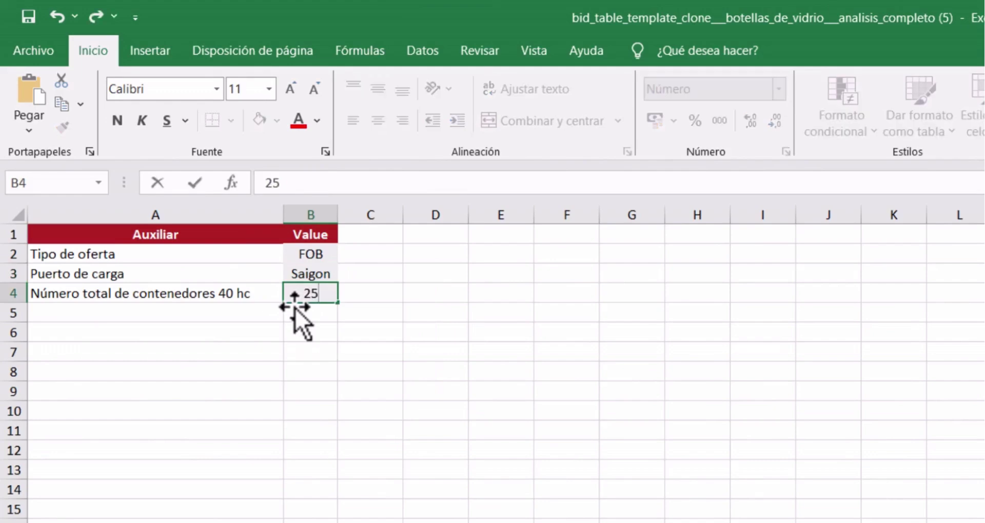
{"action": "left_click", "coordinate": [374, 359]}
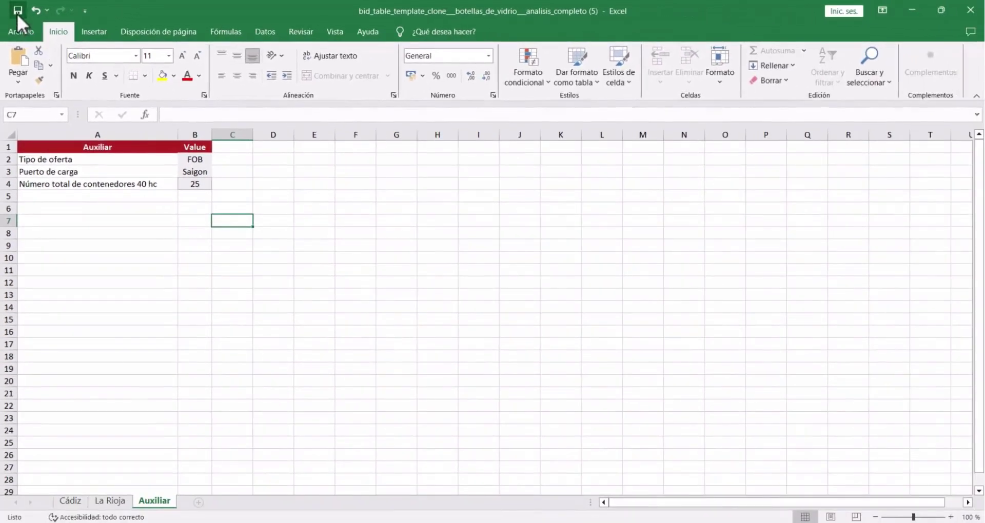
- Save the workbook, import it as the test offer in the bid's formula test section and dismiss the notice
{"action": "left_click", "coordinate": [17, 14]}
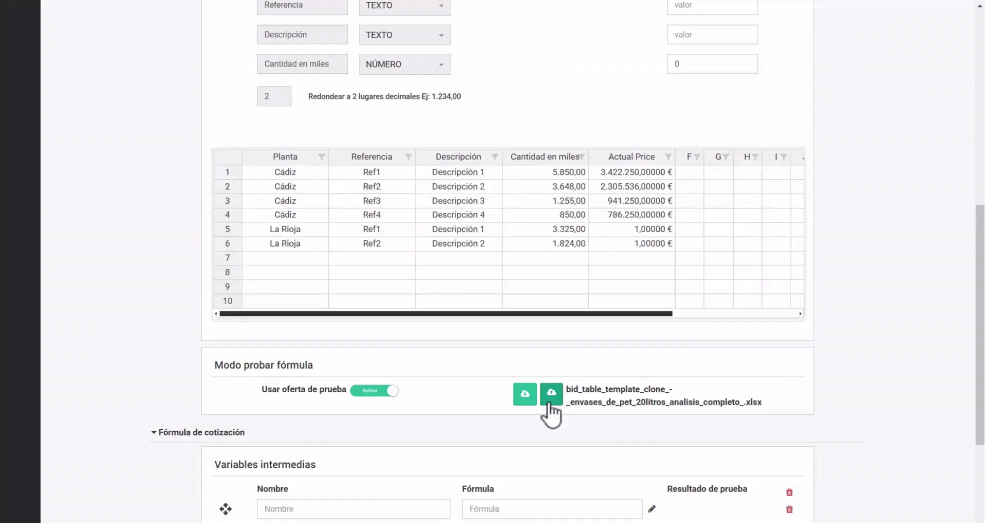
{"action": "left_click", "coordinate": [550, 402]}
{"action": "double_click", "coordinate": [254, 129]}
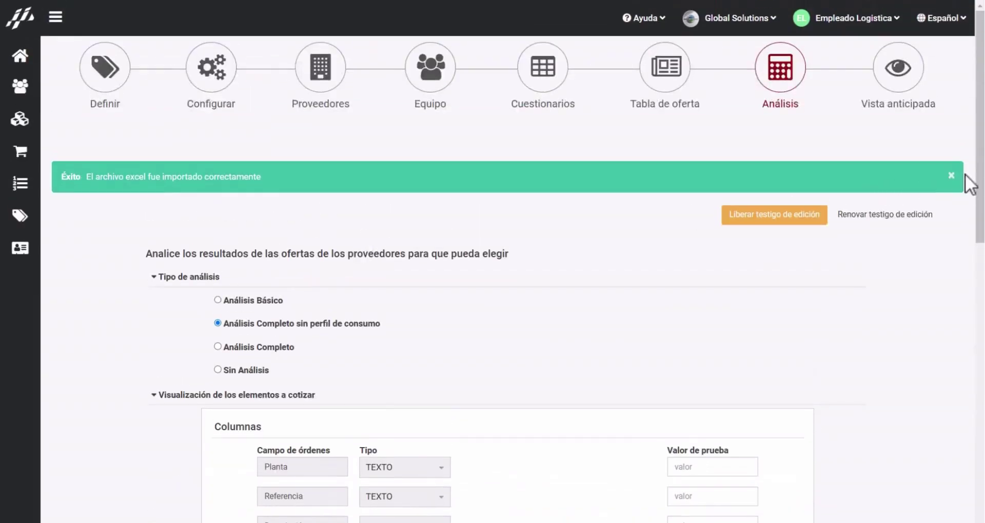
{"action": "left_click", "coordinate": [952, 176]}
- Name the first intermediate variable of the quotation formula Precio_Mil
{"action": "scroll", "coordinate": [814, 265], "scroll_direction": "down", "scroll_amount": 5}
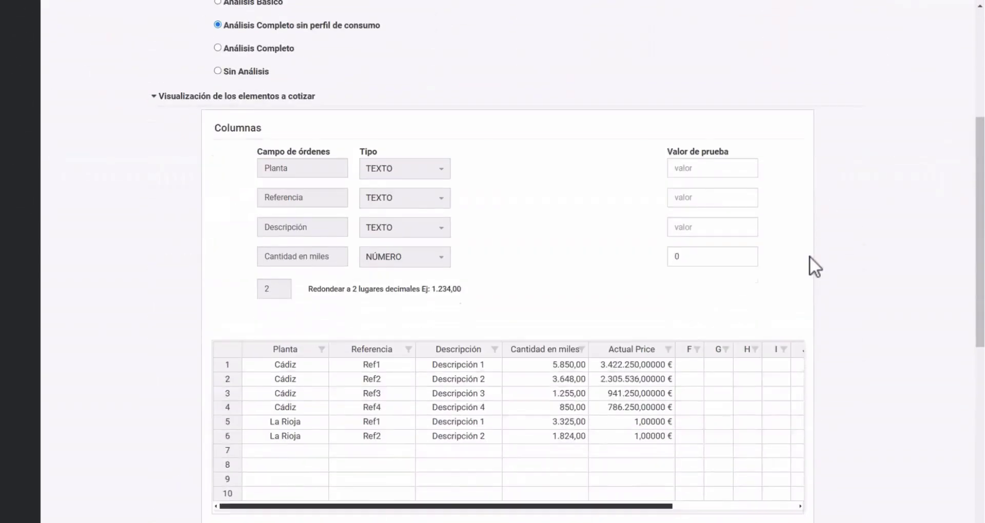
{"action": "scroll", "coordinate": [809, 256], "scroll_direction": "down", "scroll_amount": 4}
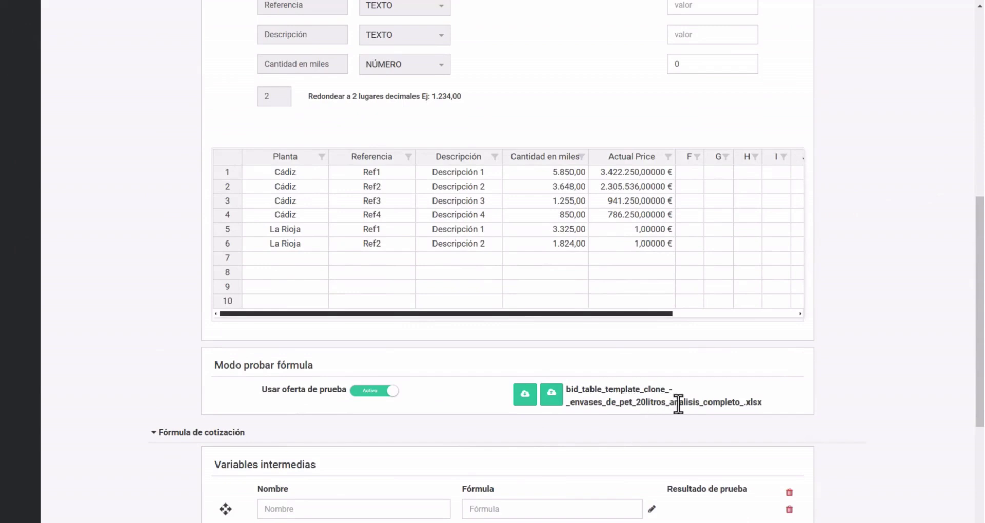
{"action": "scroll", "coordinate": [641, 405], "scroll_direction": "down", "scroll_amount": 1}
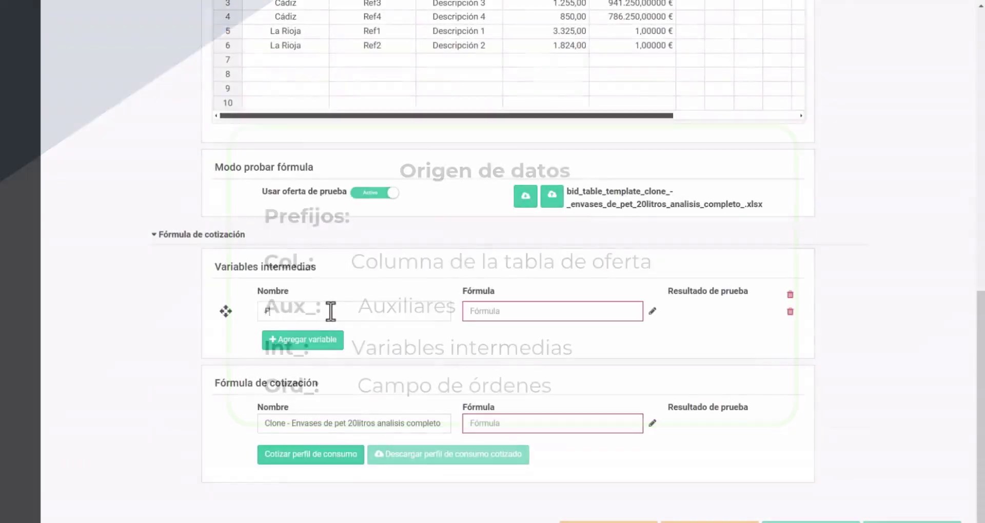
{"action": "type", "text": "ecio_Mil"}
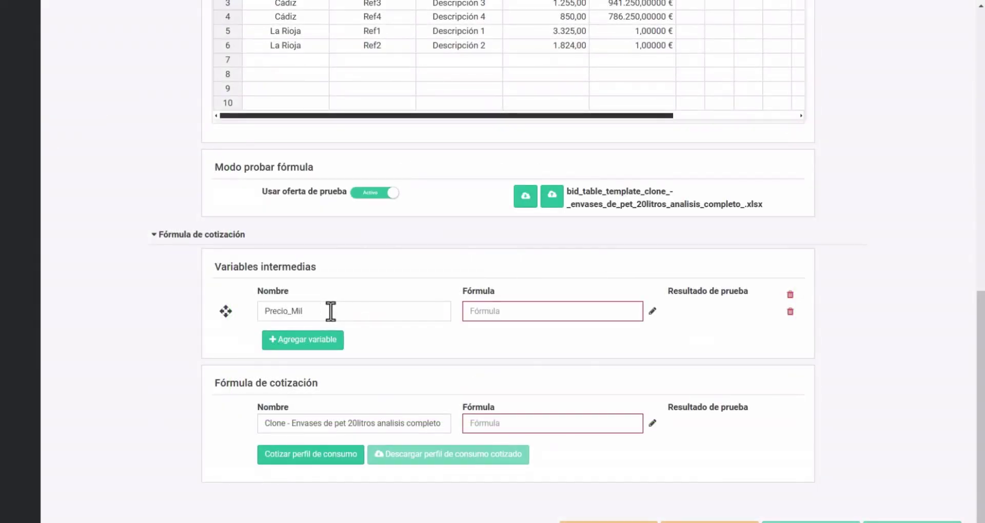
- Start the Precio_Mil formula with the search function and set its search column to col_Precio x 1000
{"action": "left_click", "coordinate": [653, 311]}
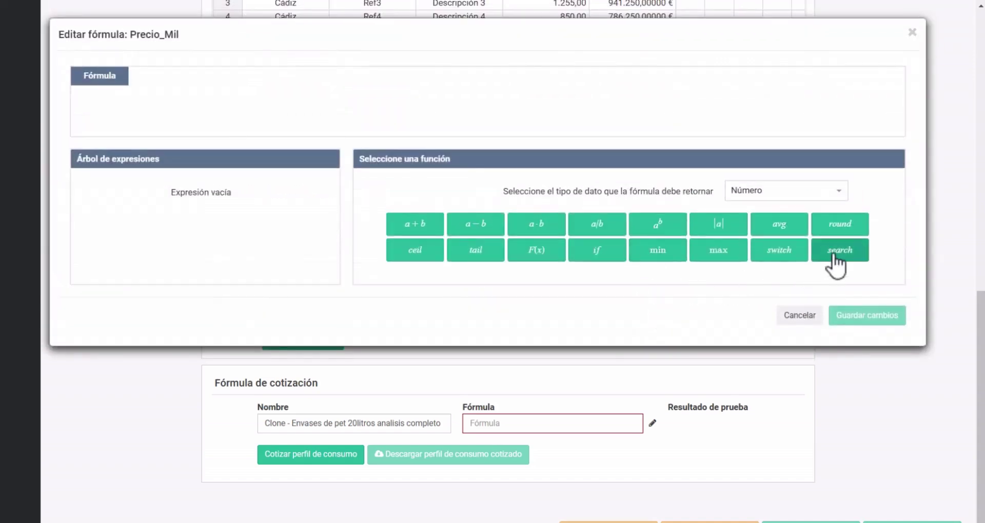
{"action": "left_click", "coordinate": [835, 254]}
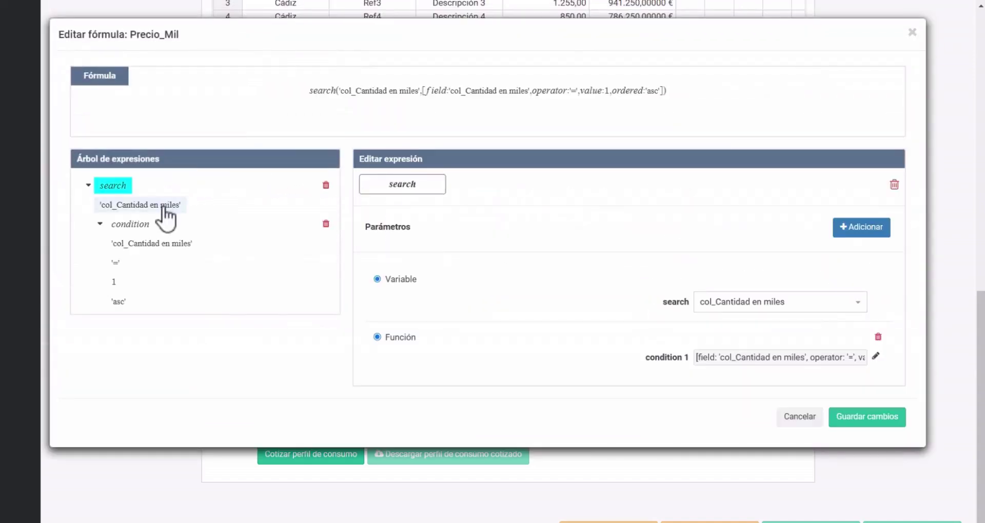
{"action": "left_click", "coordinate": [165, 206]}
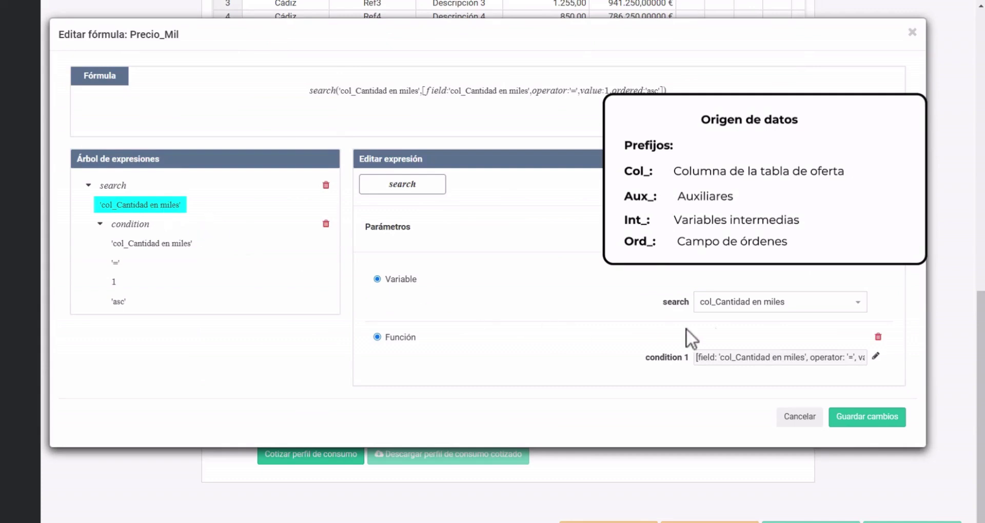
{"action": "left_click", "coordinate": [754, 302]}
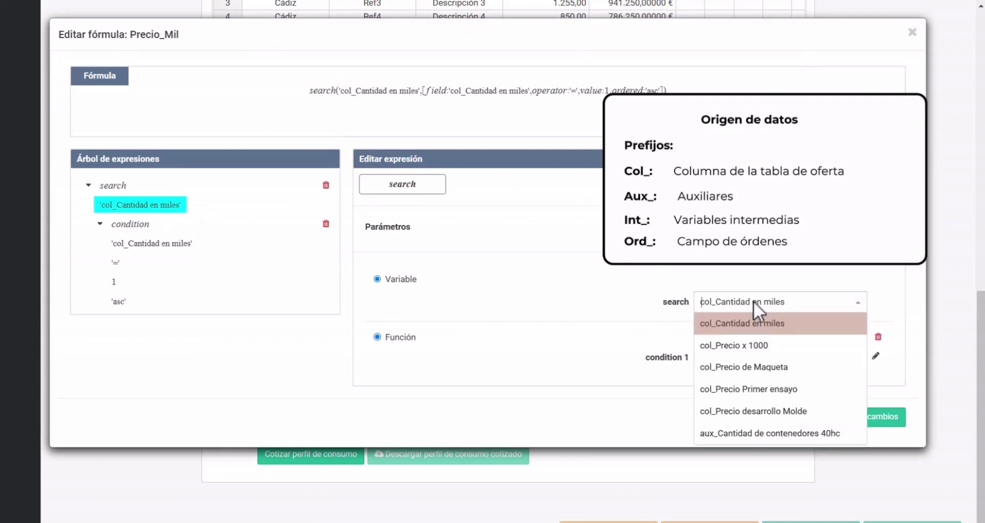
{"action": "left_click", "coordinate": [756, 345]}
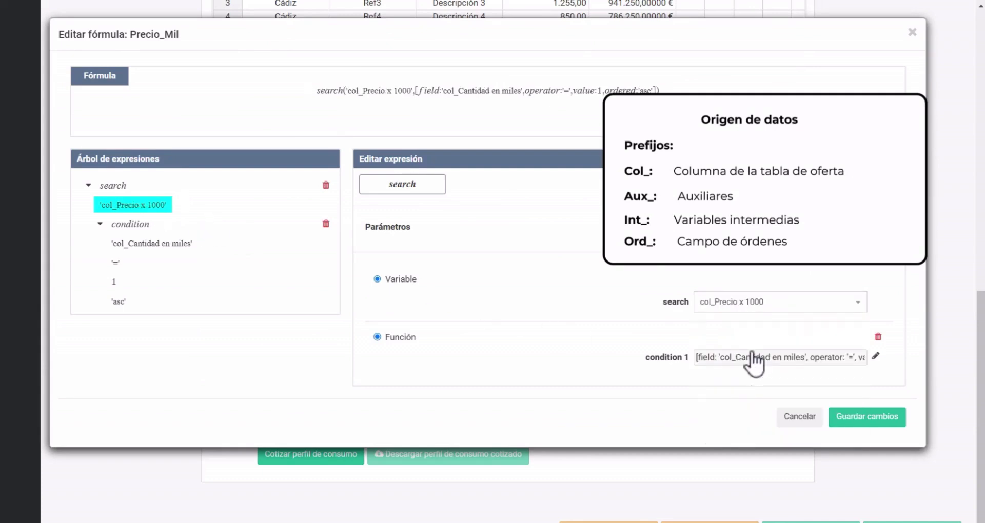
- Switch the Precio_Mil search condition to Texto parameters and make it match col_Referencia = ord_Referencia
{"action": "left_click", "coordinate": [175, 246]}
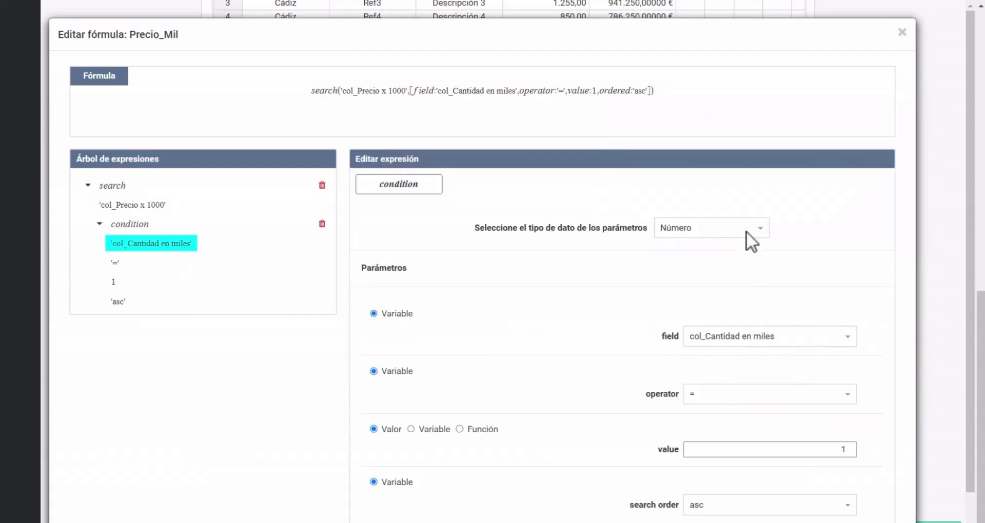
{"action": "left_click", "coordinate": [746, 230]}
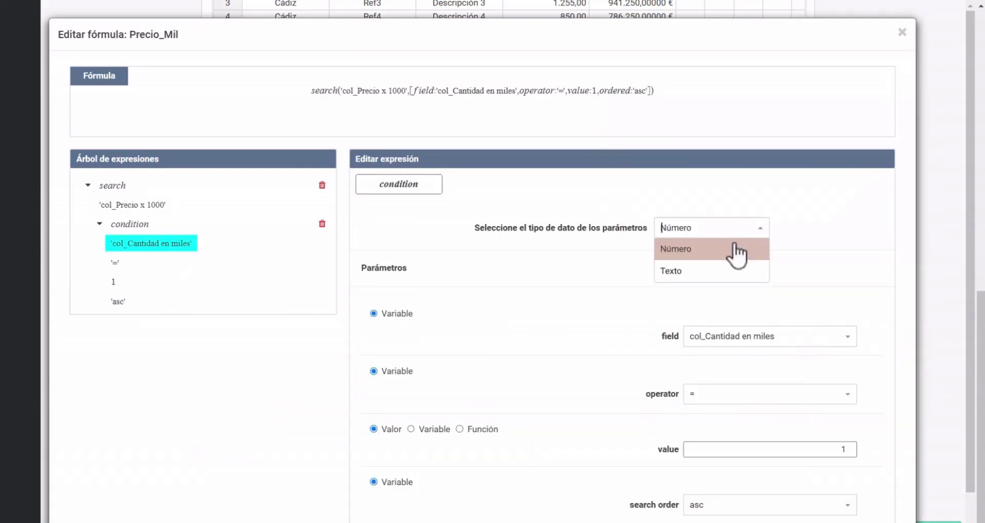
{"action": "left_click", "coordinate": [719, 272]}
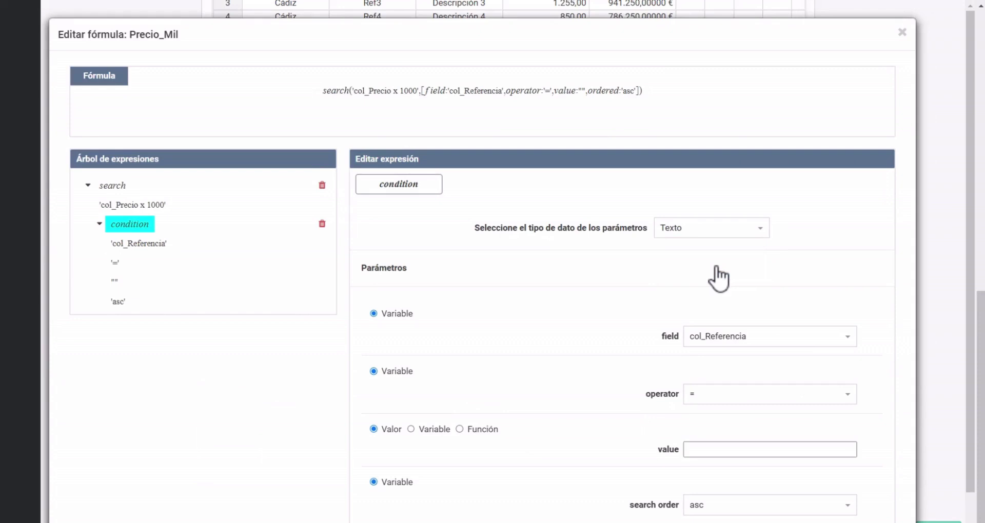
{"action": "left_click", "coordinate": [766, 337]}
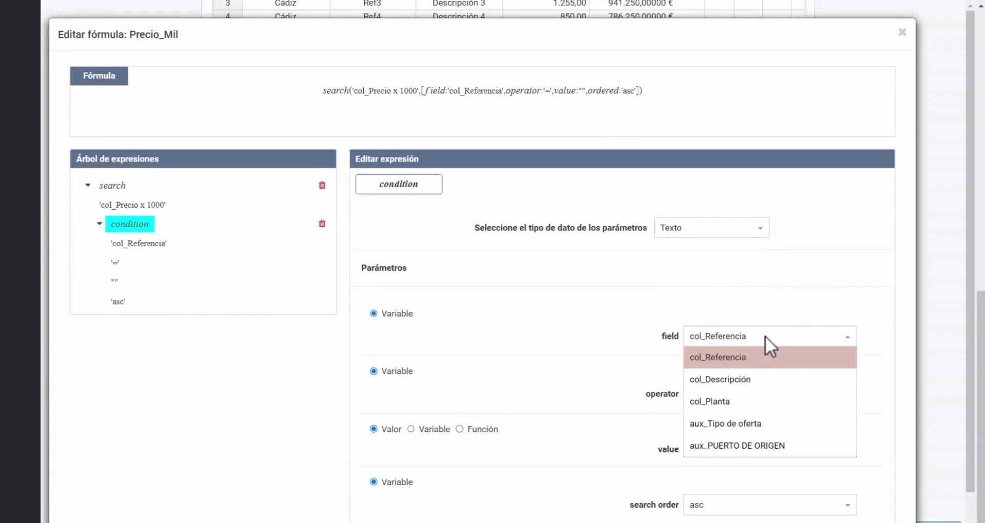
{"action": "left_click", "coordinate": [754, 359]}
{"action": "scroll", "coordinate": [769, 334], "scroll_direction": "down", "scroll_amount": 2}
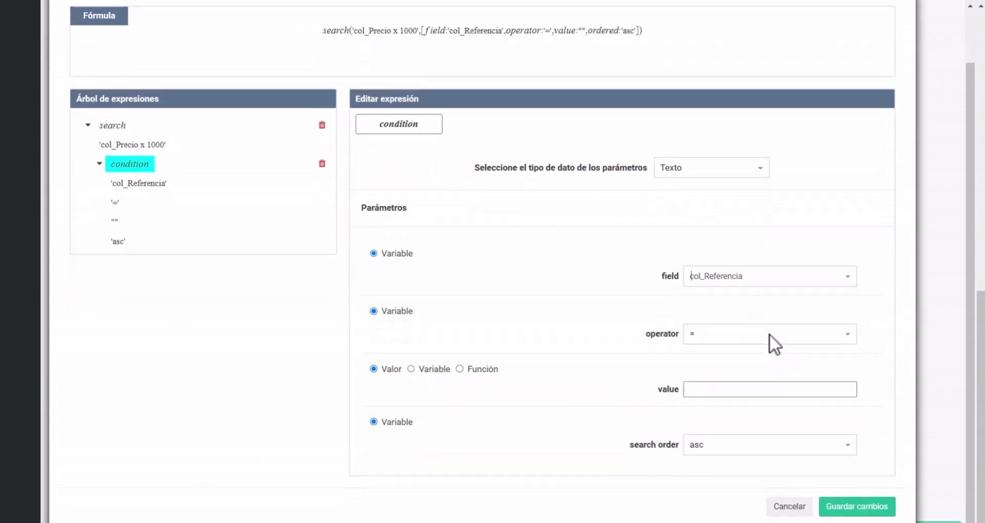
{"action": "left_click", "coordinate": [430, 371]}
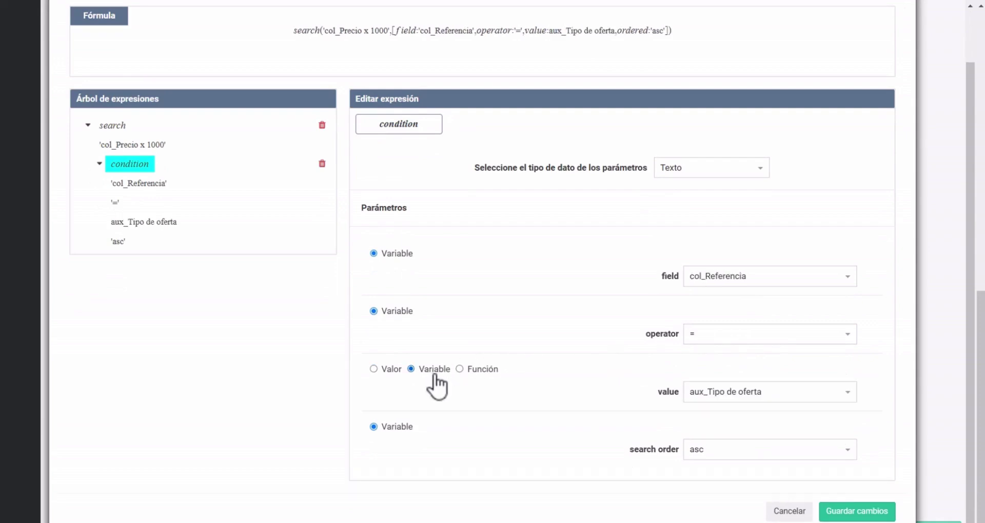
{"action": "left_click", "coordinate": [735, 391]}
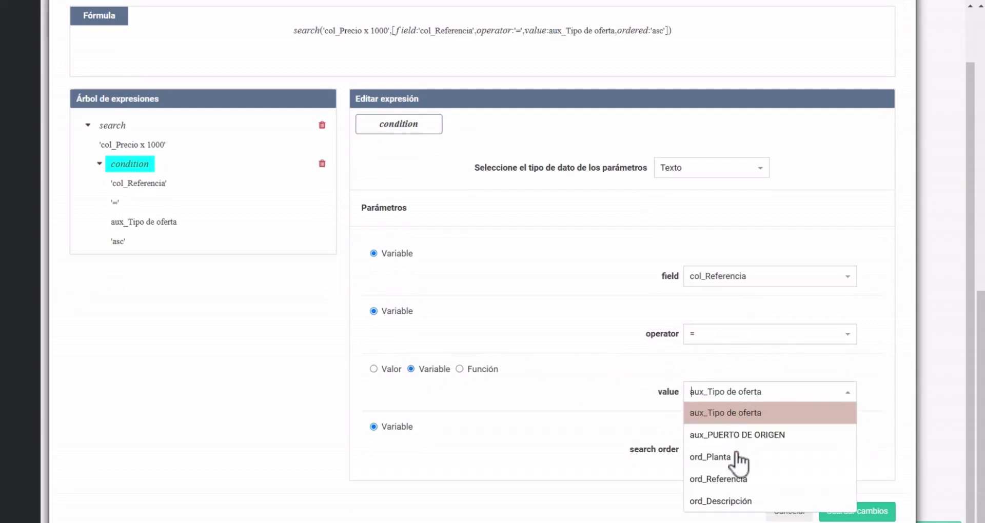
{"action": "left_click", "coordinate": [738, 478]}
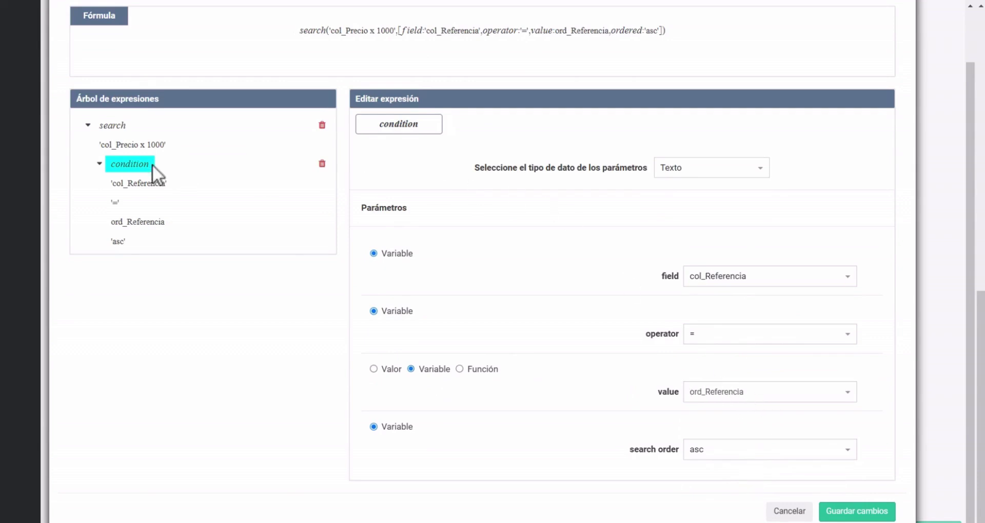
- Add a second condition to the Precio_Mil search function and set its parameter data type to Texto
{"action": "left_click", "coordinate": [116, 126]}
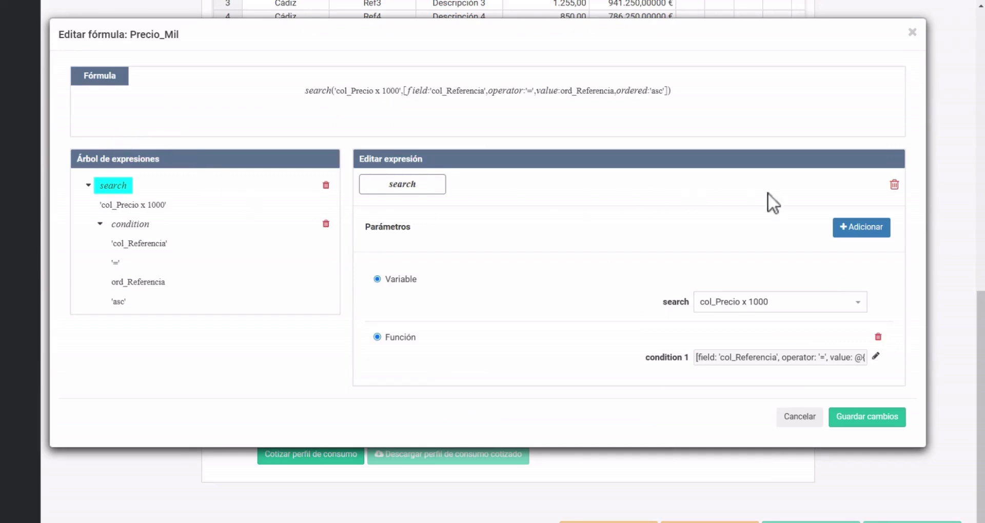
{"action": "left_click", "coordinate": [844, 234]}
{"action": "left_click", "coordinate": [149, 347]}
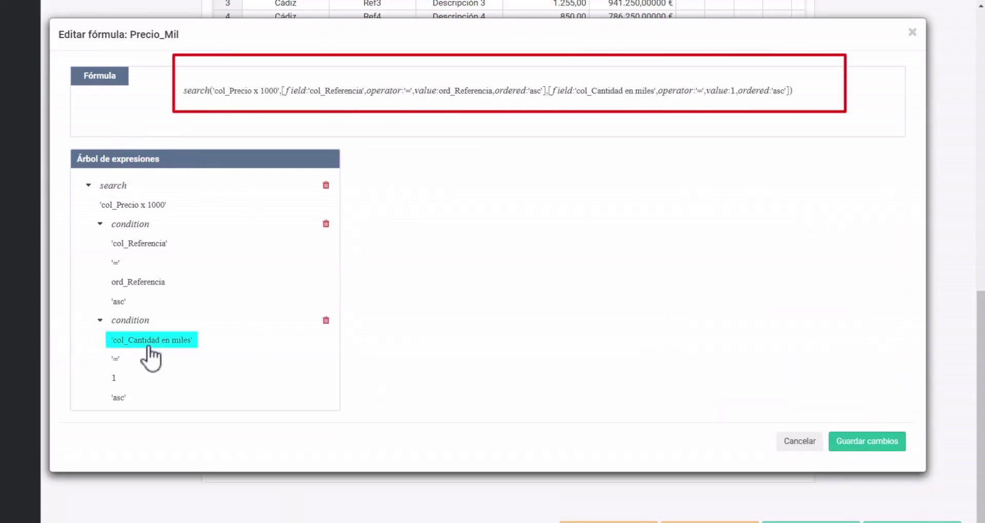
{"action": "left_click", "coordinate": [813, 338]}
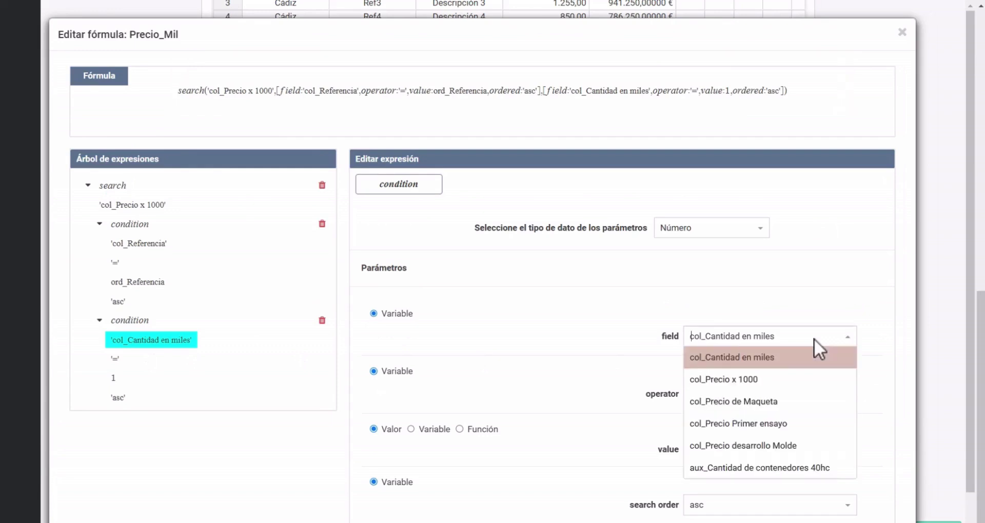
{"action": "left_click", "coordinate": [728, 227]}
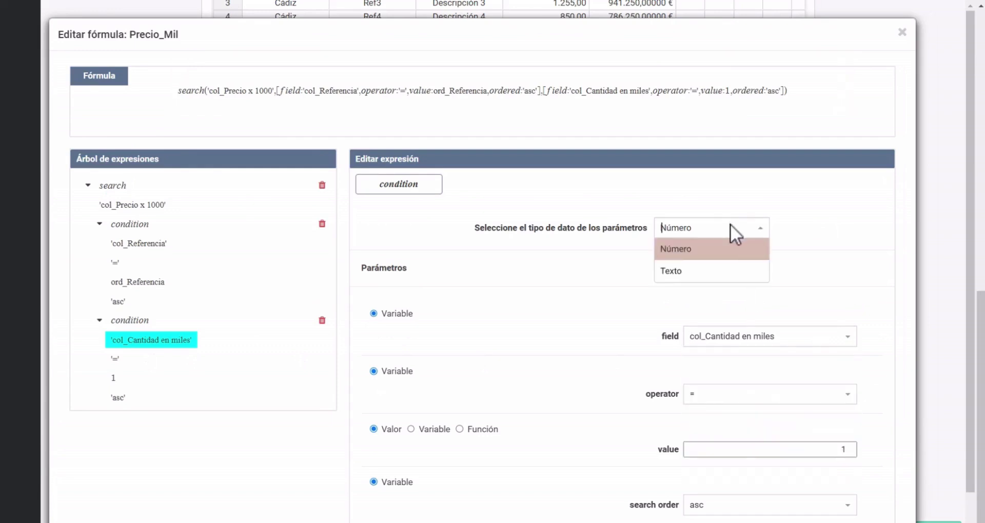
{"action": "left_click", "coordinate": [716, 272]}
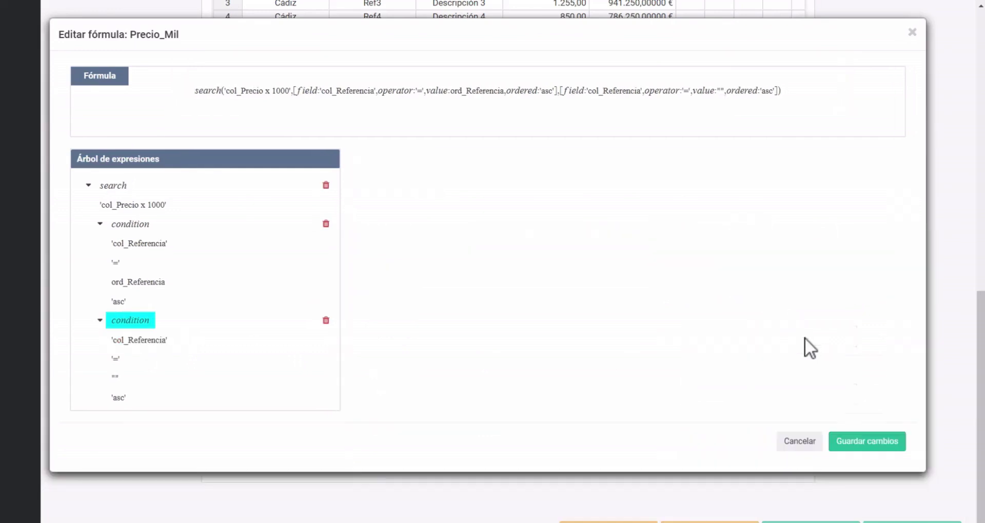
- Make the second condition match col_Planta = ord_Planta and save the Precio_Mil formula
{"action": "left_click", "coordinate": [805, 337]}
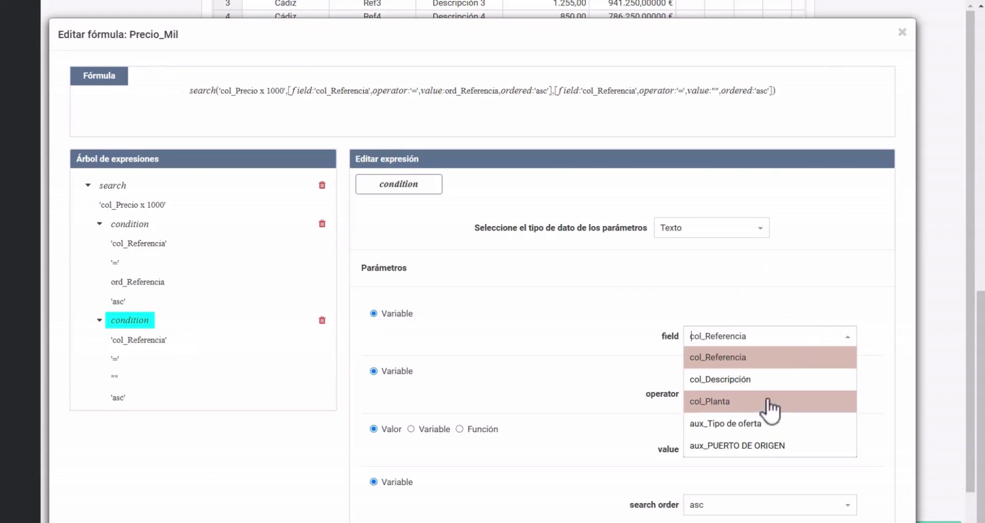
{"action": "left_click", "coordinate": [768, 401]}
{"action": "scroll", "coordinate": [761, 340], "scroll_direction": "down", "scroll_amount": 1}
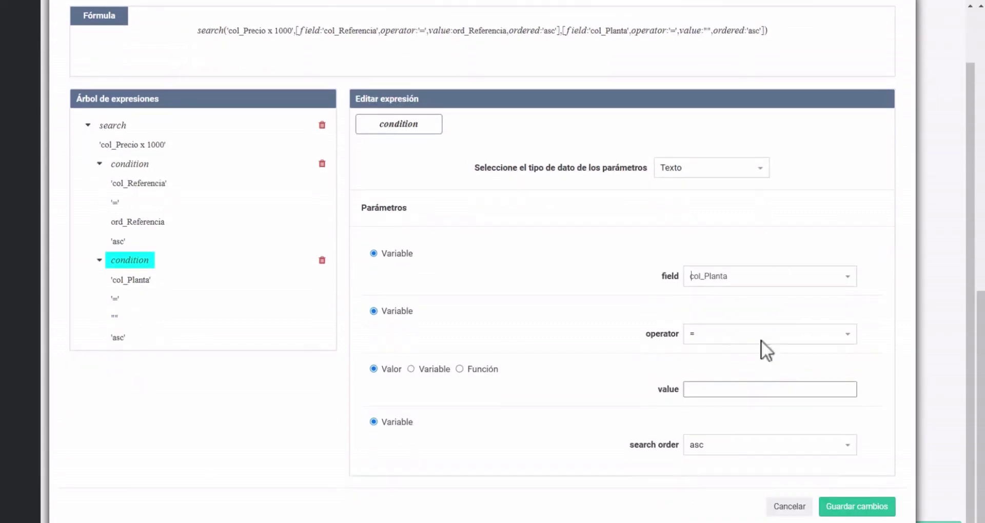
{"action": "left_click", "coordinate": [430, 370]}
{"action": "left_click", "coordinate": [749, 393]}
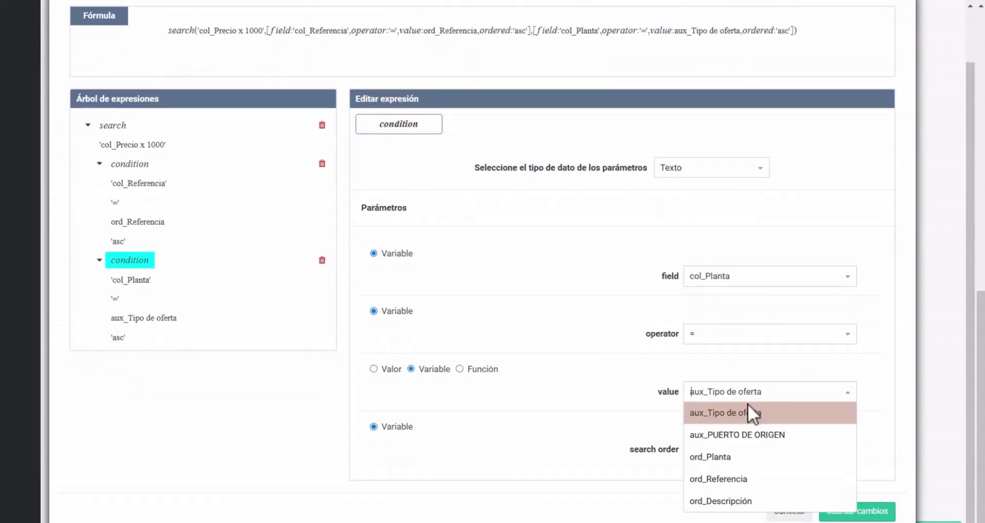
{"action": "left_click", "coordinate": [725, 457]}
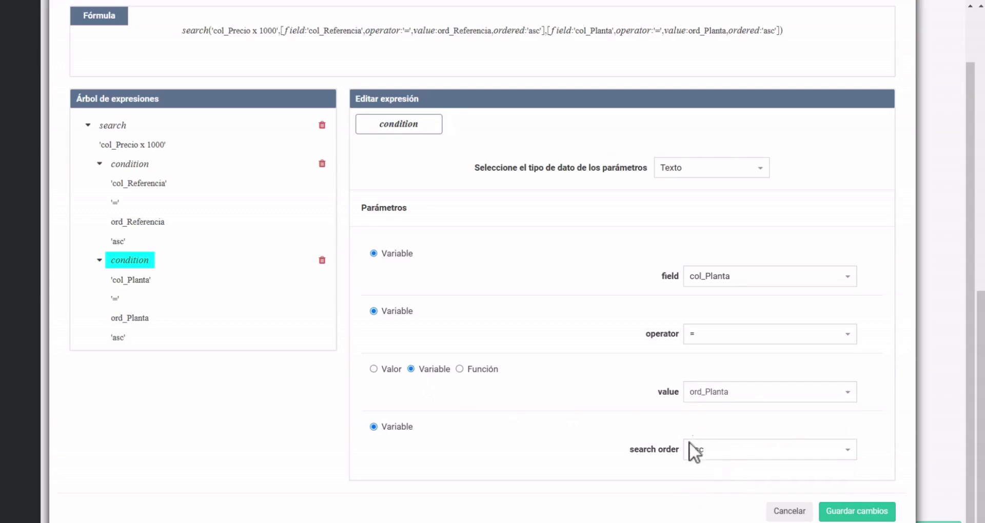
{"action": "left_click", "coordinate": [837, 512]}
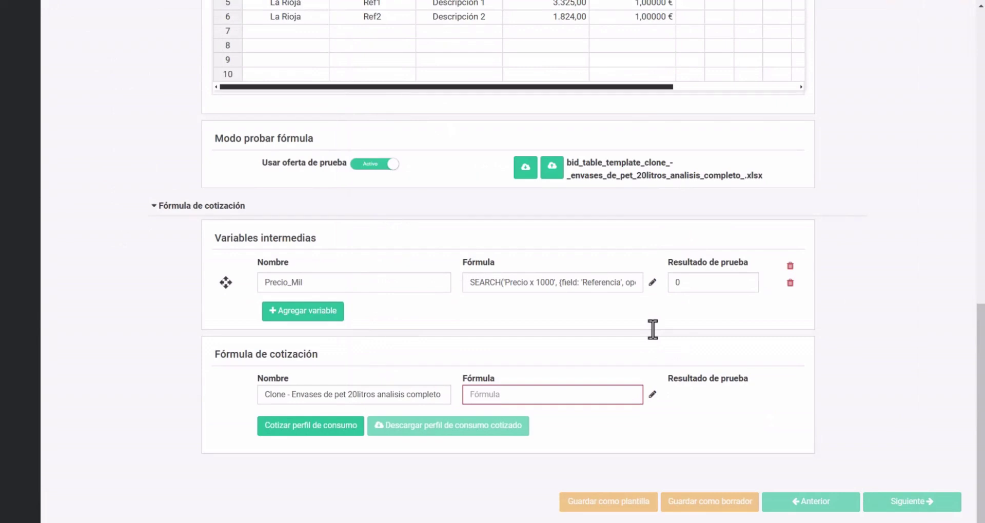
- Enter the test values Cádiz for Planta and Ref1 for Referencia in the order columns
{"action": "scroll", "coordinate": [687, 292], "scroll_direction": "up", "scroll_amount": 8}
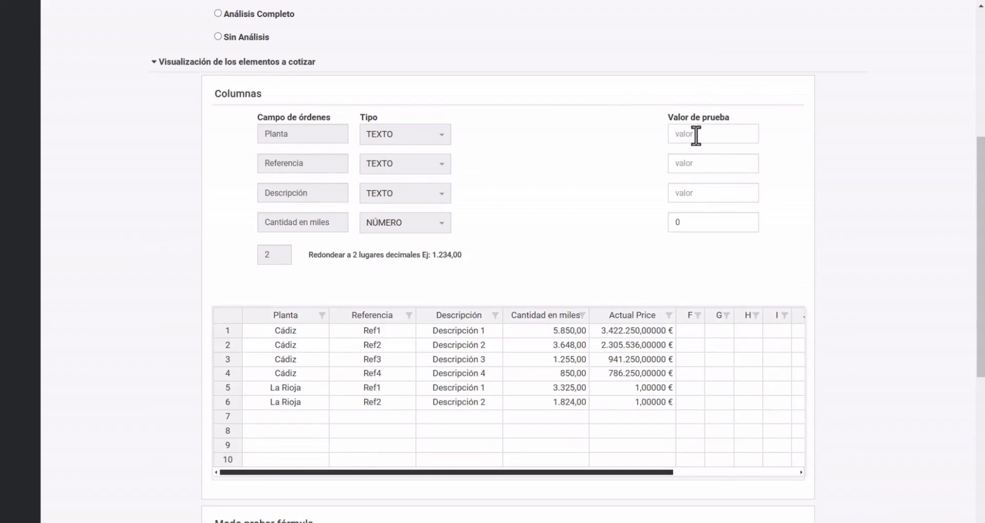
{"action": "type", "text": "Cadi"}
{"action": "key", "text": "BackSpace"}
{"action": "key", "text": "BackSpace"}
{"action": "key", "text": "BackSpace"}
{"action": "type", "text": "ádiz"}
{"action": "left_click", "coordinate": [695, 162]}
{"action": "type", "text": "Ref1"}
- Add a second intermediate variable to the quotation formula and name it Precio_Maqueta
{"action": "scroll", "coordinate": [805, 240], "scroll_direction": "down", "scroll_amount": 5}
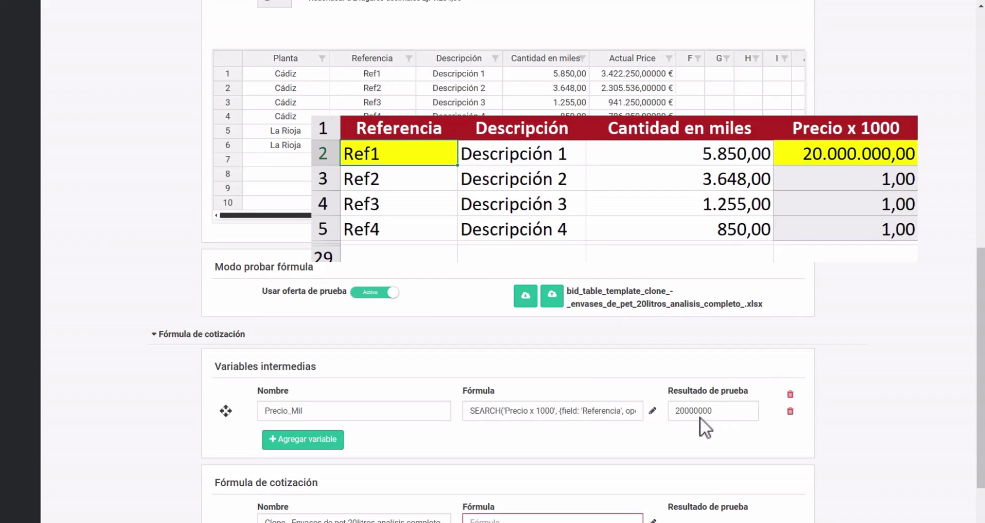
{"action": "left_click", "coordinate": [308, 440]}
{"action": "left_click", "coordinate": [349, 445]}
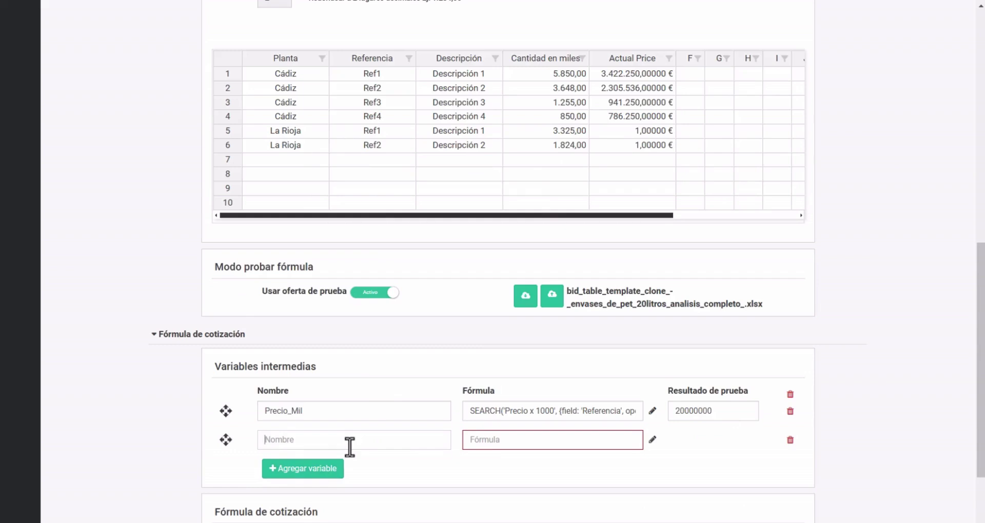
{"action": "scroll", "coordinate": [218, 64], "scroll_direction": "down", "scroll_amount": 1}
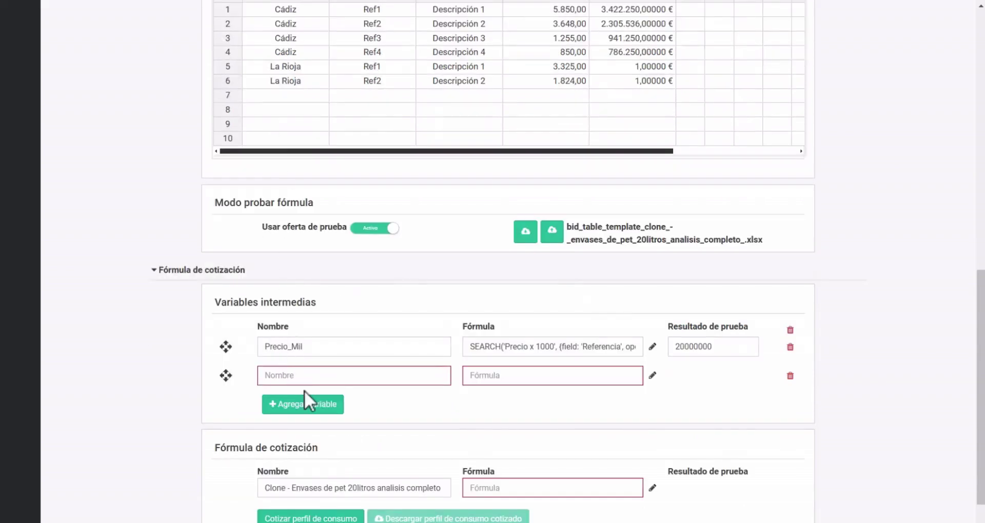
{"action": "left_click", "coordinate": [301, 376]}
{"action": "type", "text": "Precio"}
{"action": "type", "text": "_Maqueta"}
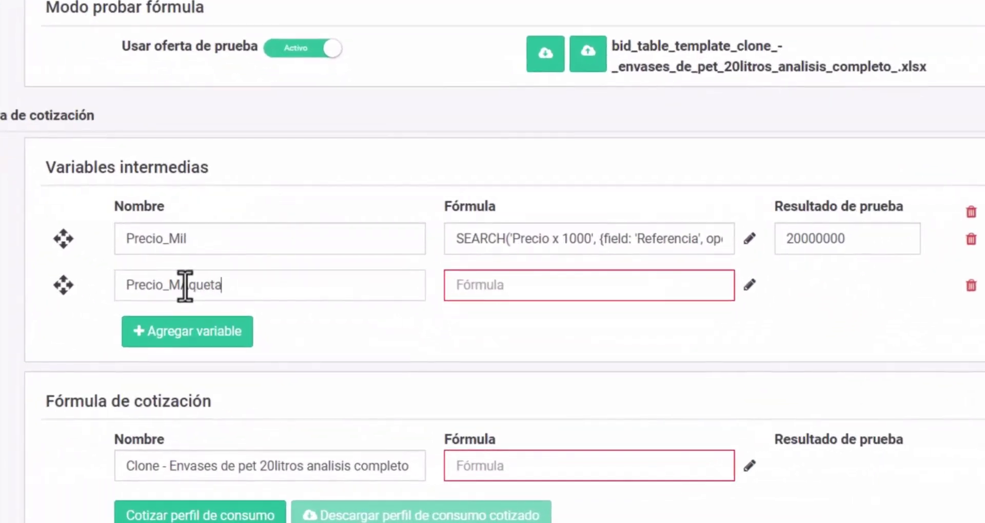
{"action": "key", "text": "BackSpace"}
{"action": "key", "text": "BackSpace"}
{"action": "key", "text": "BackSpace"}
{"action": "key", "text": "BackSpace"}
{"action": "key", "text": "BackSpace"}
{"action": "key", "text": "BackSpace"}
{"action": "type", "text": "aqueta"}
- Copy the Precio_Mil formula into the Precio_Maqueta variable
{"action": "right_click", "coordinate": [712, 247]}
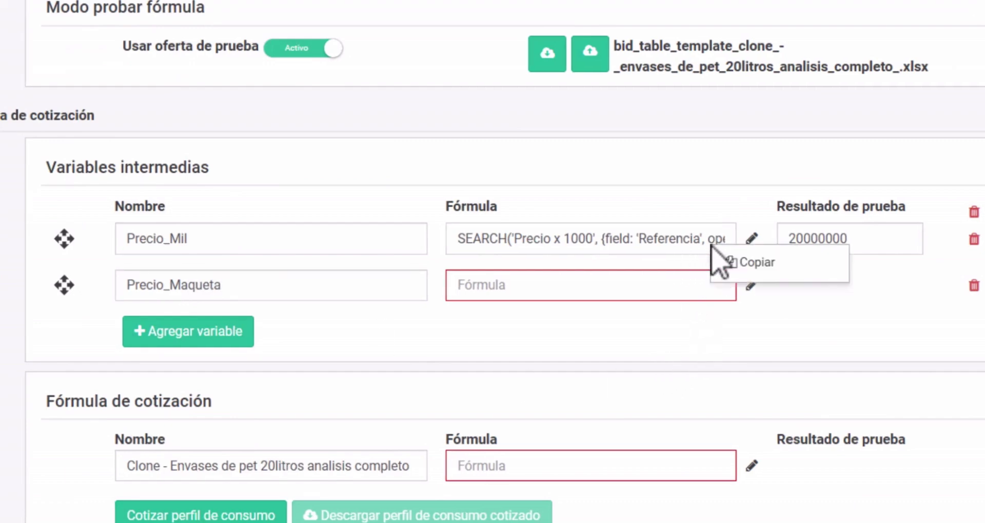
{"action": "left_click", "coordinate": [750, 262]}
{"action": "right_click", "coordinate": [650, 295]}
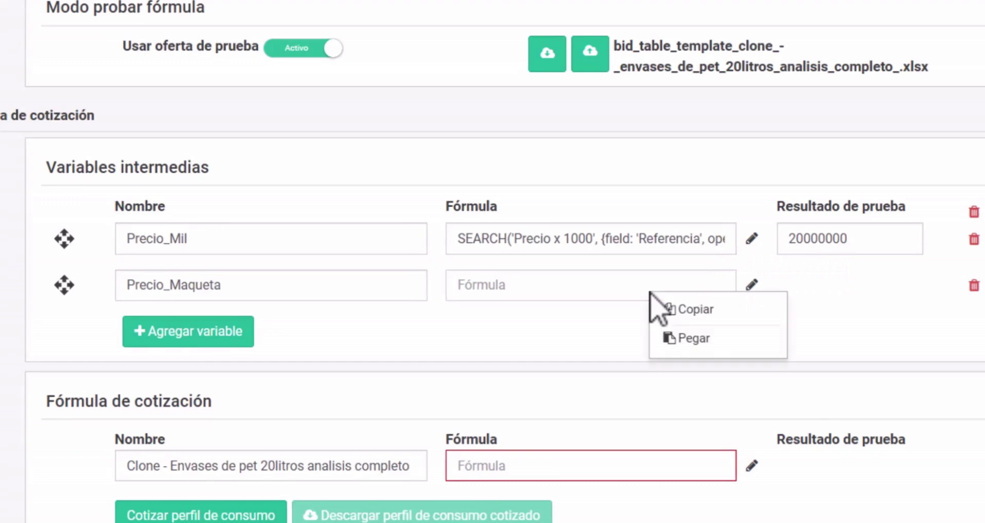
{"action": "left_click", "coordinate": [703, 340]}
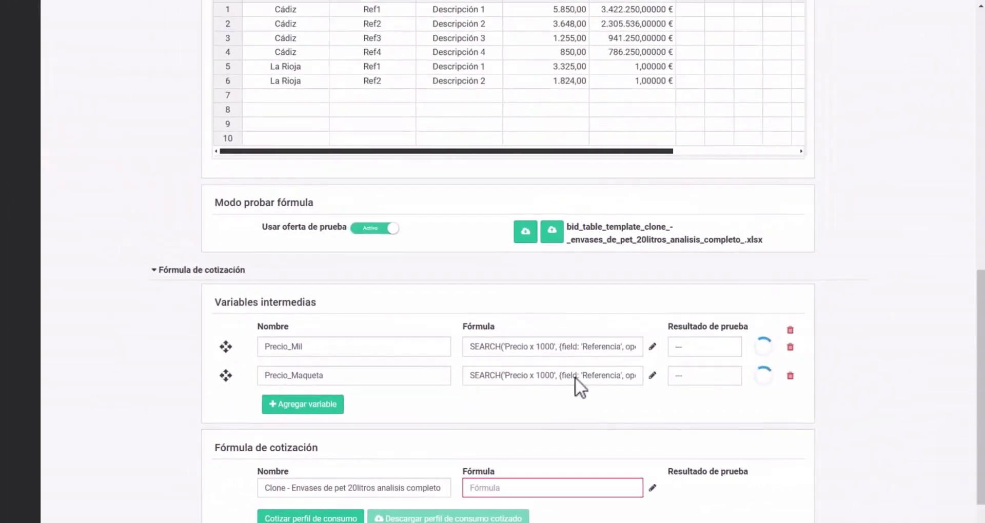
- Change the search column of the Precio_Maqueta formula to col_Precio de Maqueta and save it
{"action": "left_click", "coordinate": [651, 376]}
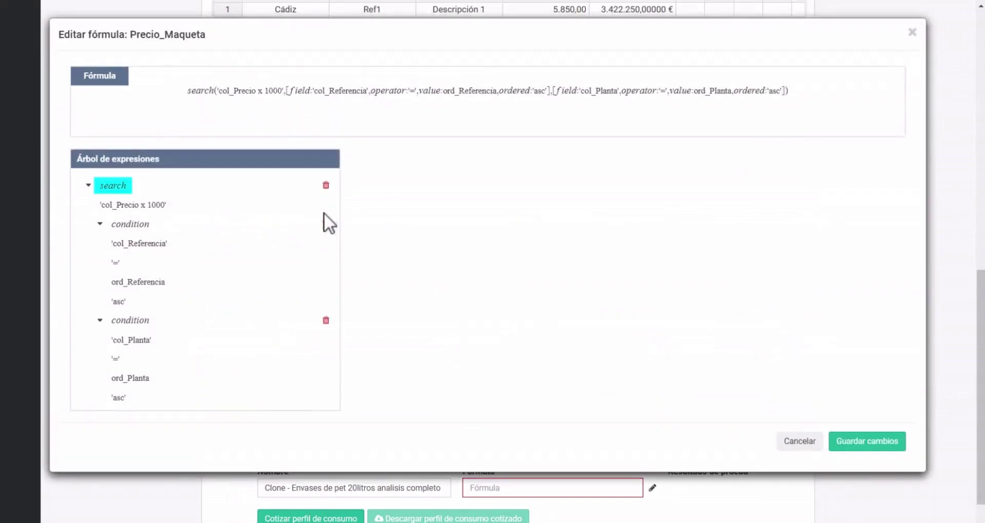
{"action": "left_click", "coordinate": [149, 206]}
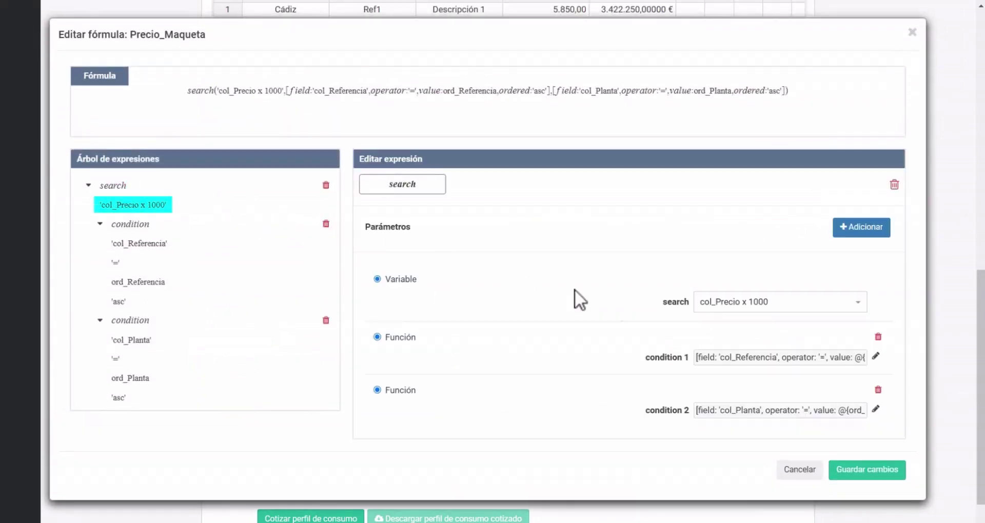
{"action": "left_click", "coordinate": [835, 301]}
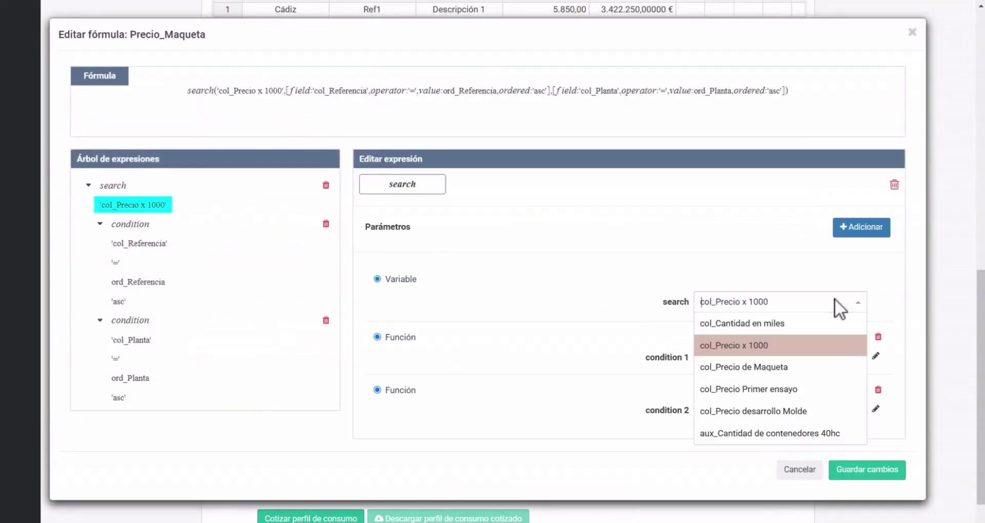
{"action": "left_click", "coordinate": [784, 368]}
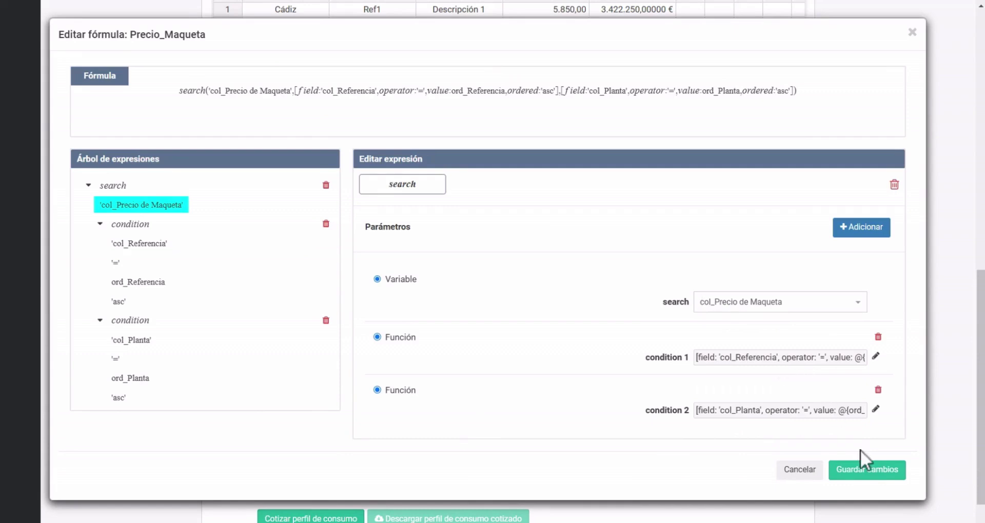
{"action": "left_click", "coordinate": [874, 477]}
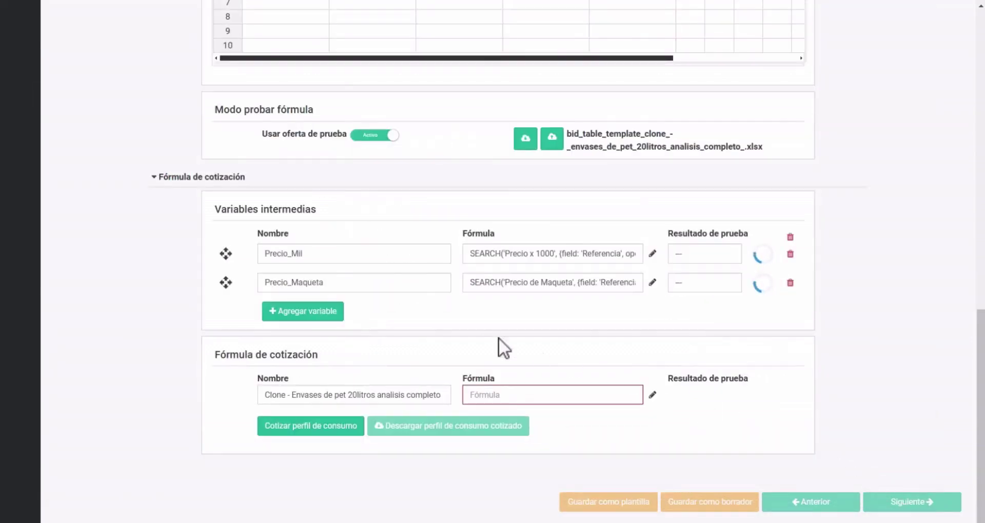
- Add a third intermediate variable and name it Precio_Primer ensayo
{"action": "left_click", "coordinate": [315, 323]}
{"action": "left_click", "coordinate": [296, 313]}
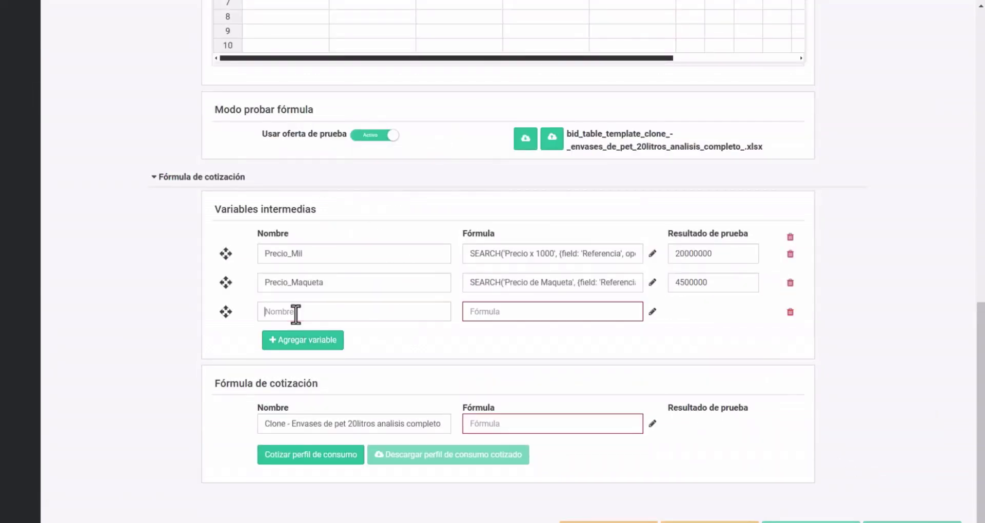
{"action": "type", "text": "Precio"}
{"action": "type", "text": "_Primer"}
{"action": "type", "text": " es"}
{"action": "type", "text": "sayo"}
- Reuse the Precio_Maqueta formula in Precio_Primer ensayo, with col_Precio Primer ensayo as its search column, and save it
{"action": "left_click", "coordinate": [507, 309]}
{"action": "left_click", "coordinate": [590, 338]}
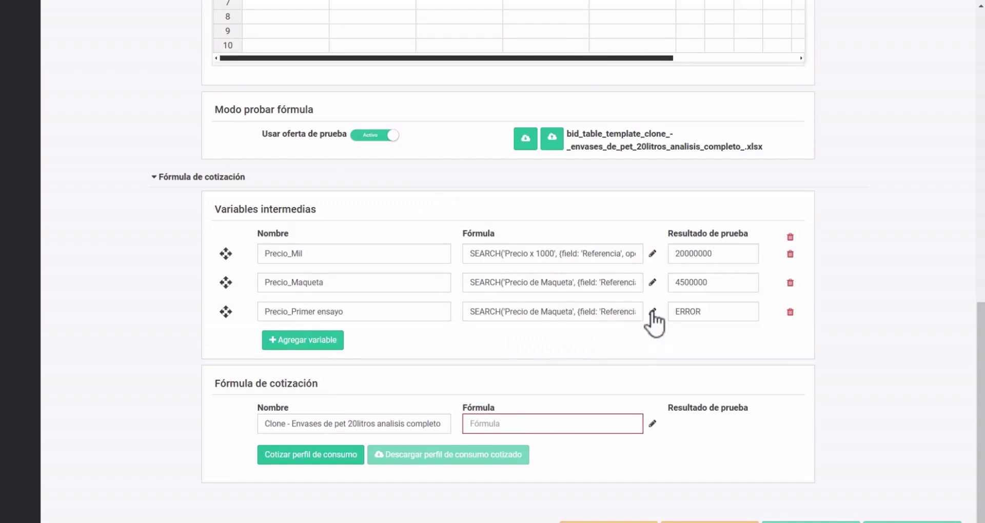
{"action": "left_click", "coordinate": [653, 311]}
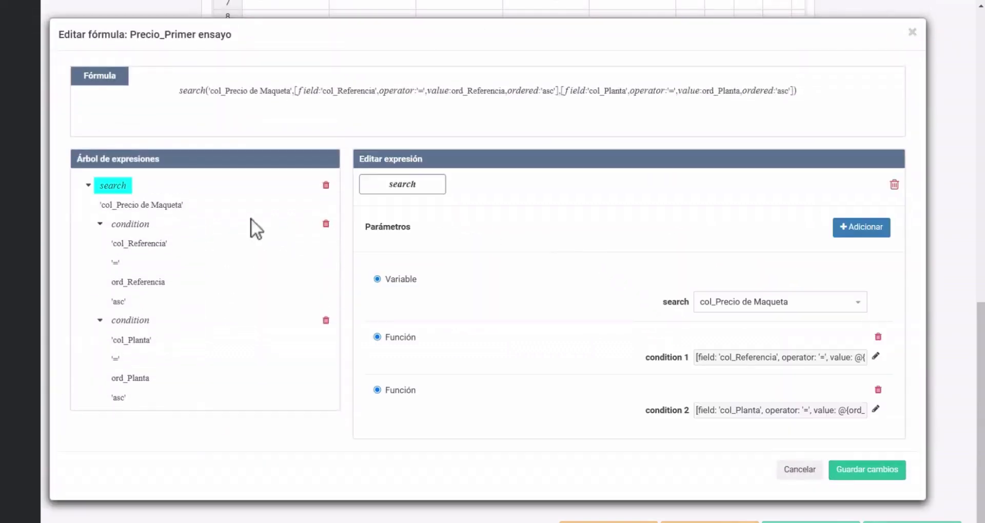
{"action": "left_click", "coordinate": [723, 304]}
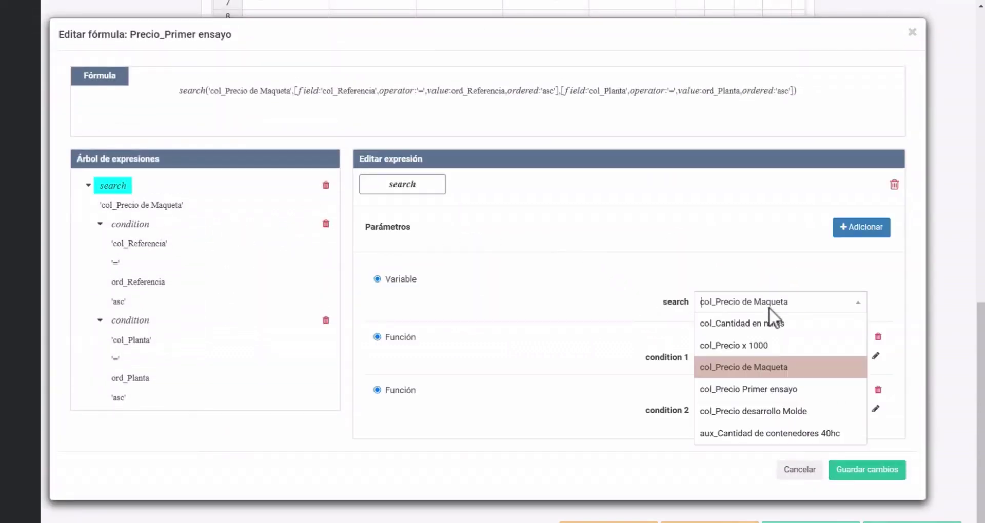
{"action": "left_click", "coordinate": [767, 391]}
{"action": "left_click", "coordinate": [851, 470]}
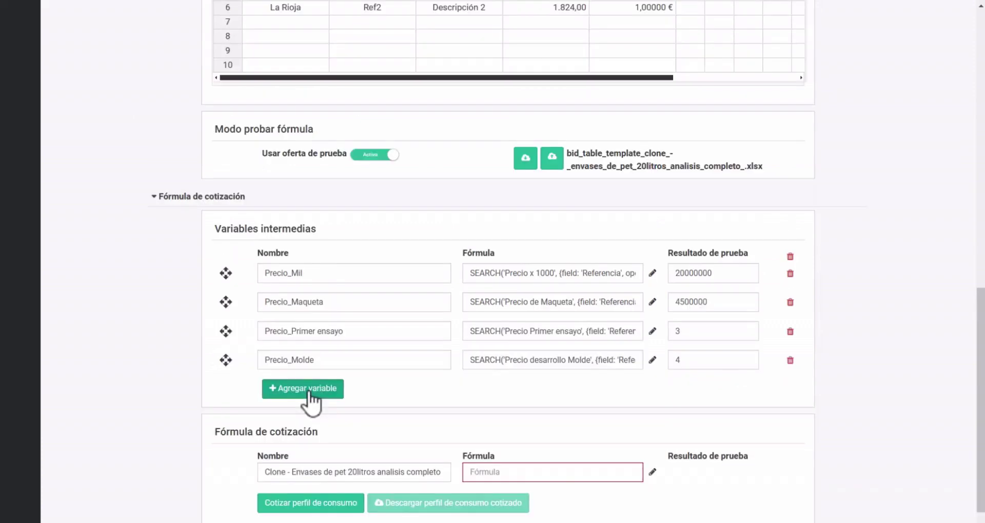
- Add an intermediate variable named TOTAL and start its formula with an a + b addition
{"action": "left_click", "coordinate": [308, 391]}
{"action": "left_click", "coordinate": [308, 385]}
{"action": "type", "text": "TOTAL"}
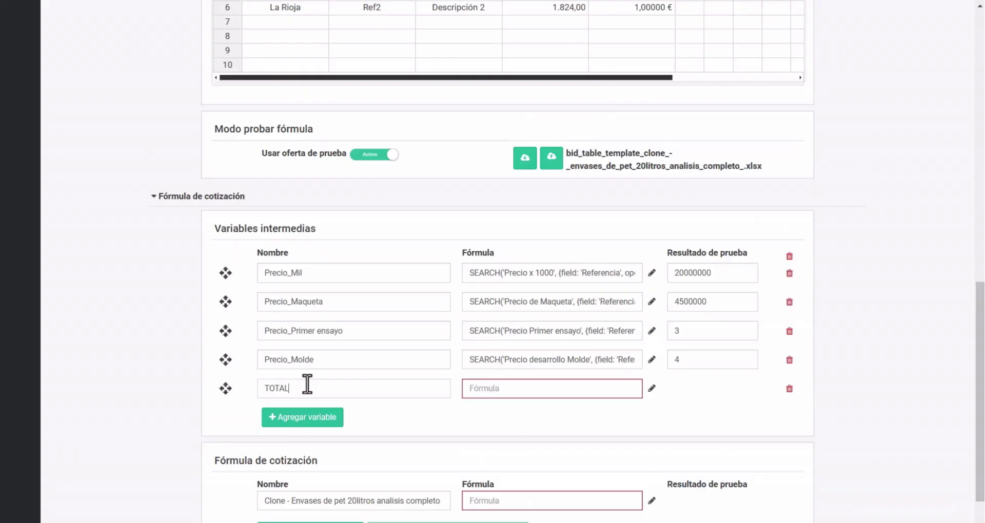
{"action": "left_click", "coordinate": [650, 390]}
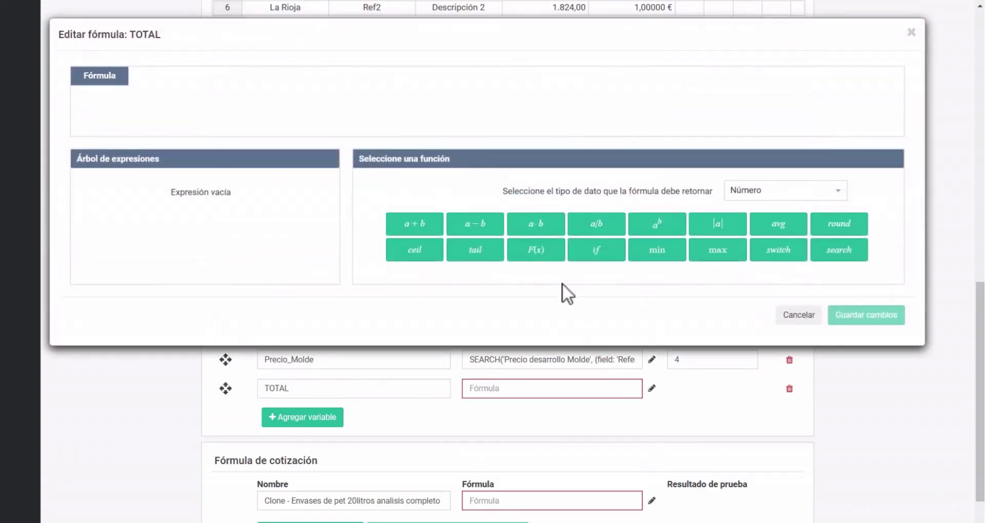
{"action": "left_click", "coordinate": [397, 224]}
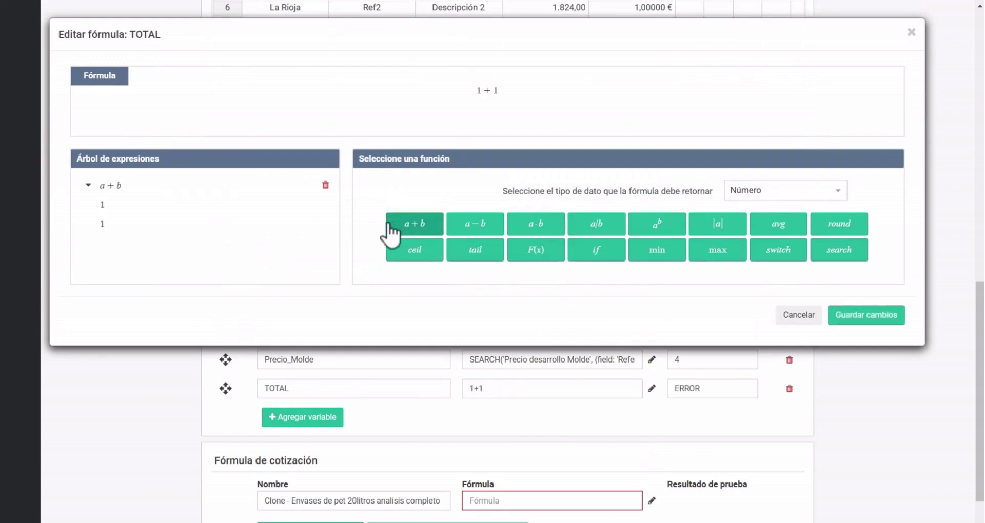
- Turn the first addend of the TOTAL formula into an a · b multiplication function
{"action": "left_click", "coordinate": [111, 186]}
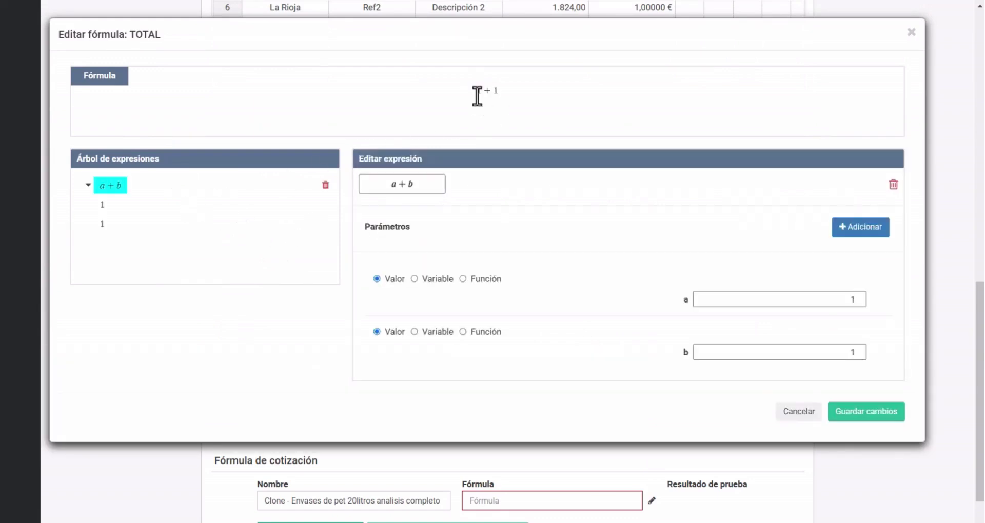
{"action": "left_click", "coordinate": [101, 206]}
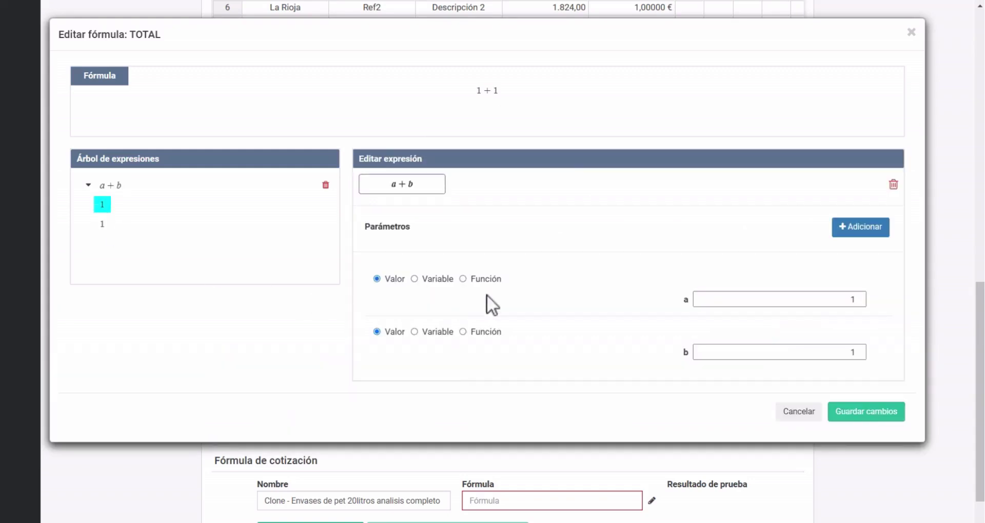
{"action": "left_click", "coordinate": [463, 280]}
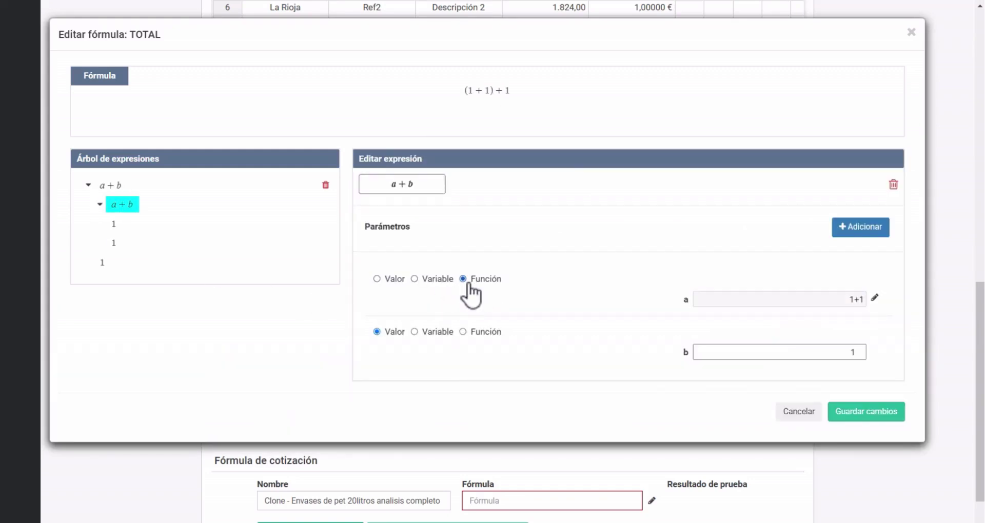
{"action": "left_click", "coordinate": [876, 300]}
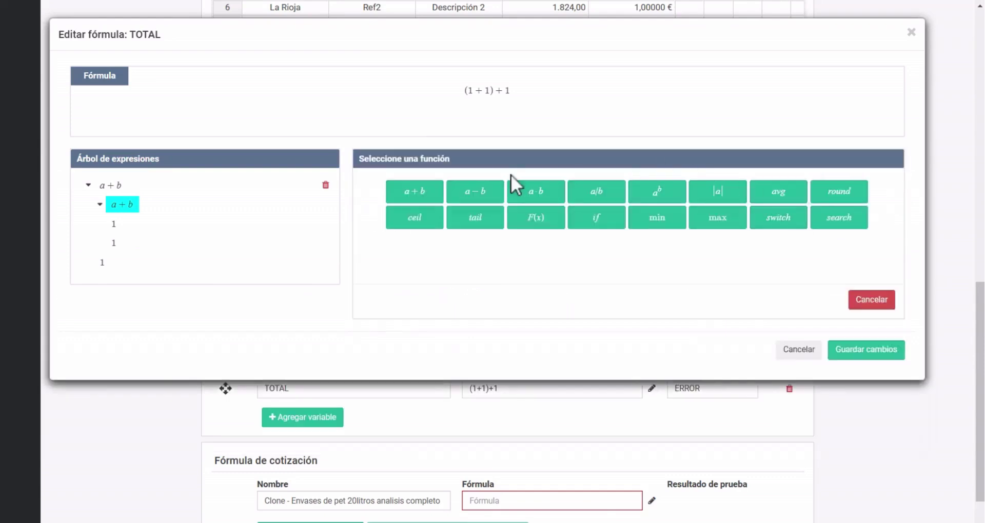
{"action": "left_click", "coordinate": [534, 203]}
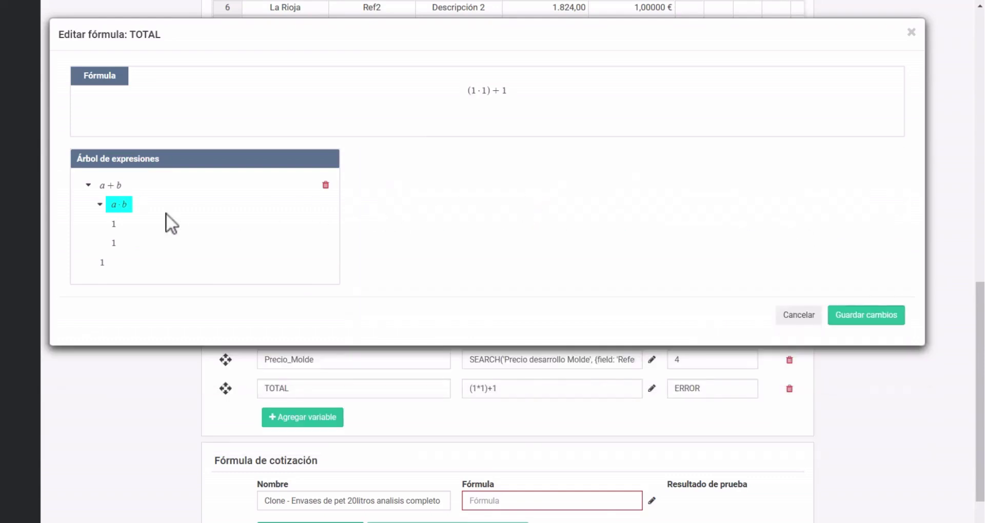
- Set the factors of the TOTAL formula's multiplication to the variables ord_Cantidad en miles and int_Precio_Mil
{"action": "left_click", "coordinate": [116, 229]}
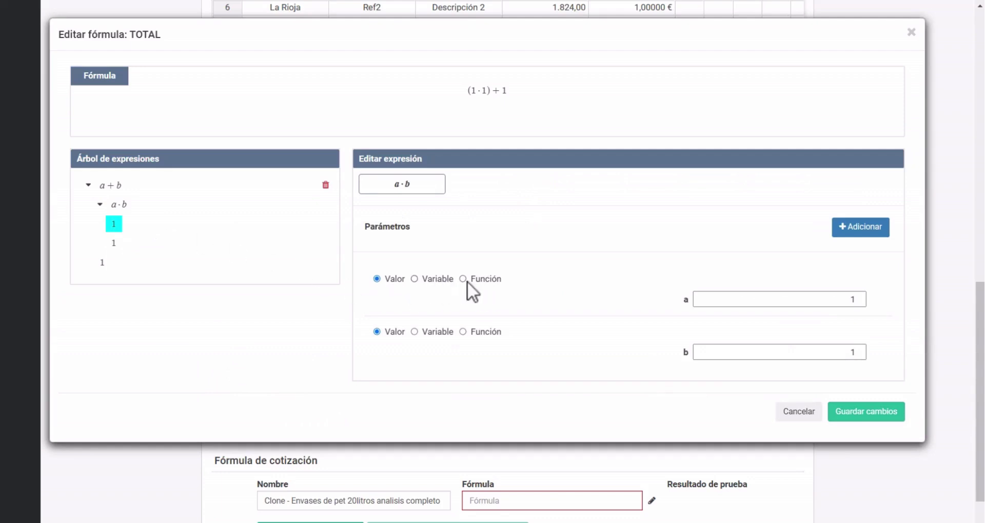
{"action": "left_click", "coordinate": [438, 280]}
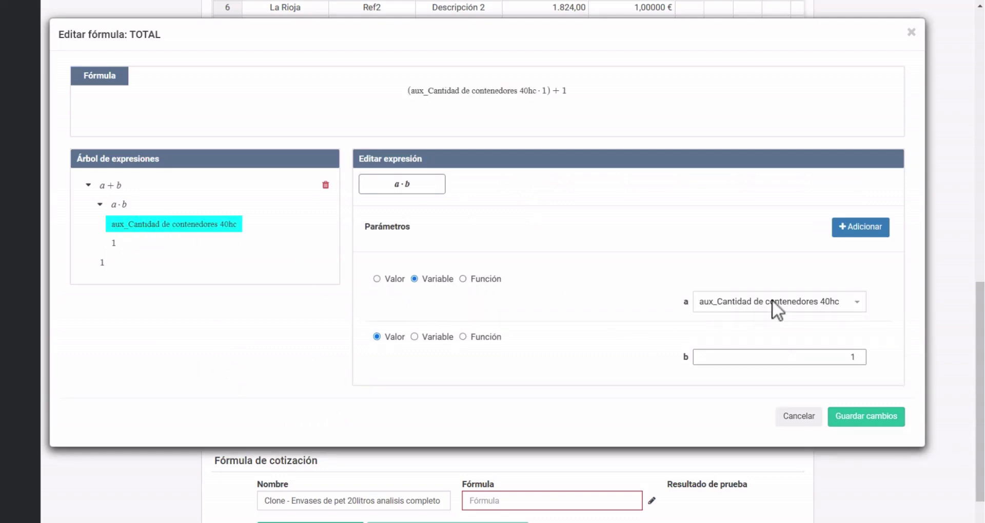
{"action": "left_click", "coordinate": [773, 301]}
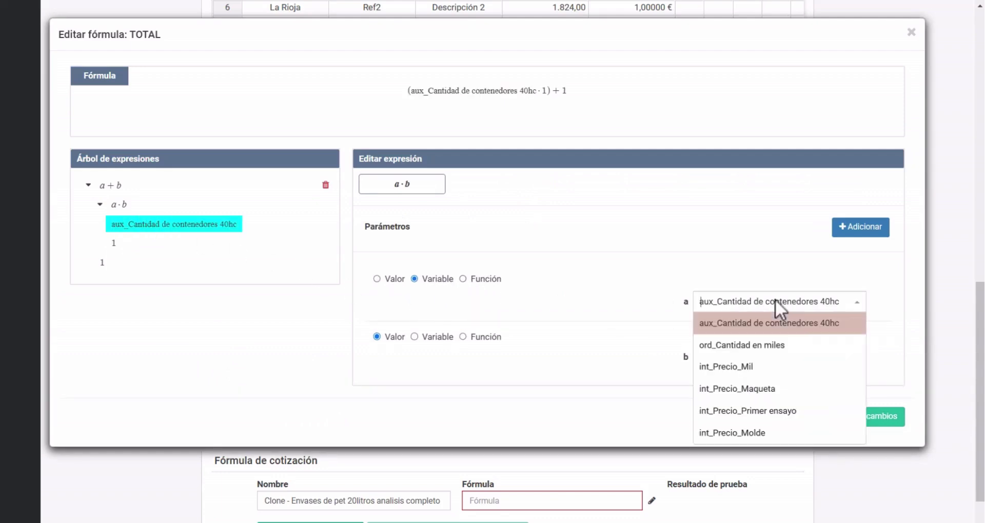
{"action": "left_click", "coordinate": [780, 351]}
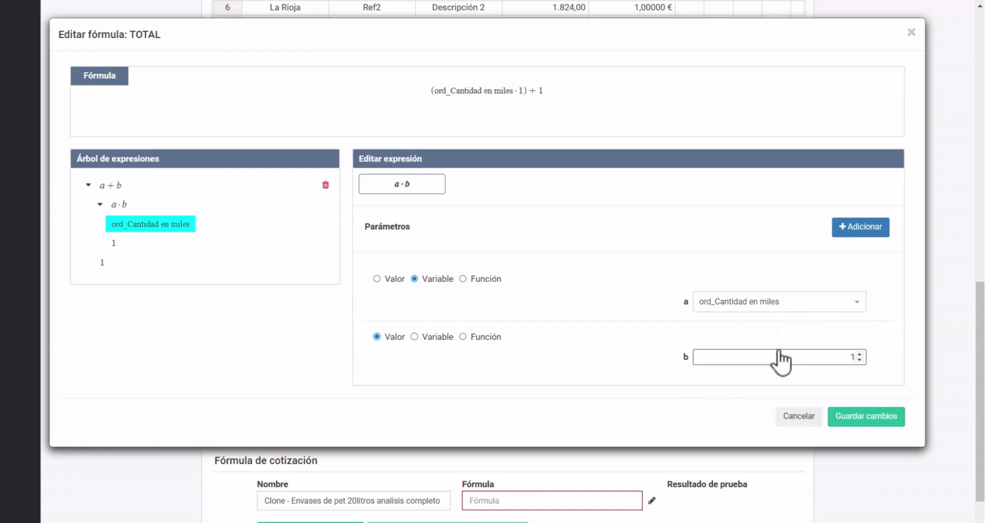
{"action": "left_click", "coordinate": [428, 337]}
{"action": "left_click", "coordinate": [744, 362]}
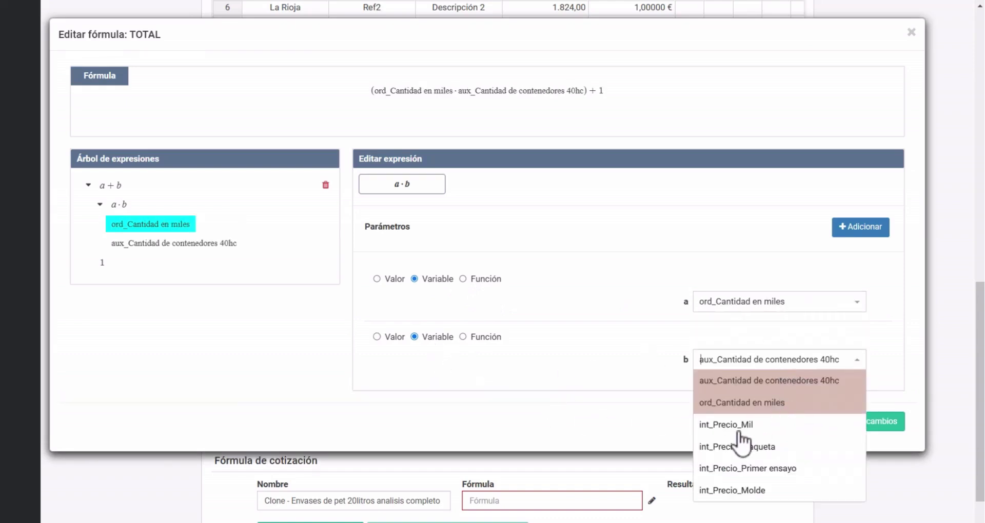
{"action": "left_click", "coordinate": [707, 430]}
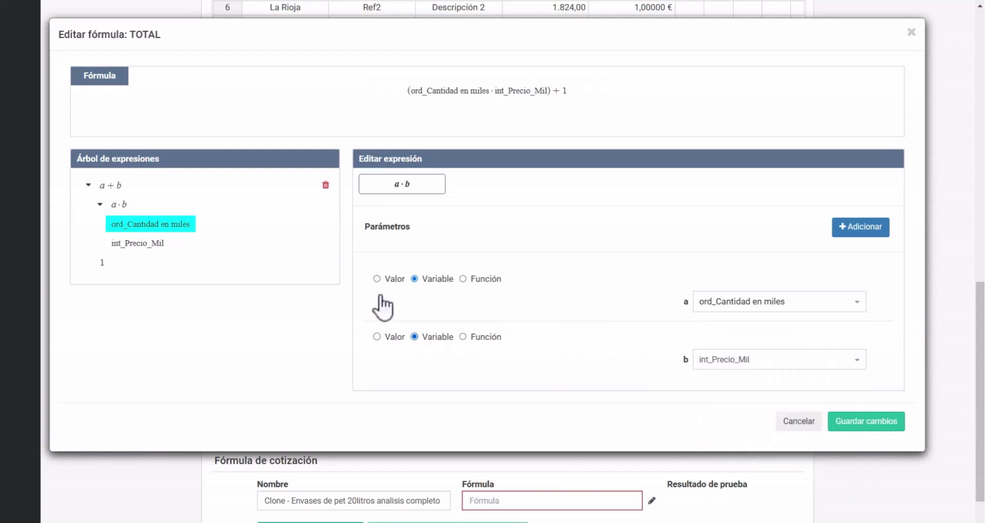
- Turn the second addend of the TOTAL formula into an a/b division function
{"action": "left_click", "coordinate": [102, 265]}
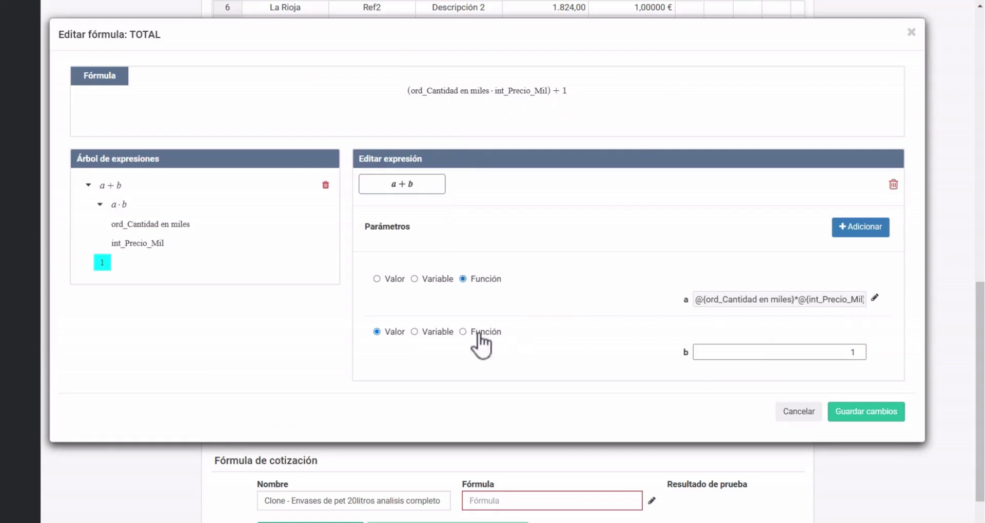
{"action": "left_click", "coordinate": [472, 333]}
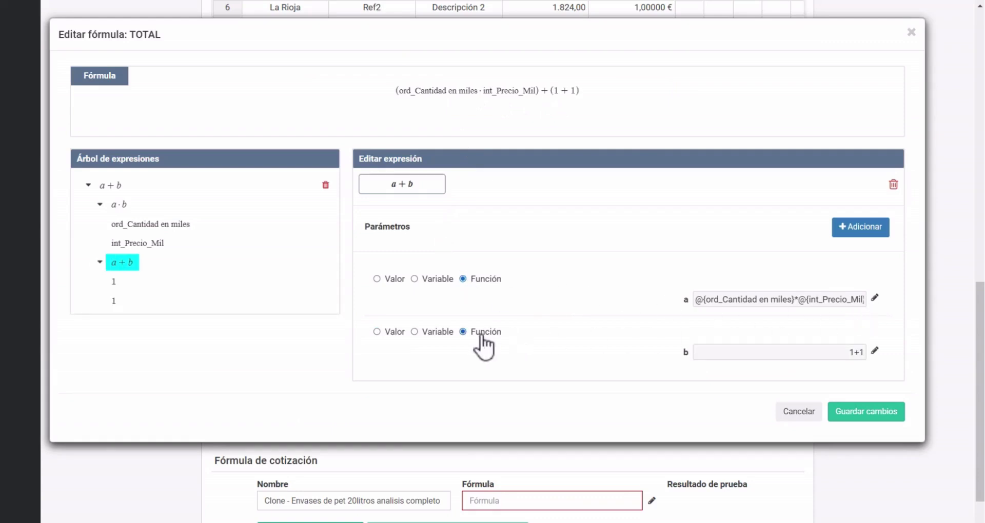
{"action": "left_click", "coordinate": [875, 352]}
{"action": "left_click", "coordinate": [597, 194]}
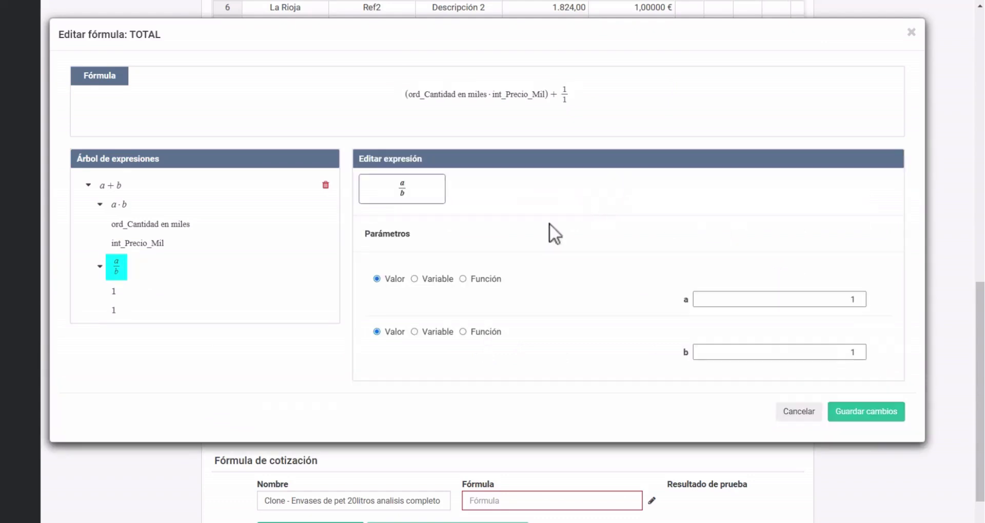
- Make the division's numerator an addition of the variables int_Precio_Maqueta and int_Precio_Primer ensayo
{"action": "left_click", "coordinate": [116, 292]}
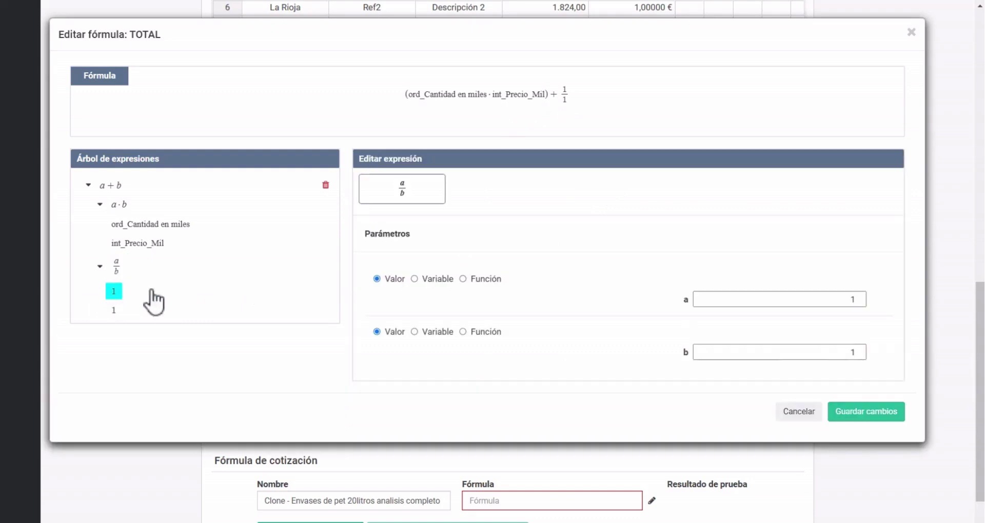
{"action": "left_click", "coordinate": [464, 280]}
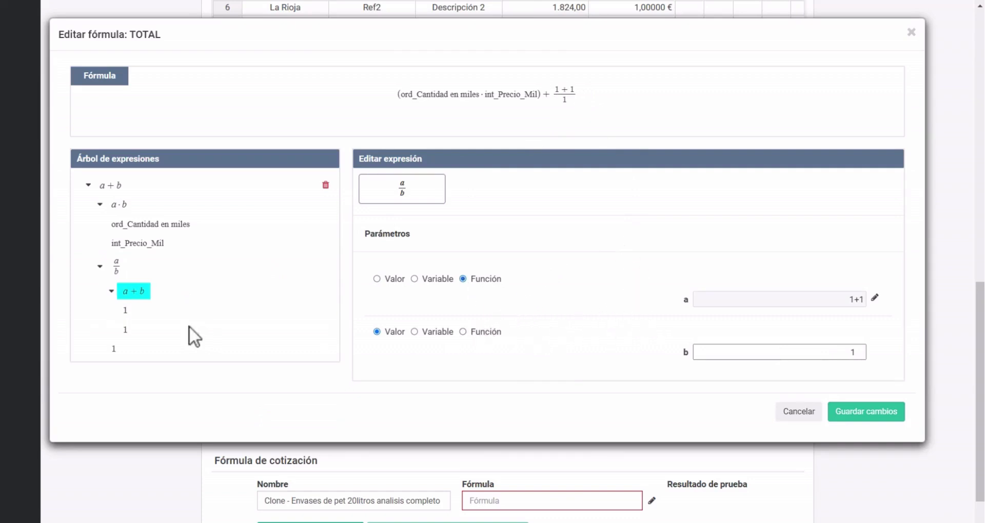
{"action": "left_click", "coordinate": [125, 311]}
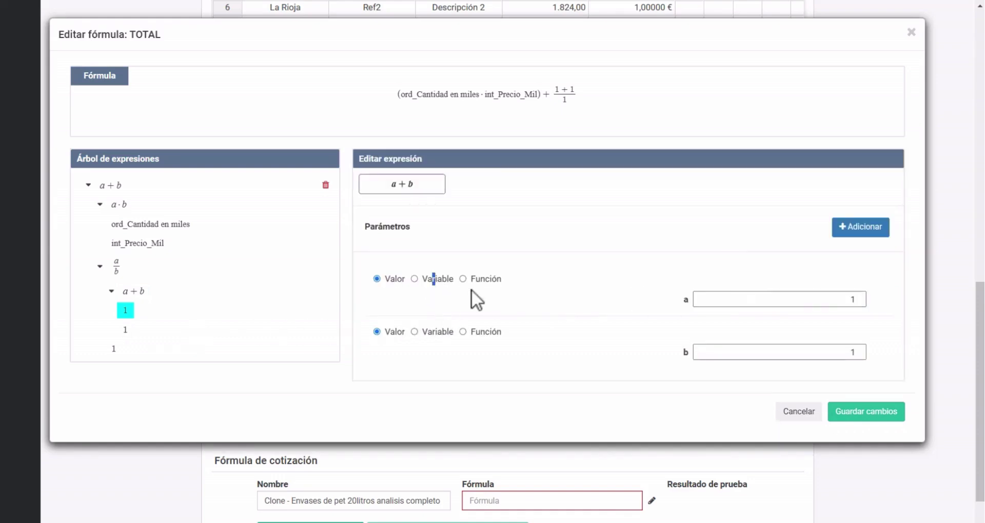
{"action": "left_click", "coordinate": [415, 279]}
{"action": "left_click", "coordinate": [832, 307]}
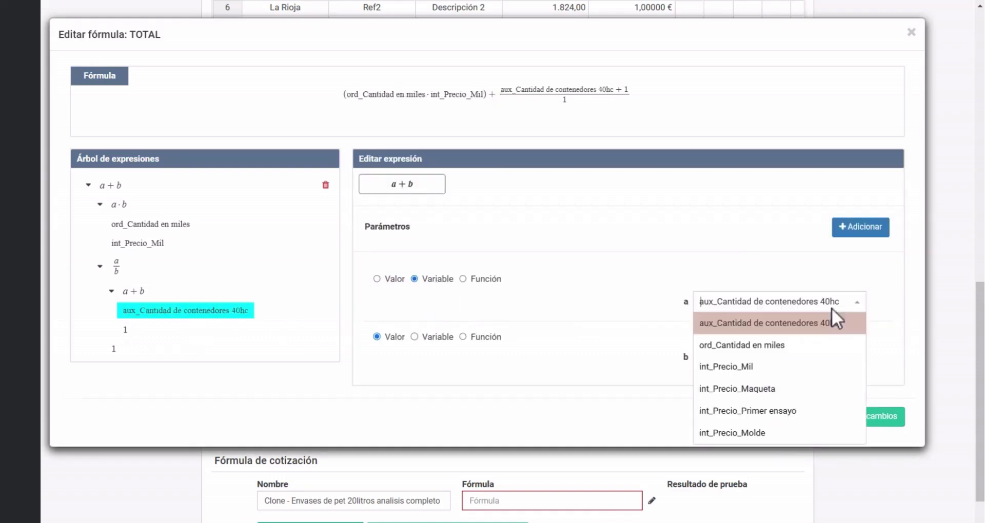
{"action": "left_click", "coordinate": [785, 389]}
{"action": "left_click", "coordinate": [444, 342]}
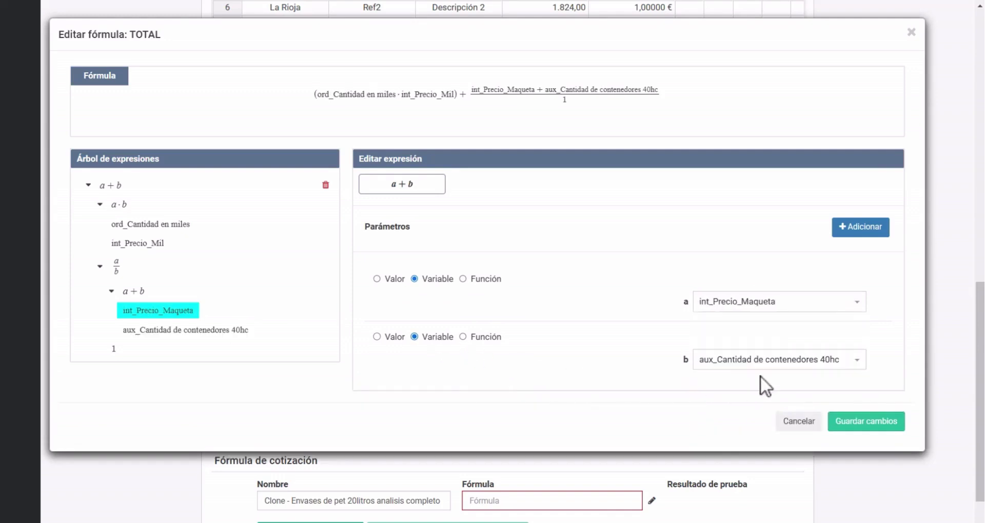
{"action": "left_click", "coordinate": [763, 362]}
{"action": "left_click", "coordinate": [759, 468]}
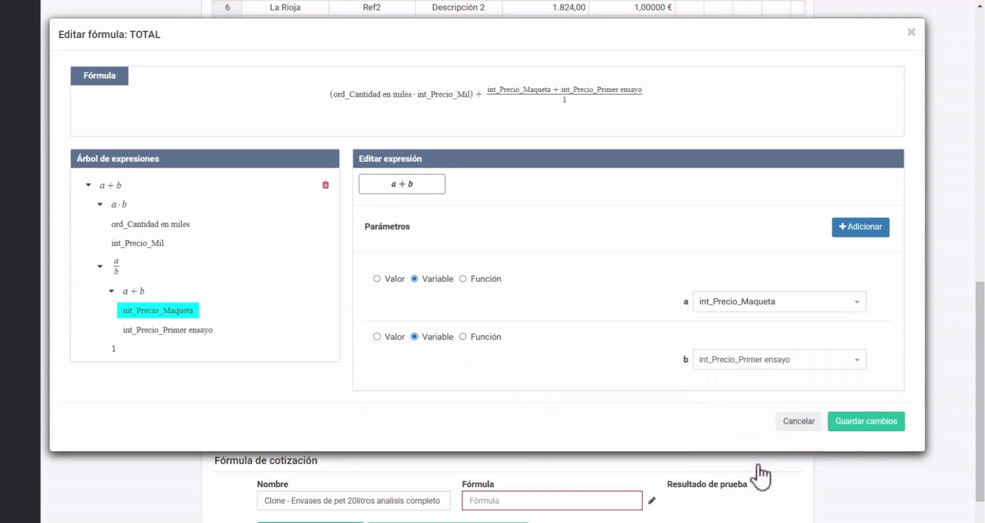
- Add a third term to the numerator's sum and set it to the variable int_Precio_Molde
{"action": "left_click", "coordinate": [850, 231]}
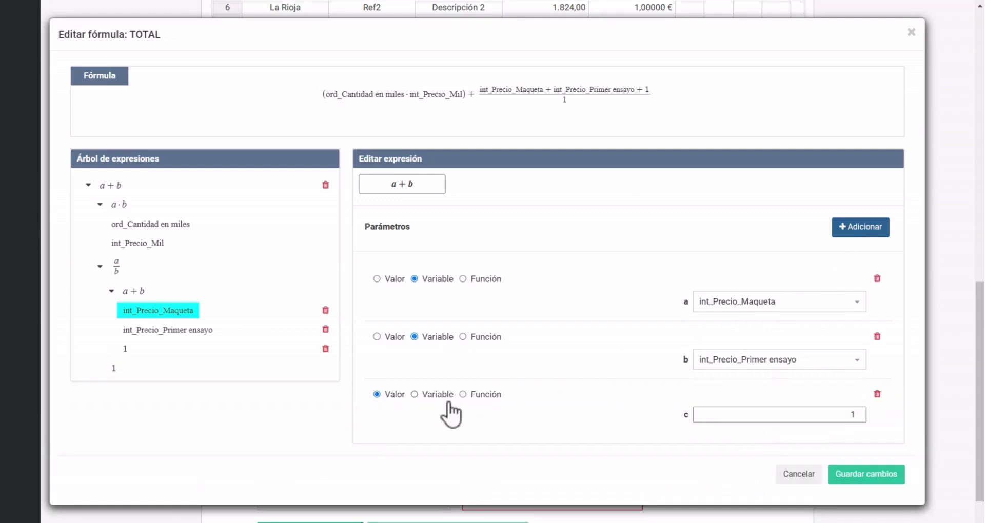
{"action": "left_click", "coordinate": [452, 394]}
{"action": "left_click", "coordinate": [786, 416]}
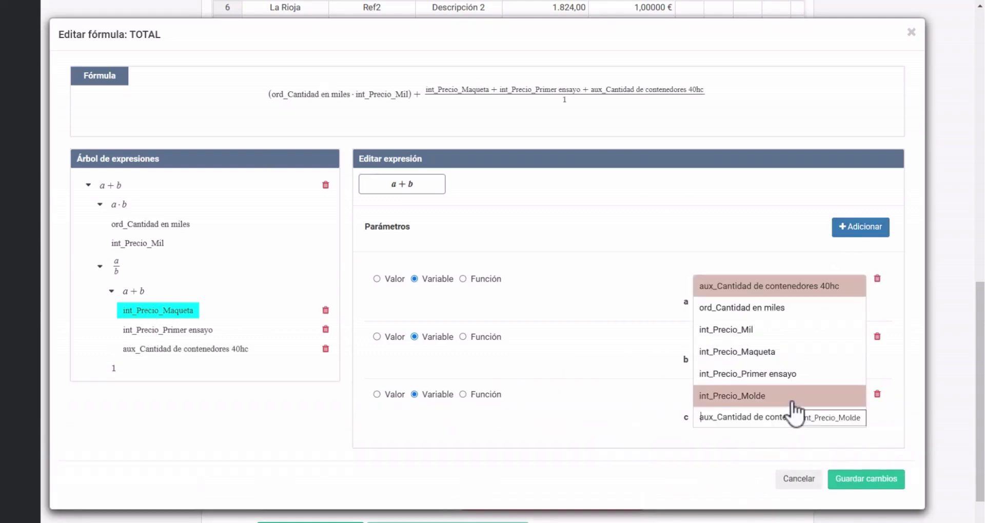
{"action": "left_click", "coordinate": [780, 395]}
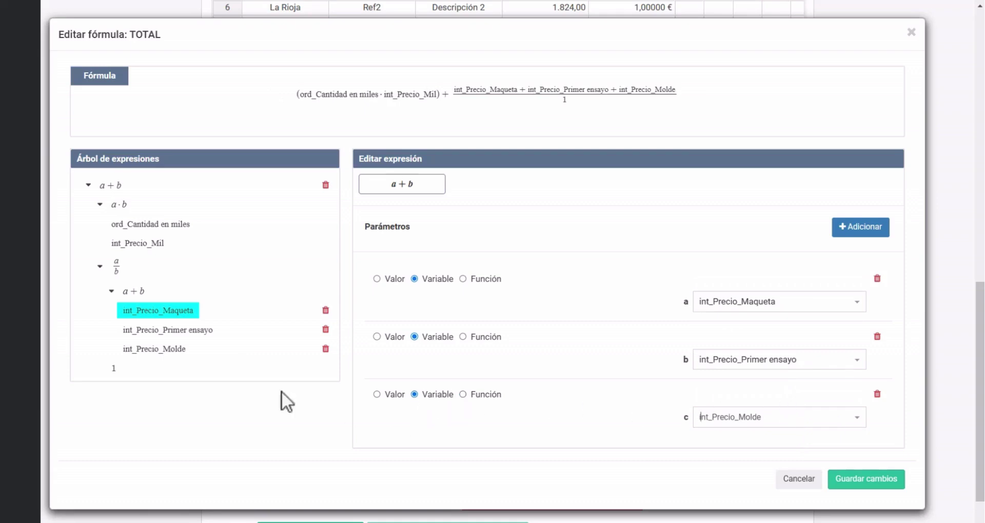
- Enter the division's denominator as a fixed value and save the TOTAL formula
{"action": "left_click", "coordinate": [110, 366]}
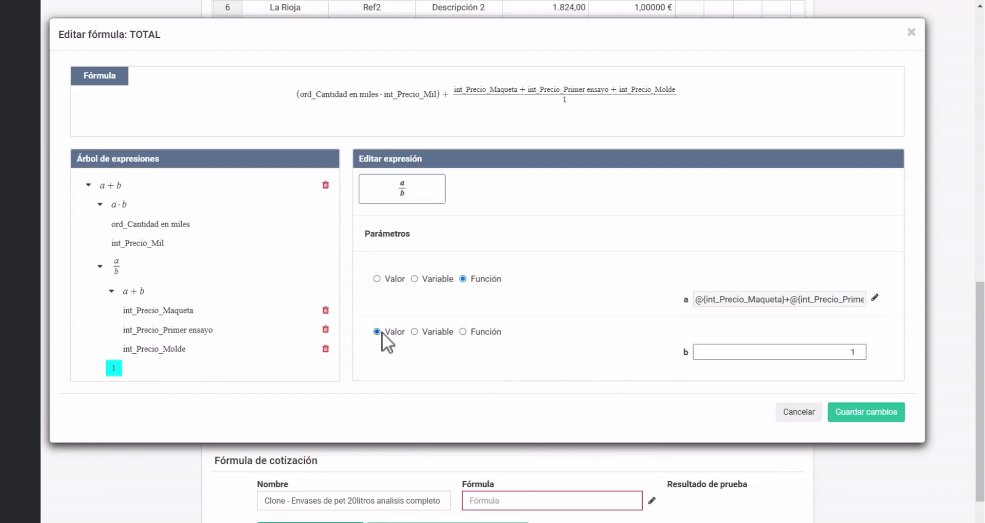
{"action": "left_click", "coordinate": [861, 349]}
{"action": "left_click", "coordinate": [838, 413]}
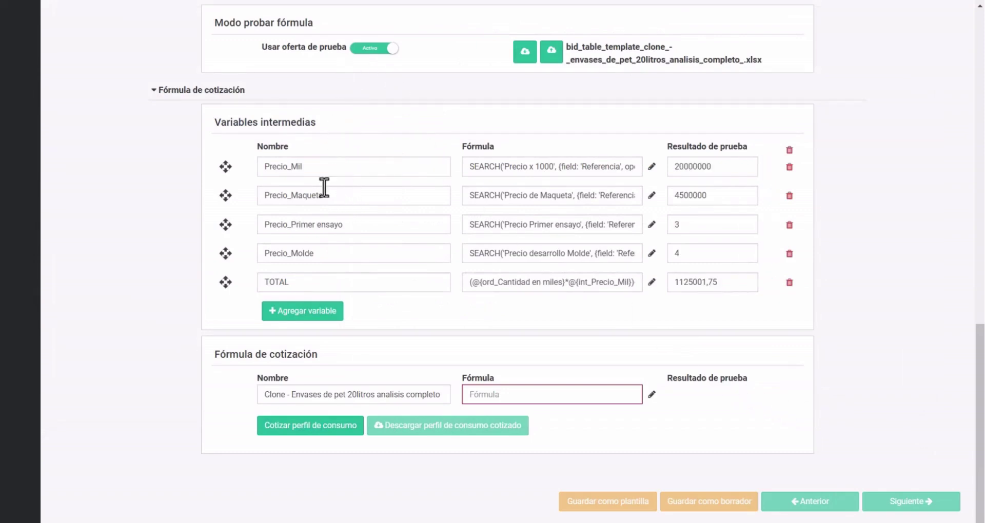
- Add an intermediate variable named FLETE XIANMEN and start its formula with the F(x) function
{"action": "left_click", "coordinate": [287, 311]}
{"action": "left_click", "coordinate": [310, 311]}
{"action": "left_click", "coordinate": [292, 311]}
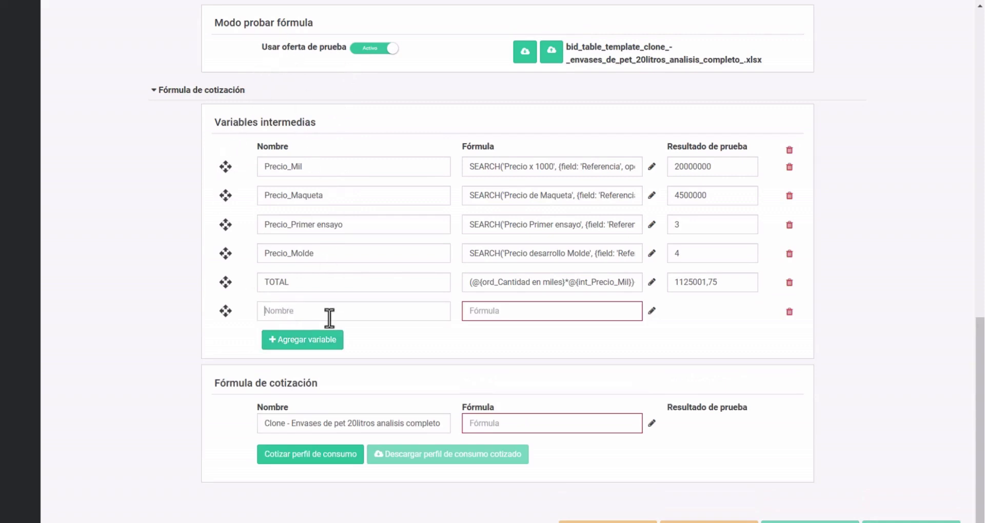
{"action": "type", "text": "FLETE XIANMEN"}
{"action": "left_click", "coordinate": [651, 311]}
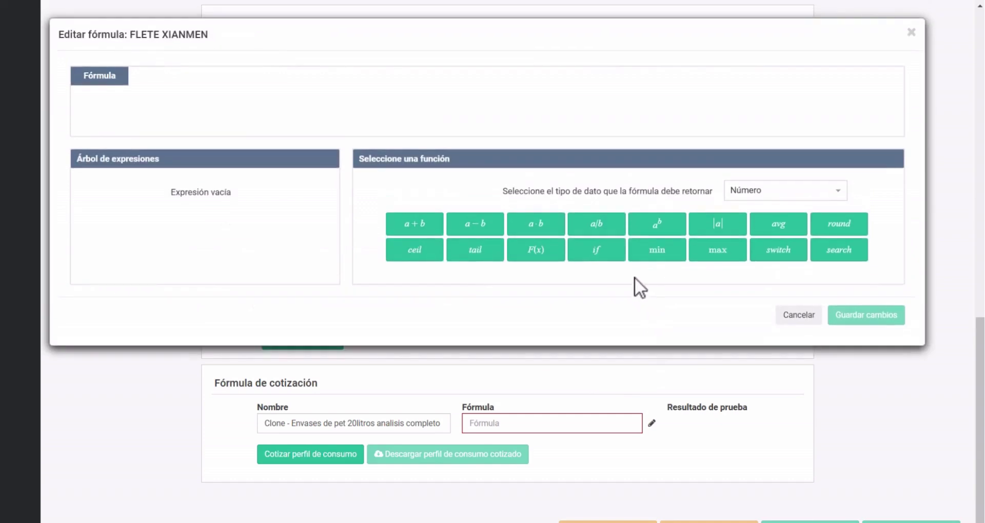
{"action": "left_click", "coordinate": [539, 251]}
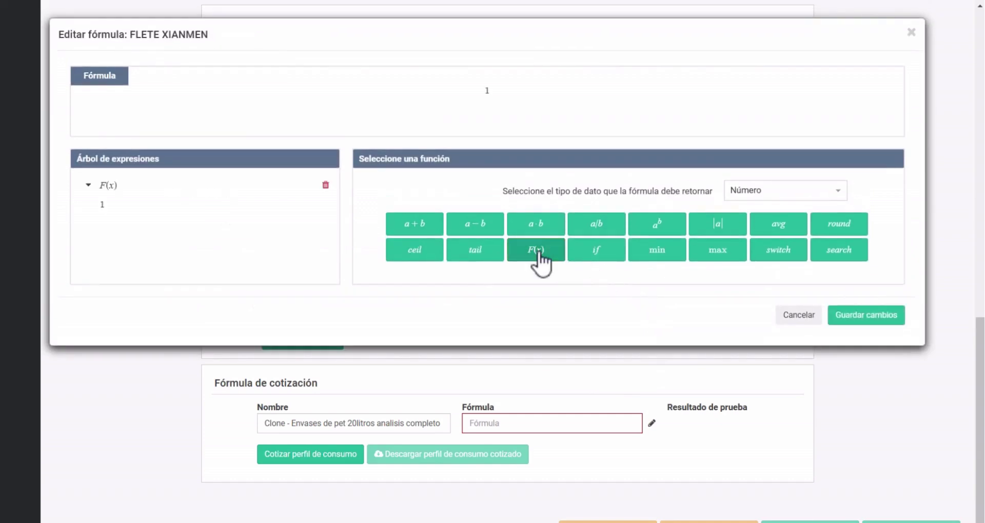
- Set the F(x) value of the FLETE XIANMEN formula to 6562 and save it
{"action": "left_click", "coordinate": [875, 315]}
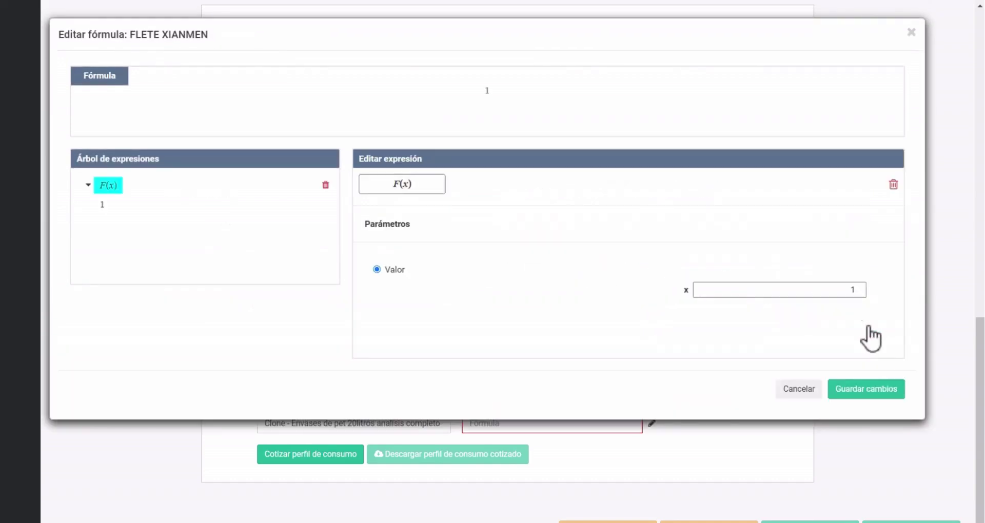
{"action": "left_click", "coordinate": [856, 293]}
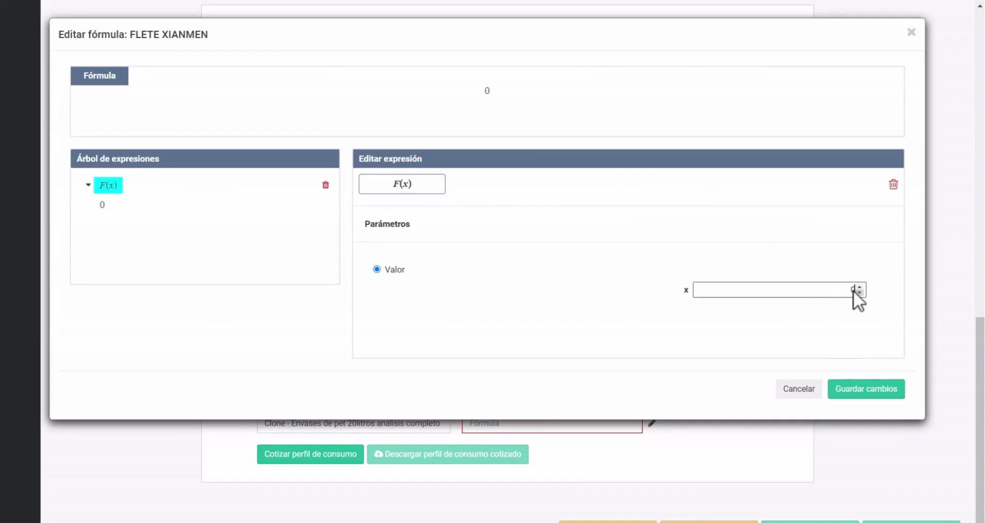
{"action": "key", "text": "BackSpace"}
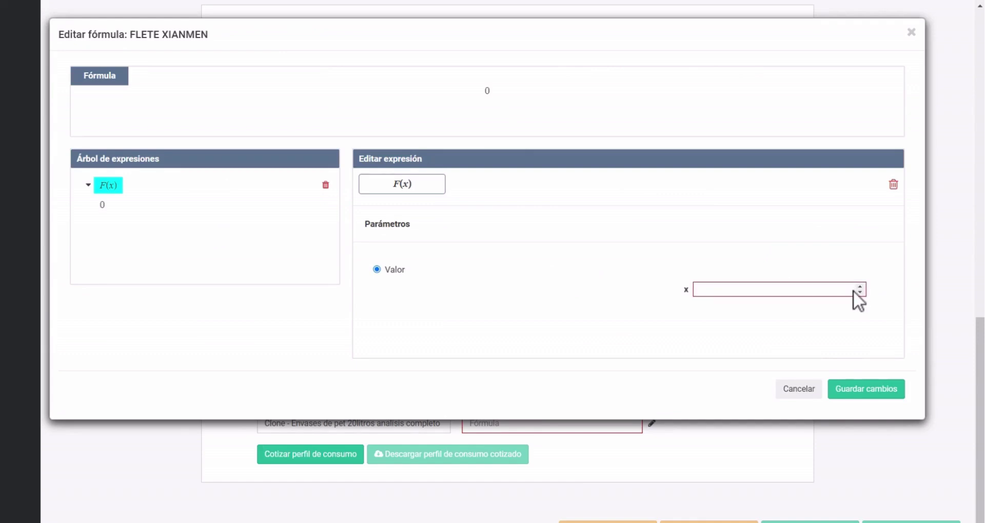
{"action": "type", "text": "65"}
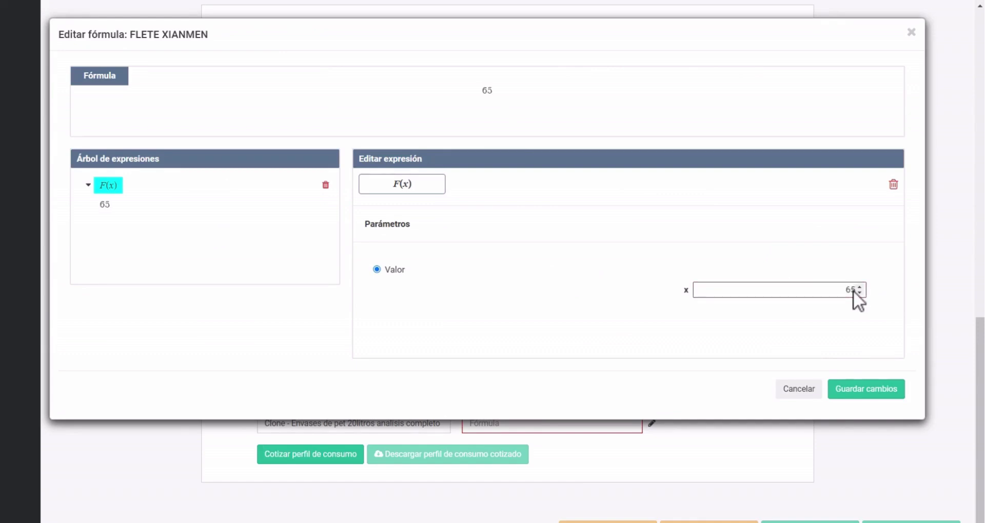
{"action": "type", "text": "62"}
{"action": "left_click", "coordinate": [868, 392]}
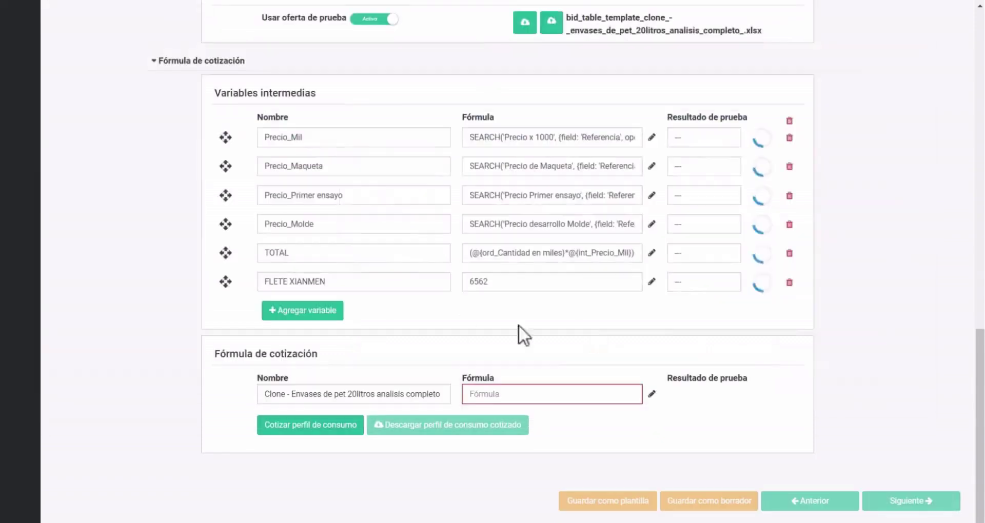
- Add an intermediate variable named FLETE SHENZEN with an F(x) formula of fixed value 6100 and save it
{"action": "left_click", "coordinate": [311, 315]}
{"action": "type", "text": "FLETE"}
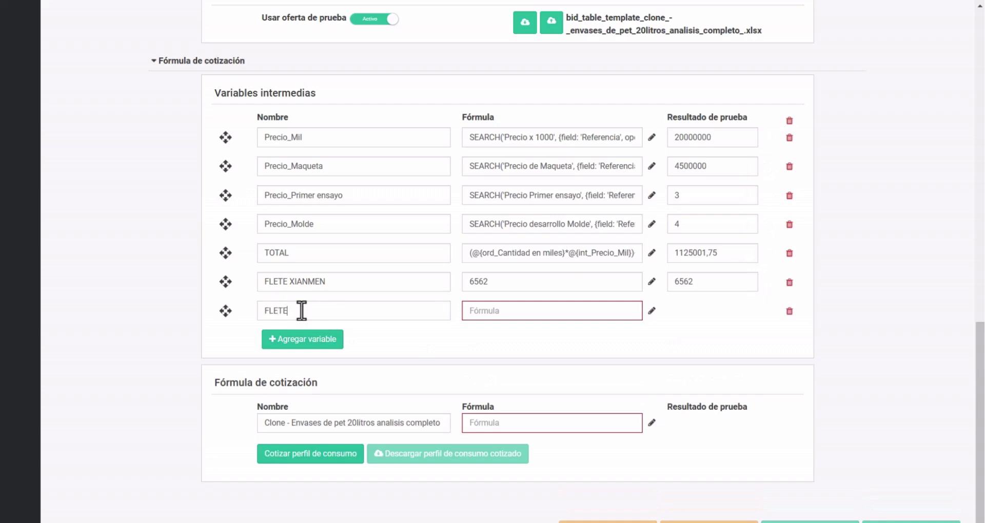
{"action": "type", "text": " SHENZEN"}
{"action": "left_click", "coordinate": [651, 311]}
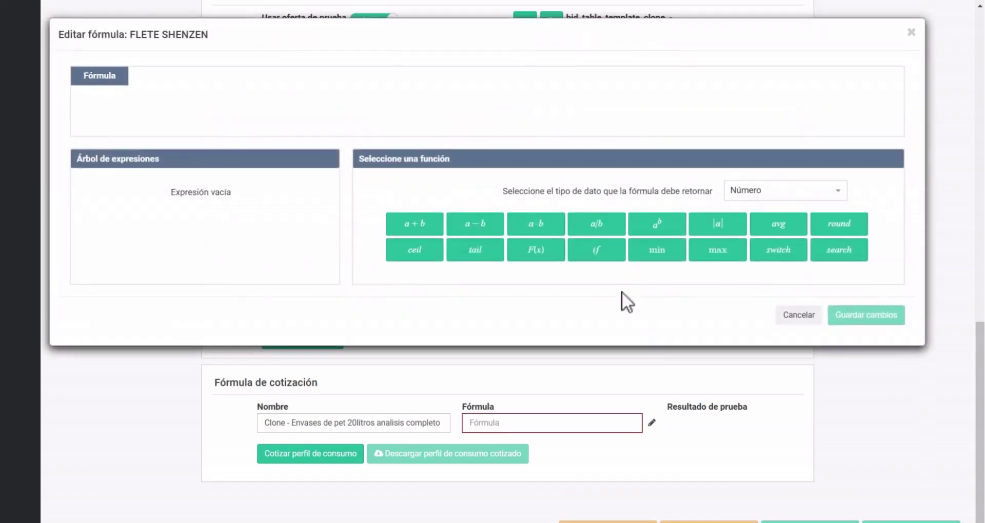
{"action": "left_click", "coordinate": [546, 256]}
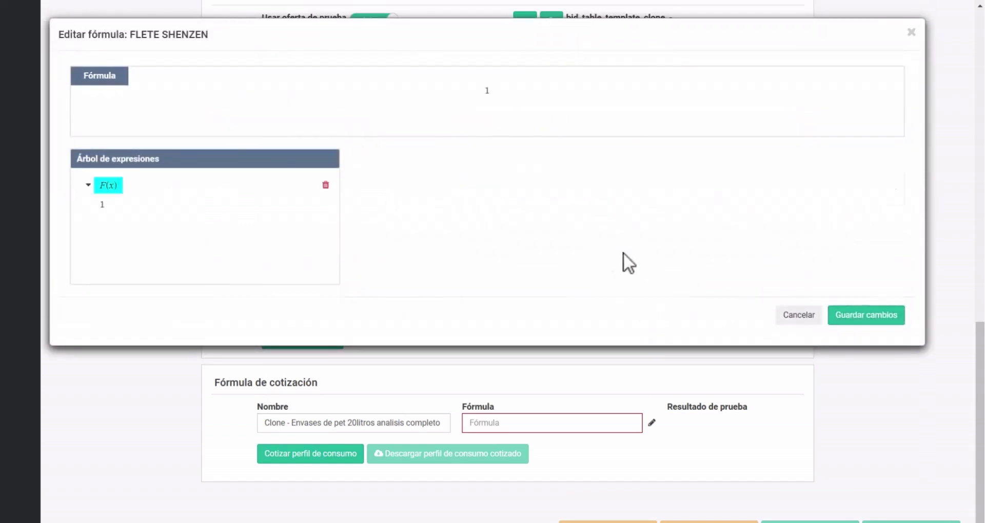
{"action": "left_click", "coordinate": [853, 290]}
{"action": "key", "text": "BackSpace"}
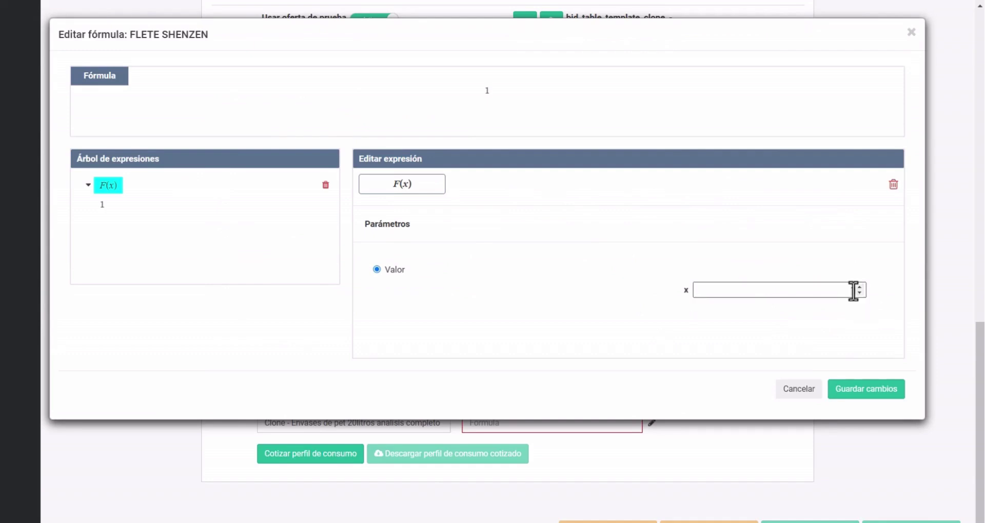
{"action": "type", "text": "6100"}
{"action": "left_click", "coordinate": [844, 391]}
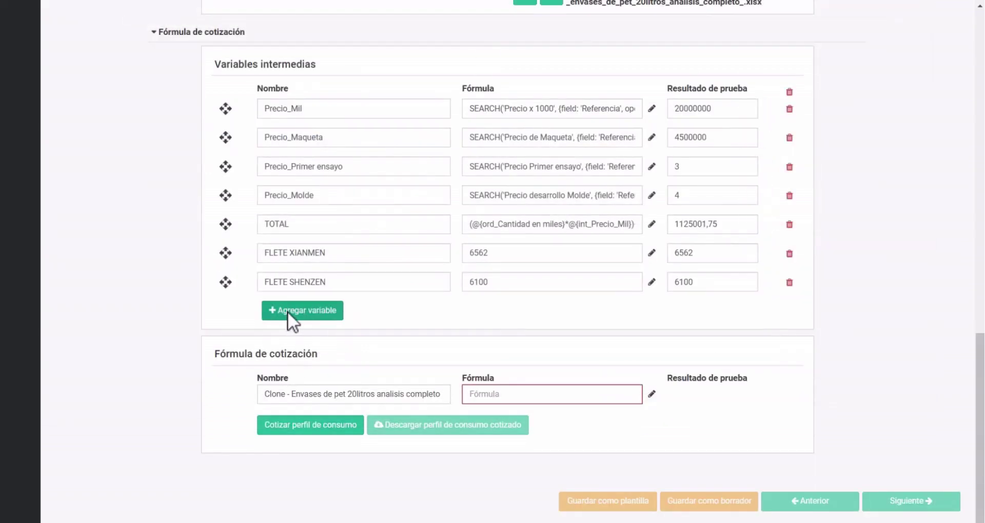
- Add an intermediate variable named FLETE SAIGON with an F(x) formula of fixed value 6500 and save it
{"action": "left_click", "coordinate": [287, 310]}
{"action": "left_click", "coordinate": [288, 312]}
{"action": "type", "text": "FLETE"}
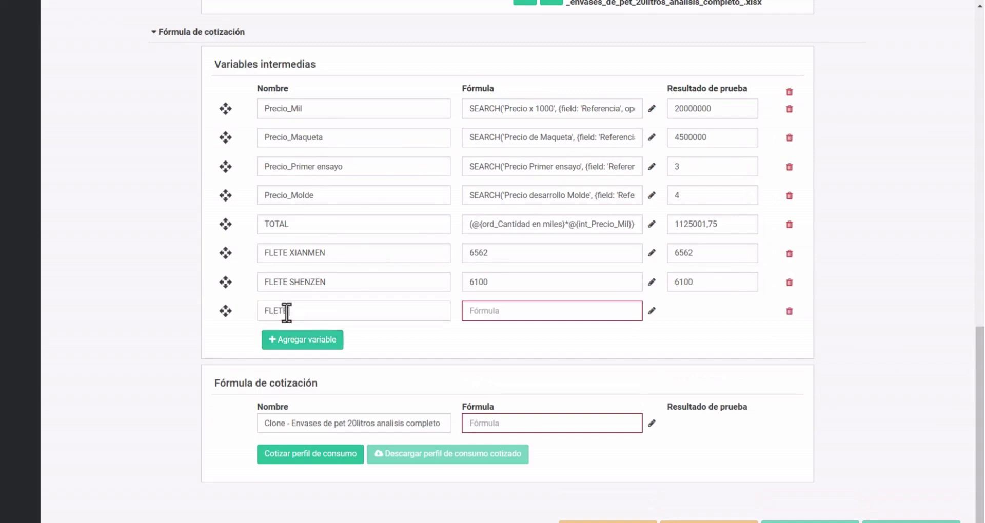
{"action": "type", "text": " SAIGON"}
{"action": "left_click", "coordinate": [652, 311]}
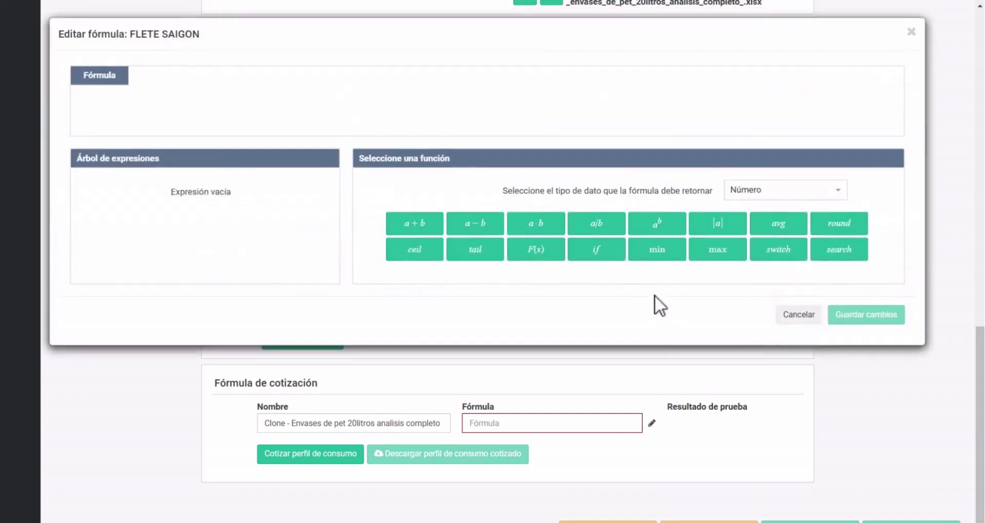
{"action": "left_click", "coordinate": [554, 260]}
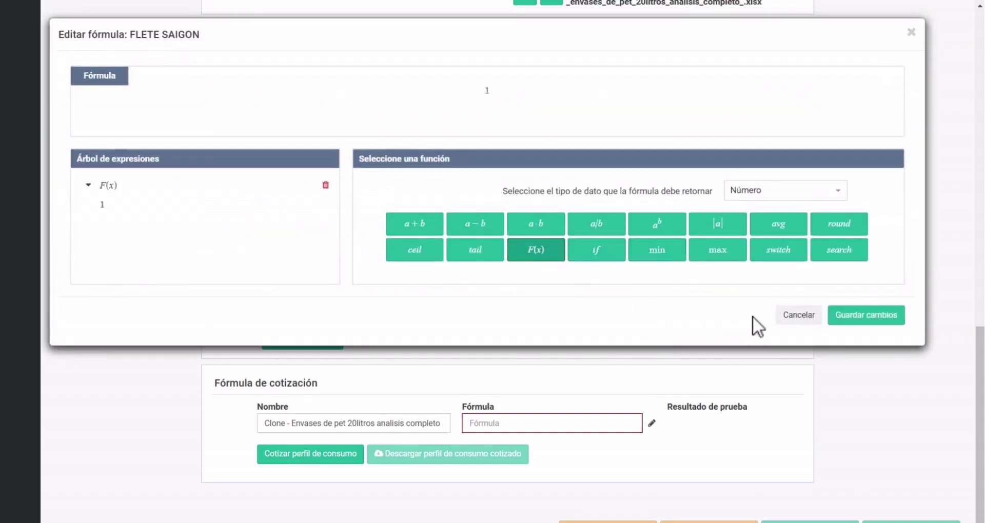
{"action": "left_click", "coordinate": [872, 319]}
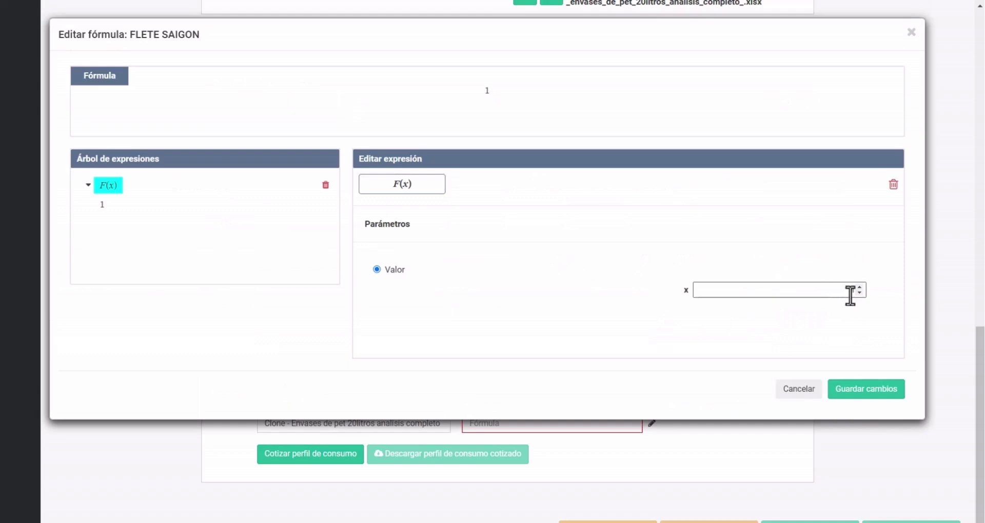
{"action": "left_click", "coordinate": [853, 291]}
{"action": "key", "text": "BackSpace"}
{"action": "type", "text": "6500"}
{"action": "left_click", "coordinate": [867, 395]}
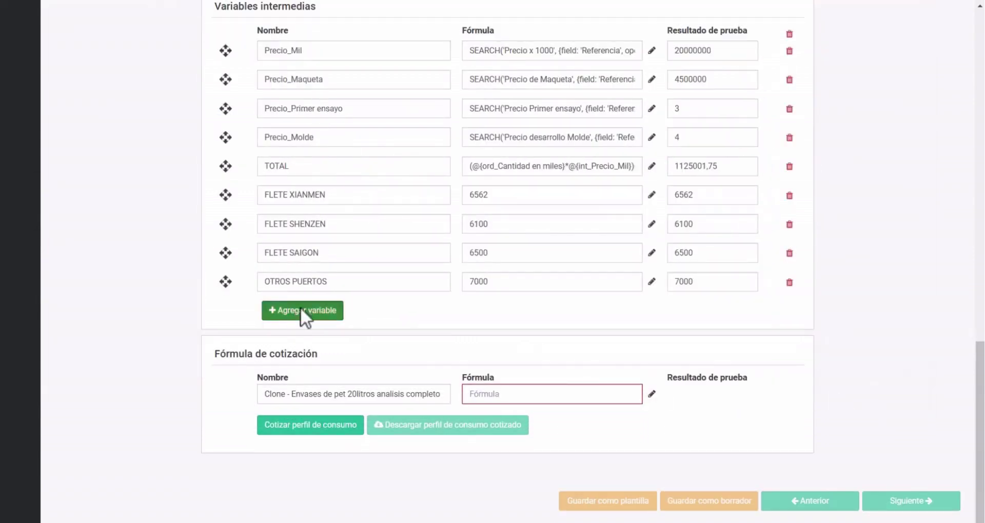
- Add an intermediate variable named FLETE and start its formula with an if function whose condition is a function
{"action": "left_click", "coordinate": [304, 310]}
{"action": "type", "text": "FLETE"}
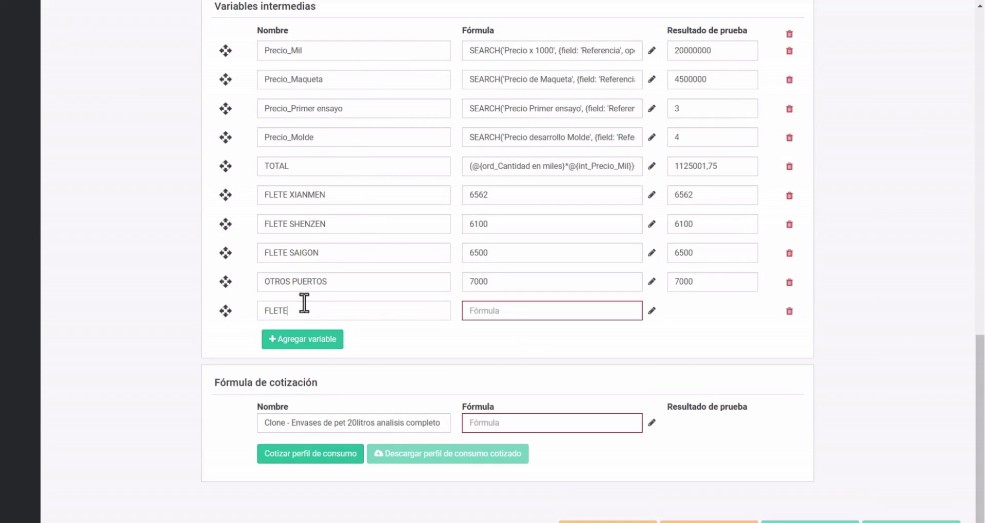
{"action": "left_click", "coordinate": [652, 312]}
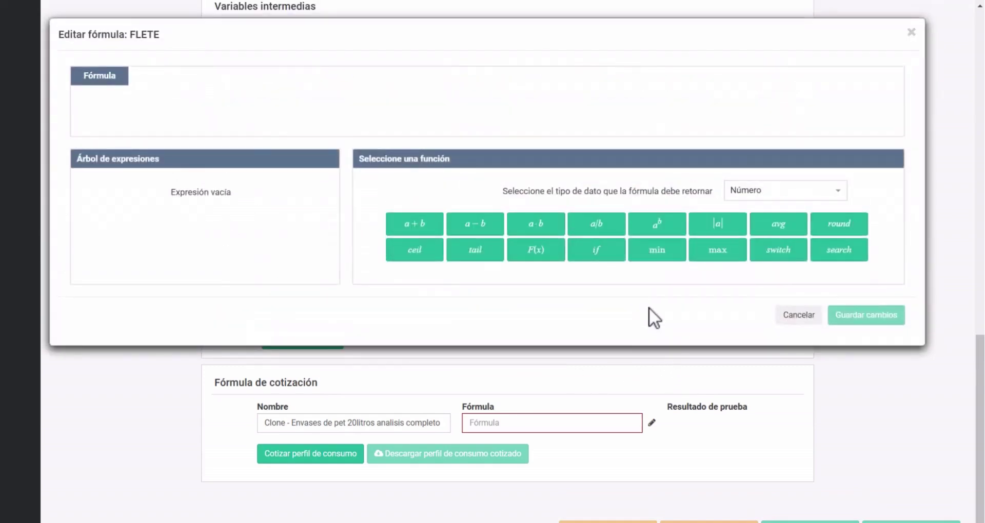
{"action": "left_click", "coordinate": [603, 255]}
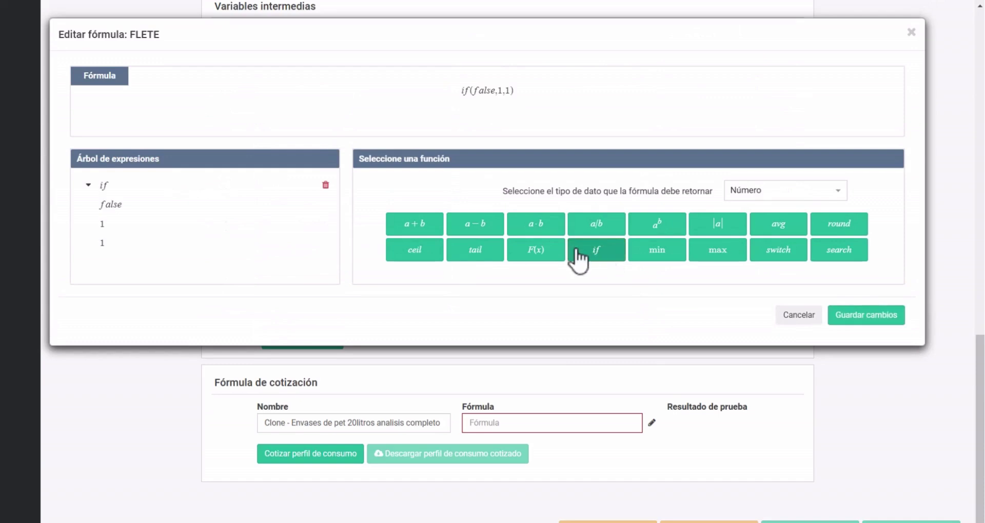
{"action": "left_click", "coordinate": [118, 209]}
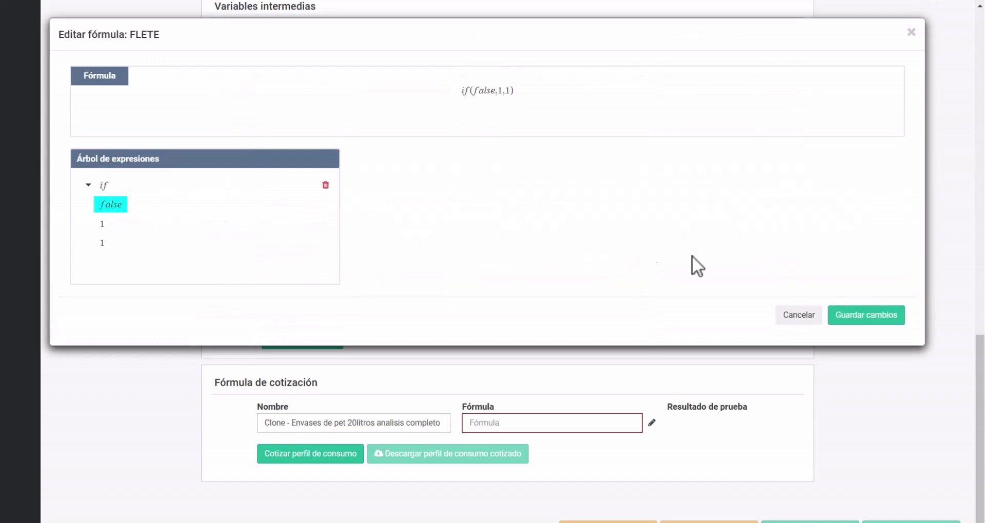
{"action": "left_click", "coordinate": [433, 271]}
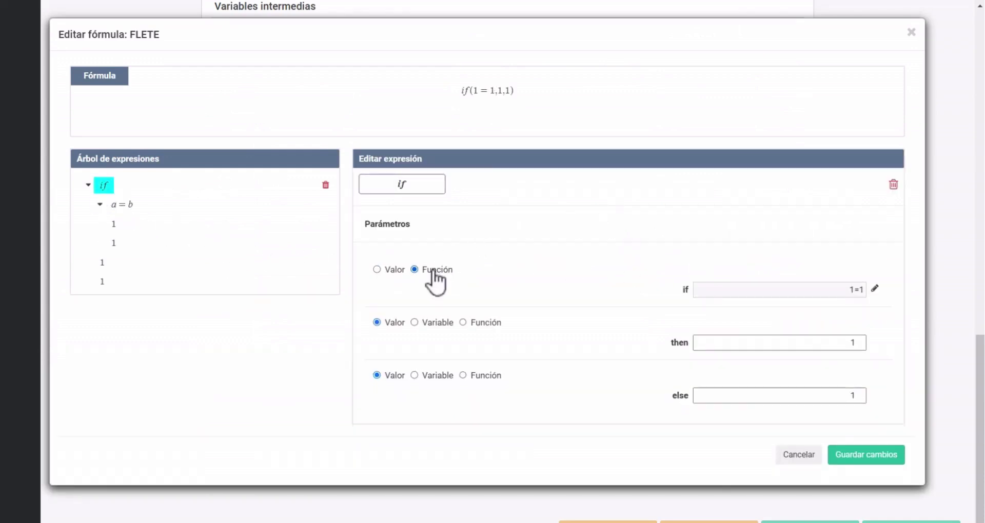
- Make the if condition a text comparison of the variable aux_Tipo de oferta with the value DDP
{"action": "left_click", "coordinate": [117, 225]}
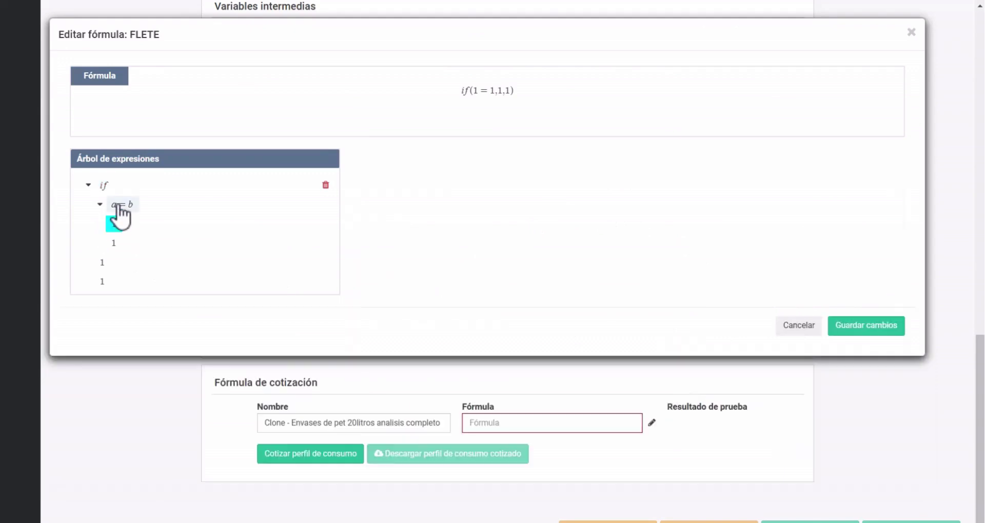
{"action": "left_click", "coordinate": [118, 206]}
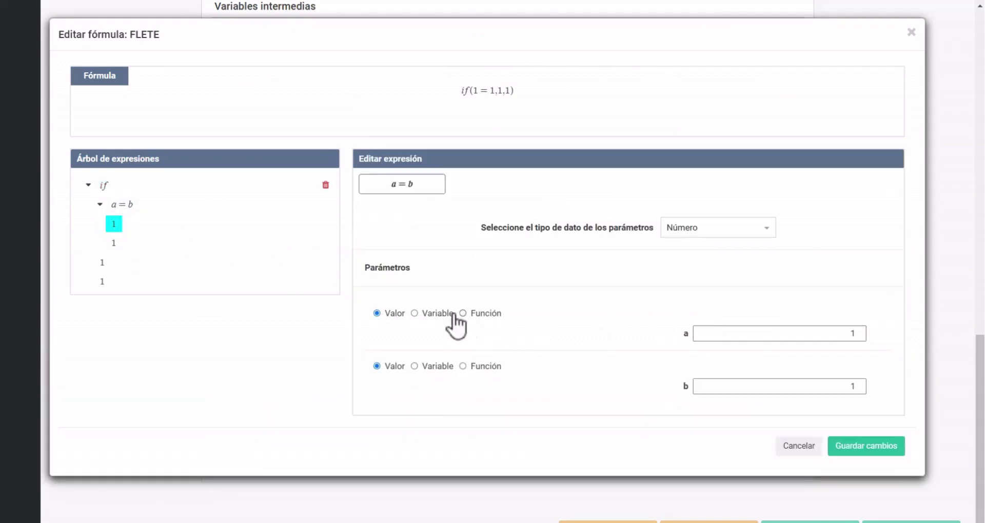
{"action": "left_click", "coordinate": [711, 226]}
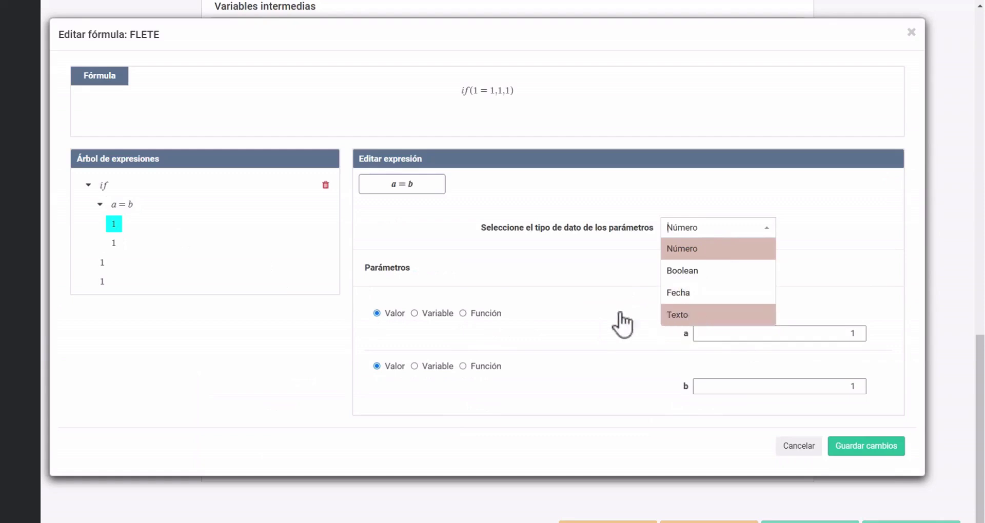
{"action": "left_click", "coordinate": [667, 315]}
{"action": "left_click", "coordinate": [415, 313]}
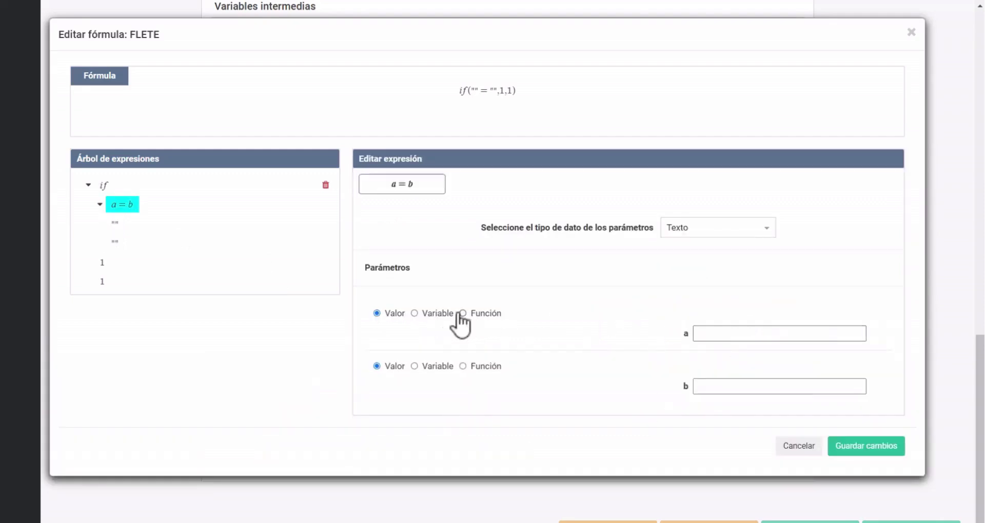
{"action": "left_click", "coordinate": [444, 314]}
{"action": "left_click", "coordinate": [774, 336]}
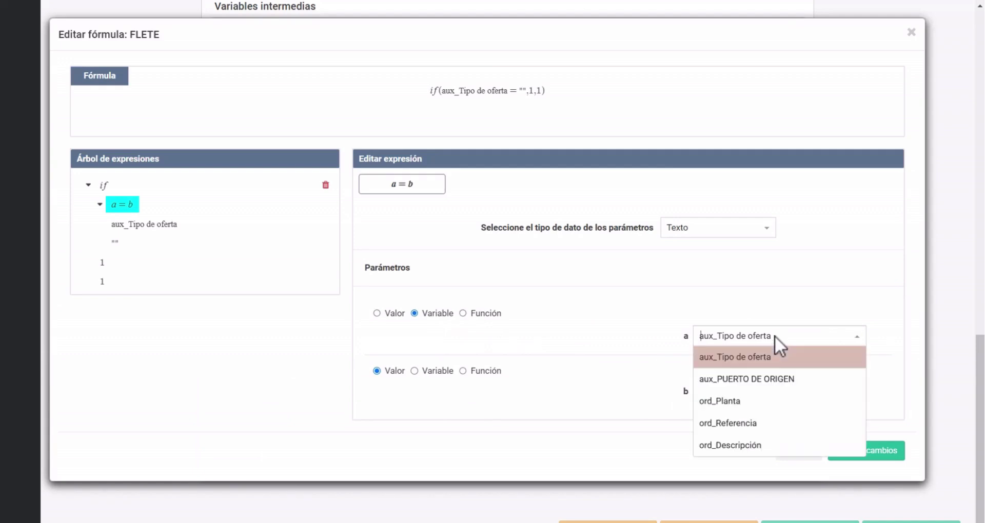
{"action": "left_click", "coordinate": [776, 365]}
{"action": "left_click", "coordinate": [720, 393]}
{"action": "type", "text": "DDP"}
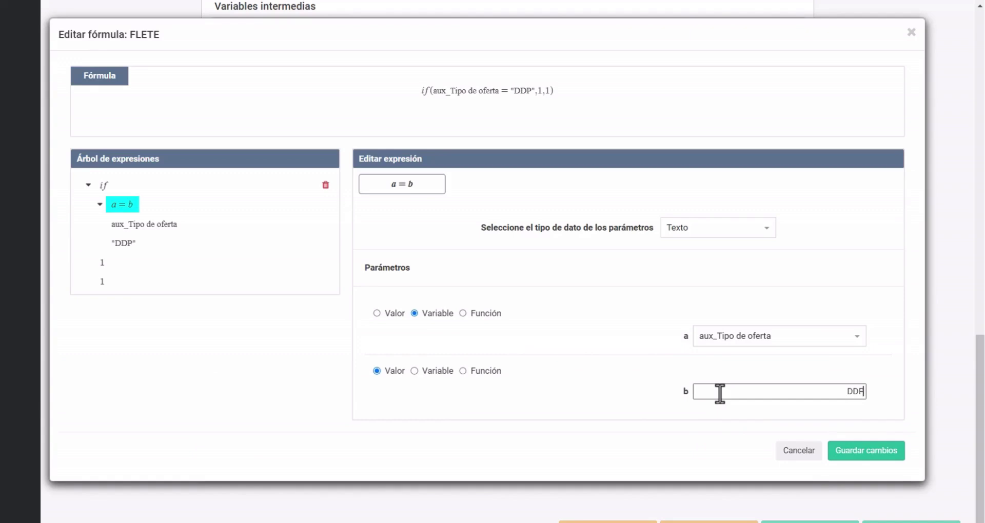
- Set the if function's then value to 0 and make its else branch a switch function
{"action": "left_click", "coordinate": [102, 262]}
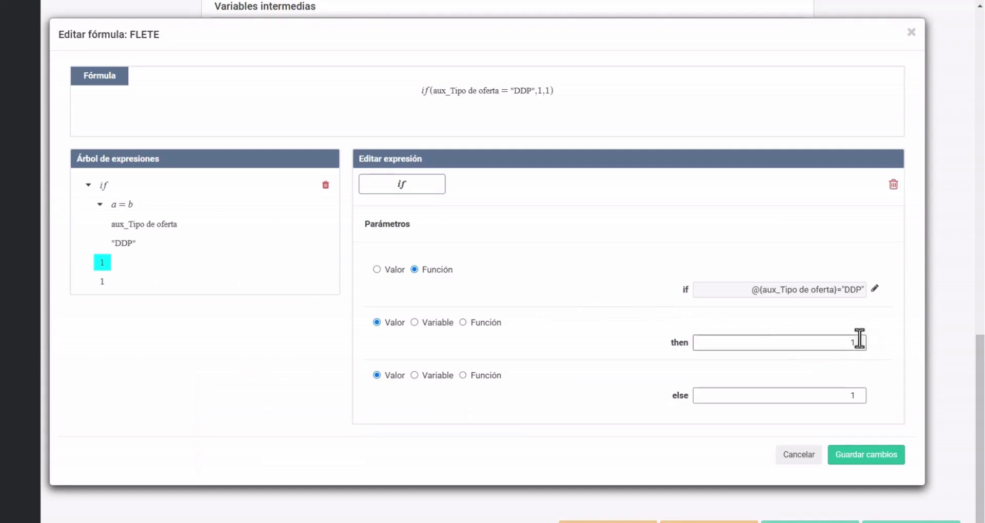
{"action": "left_click", "coordinate": [860, 346]}
{"action": "left_click", "coordinate": [464, 376]}
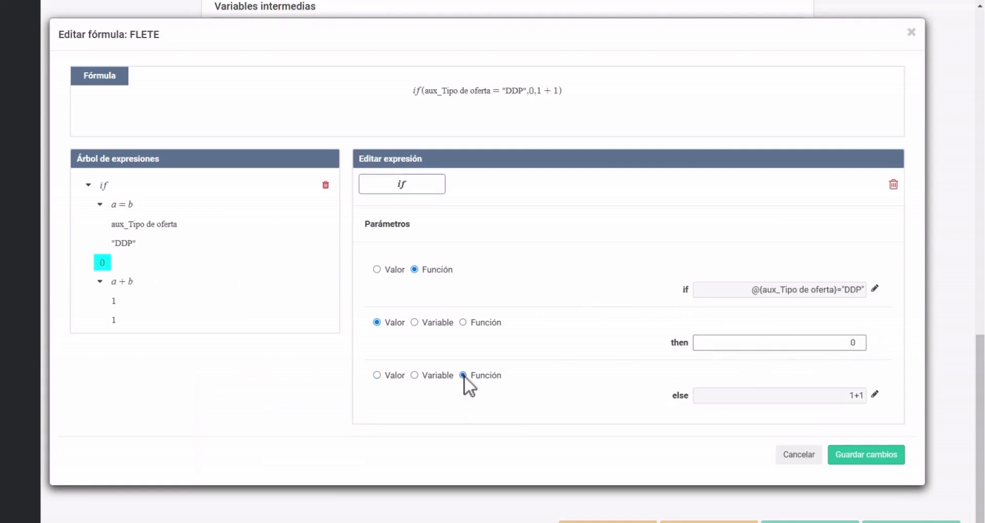
{"action": "left_click", "coordinate": [875, 394]}
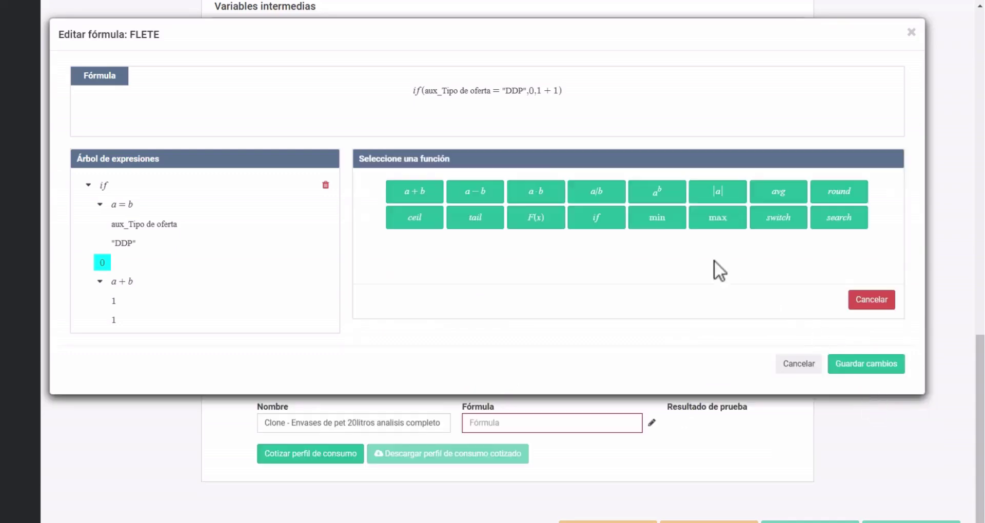
{"action": "left_click", "coordinate": [788, 220]}
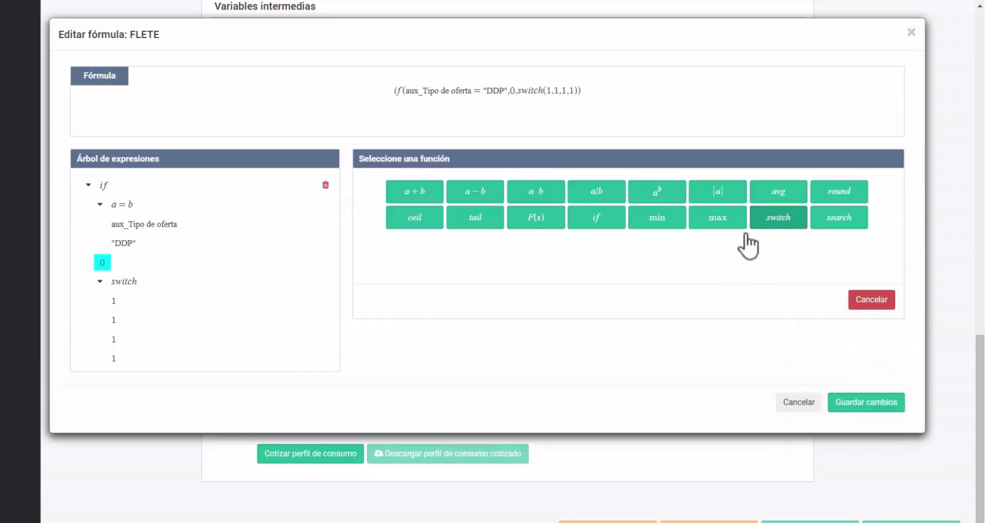
- Set the switch function's parameter type to Texto and its switch input to the variable aux_PUERTO DE ORIGEN
{"action": "left_click", "coordinate": [115, 281]}
{"action": "left_click", "coordinate": [113, 301]}
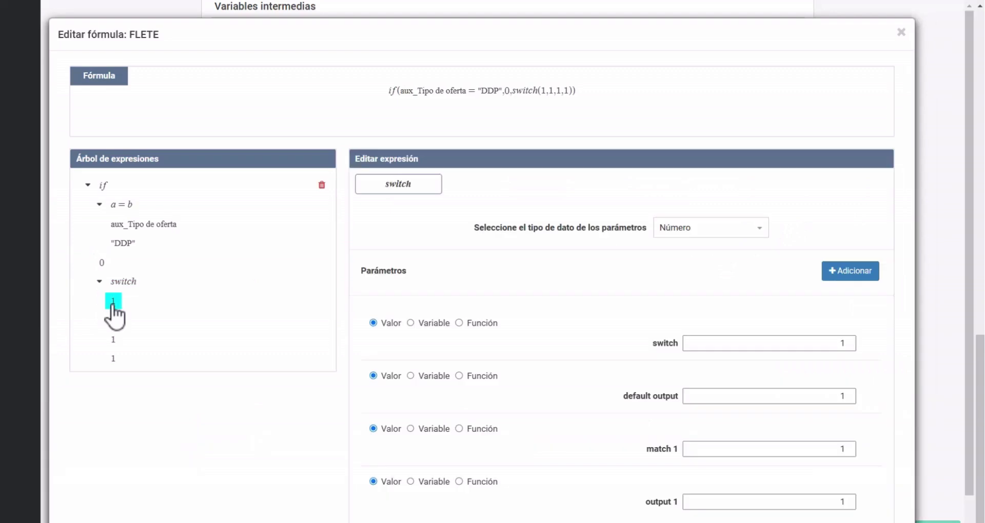
{"action": "left_click", "coordinate": [673, 229]}
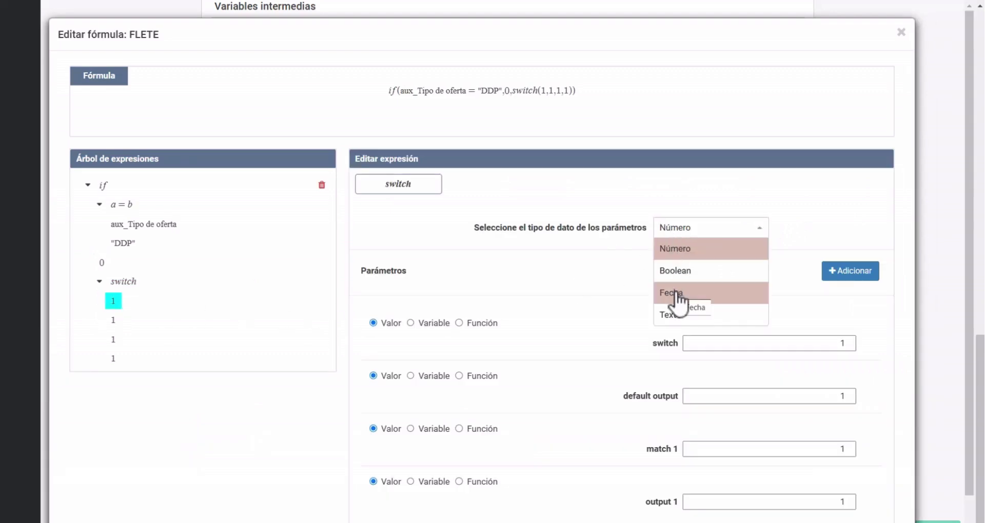
{"action": "left_click", "coordinate": [670, 315]}
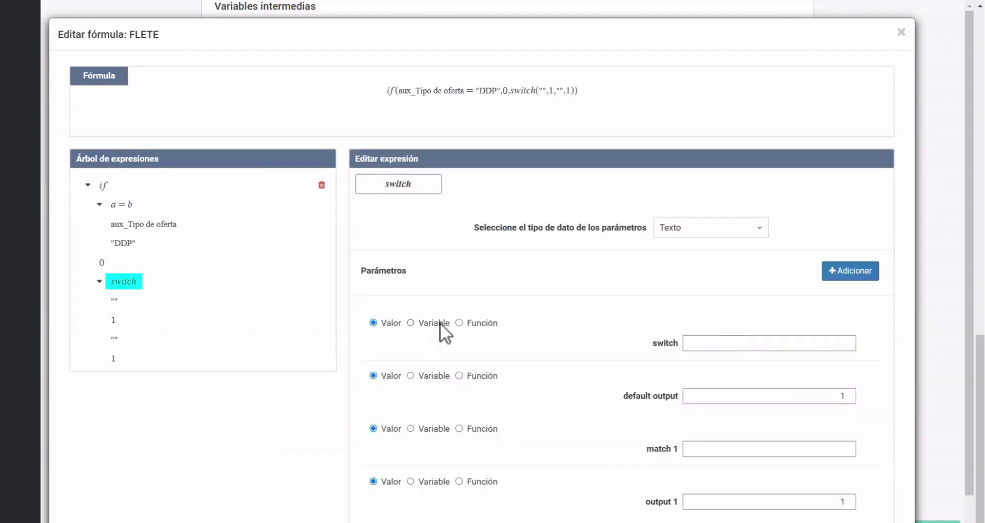
{"action": "left_click", "coordinate": [435, 324]}
{"action": "left_click", "coordinate": [793, 347]}
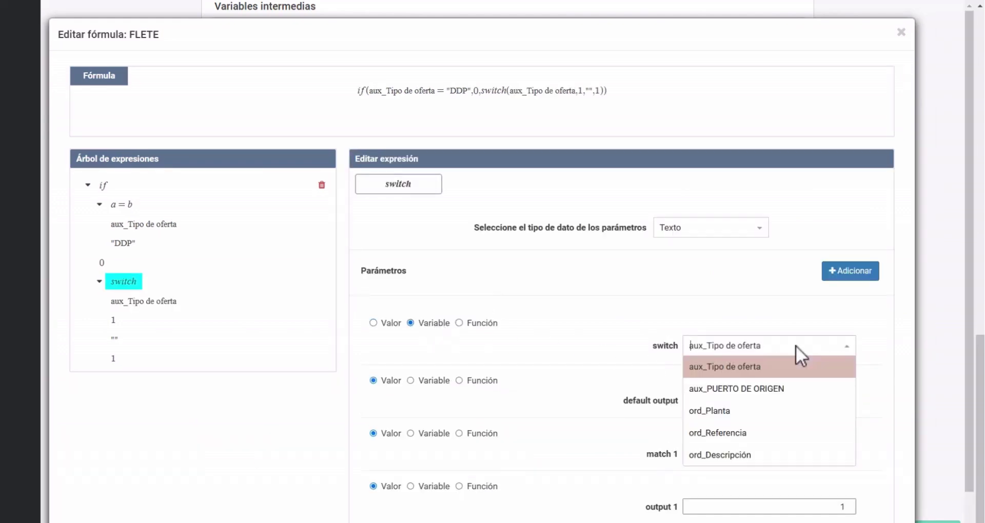
{"action": "left_click", "coordinate": [758, 390]}
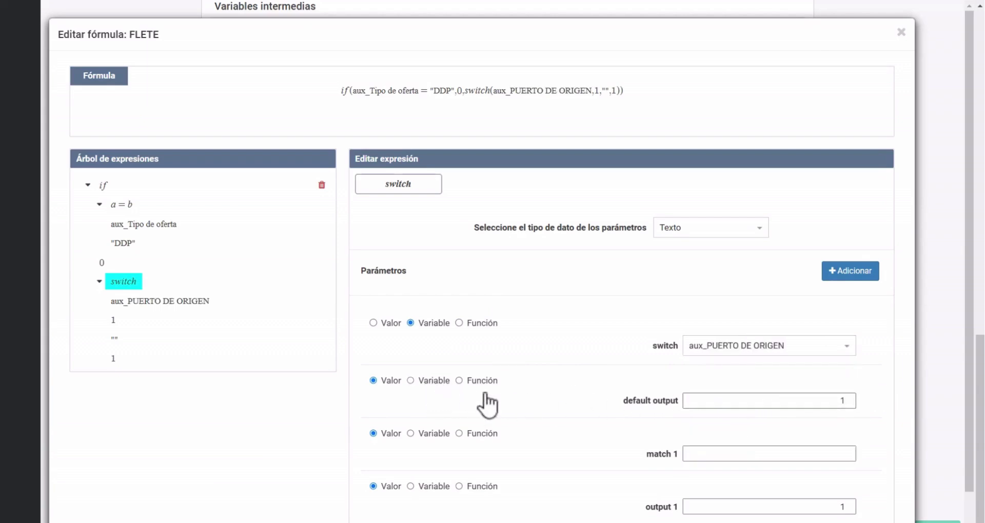
- Set the switch function's default output to the variable int_OTROS PUERTOS
{"action": "left_click", "coordinate": [410, 380]}
{"action": "left_click", "coordinate": [779, 410]}
{"action": "left_click_drag", "start_coordinate": [852, 449], "coordinate": [844, 490]}
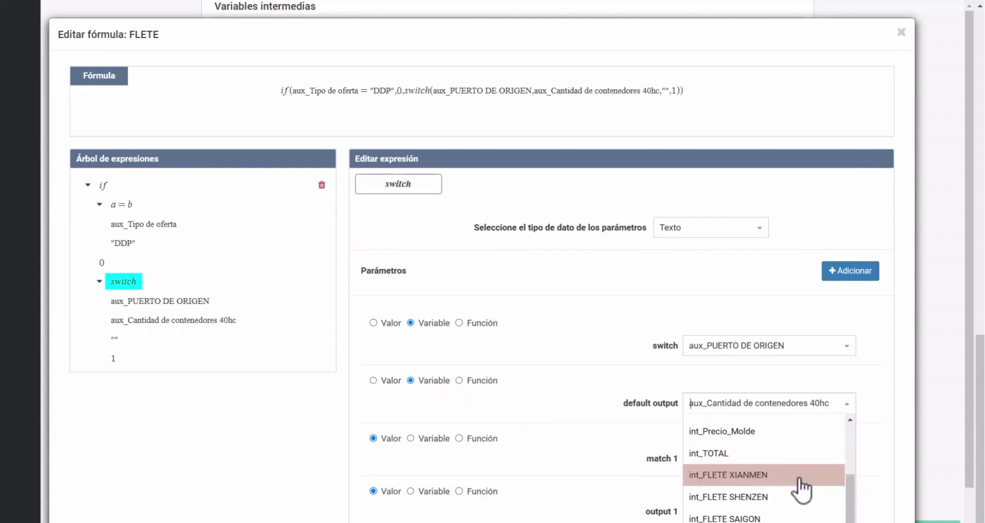
{"action": "scroll", "coordinate": [802, 490], "scroll_direction": "down", "scroll_amount": 1}
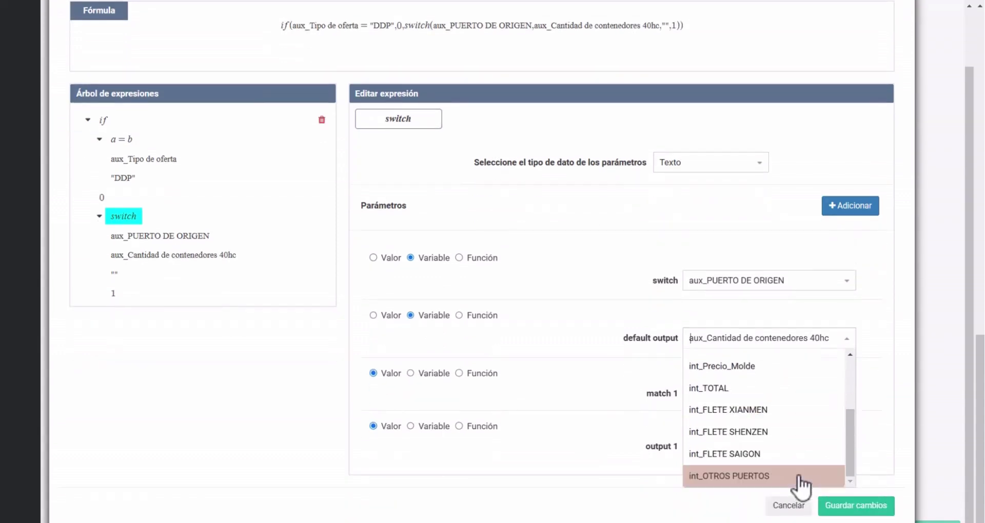
{"action": "left_click", "coordinate": [800, 477]}
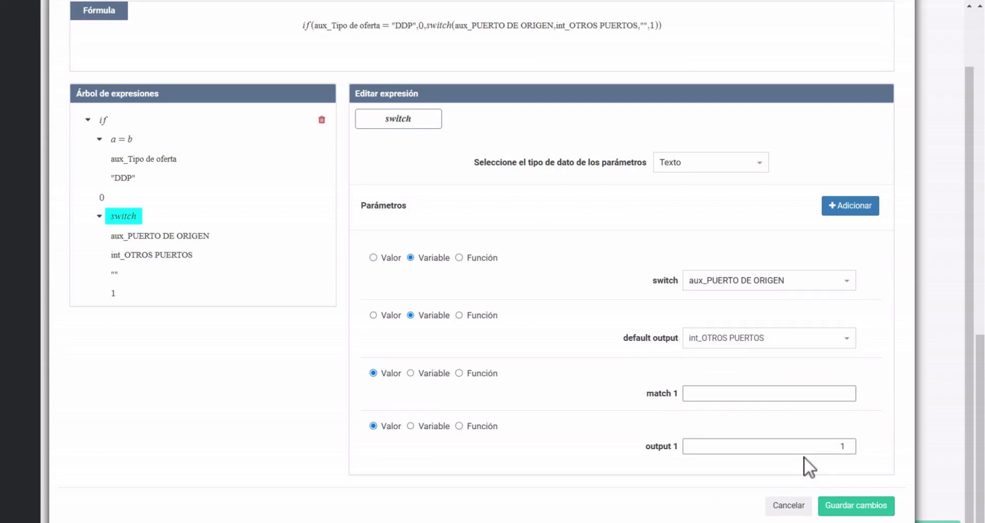
- Define the switch's first case with match value XIANMEN and the variable int_FLETE XIANMEN as its output
{"action": "left_click", "coordinate": [752, 396]}
{"action": "type", "text": "XIANMEN"}
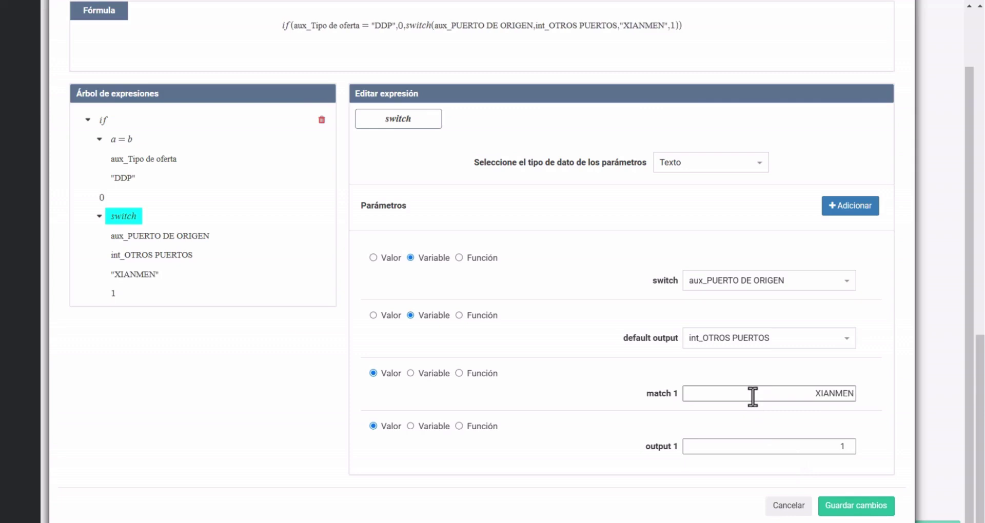
{"action": "left_click", "coordinate": [440, 428]}
{"action": "left_click", "coordinate": [765, 446]}
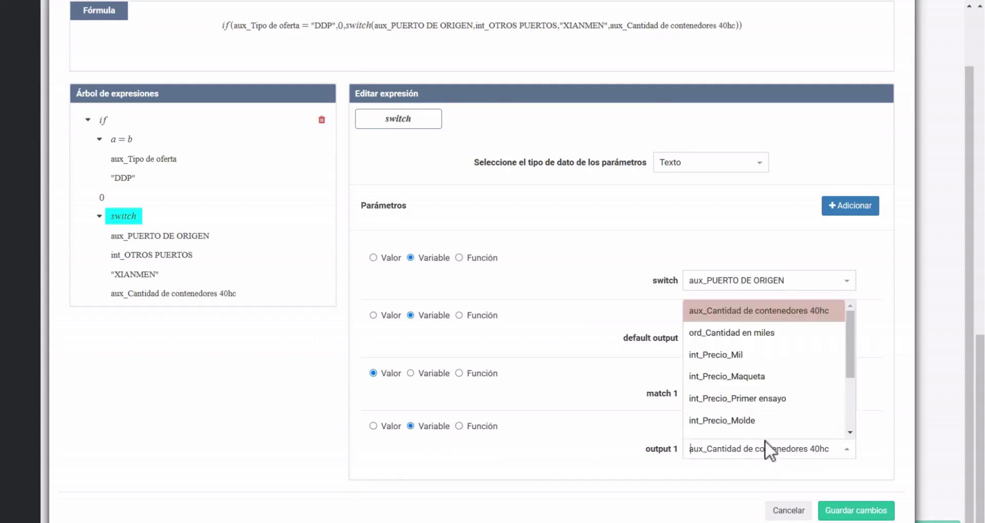
{"action": "left_click_drag", "start_coordinate": [849, 346], "coordinate": [826, 390]}
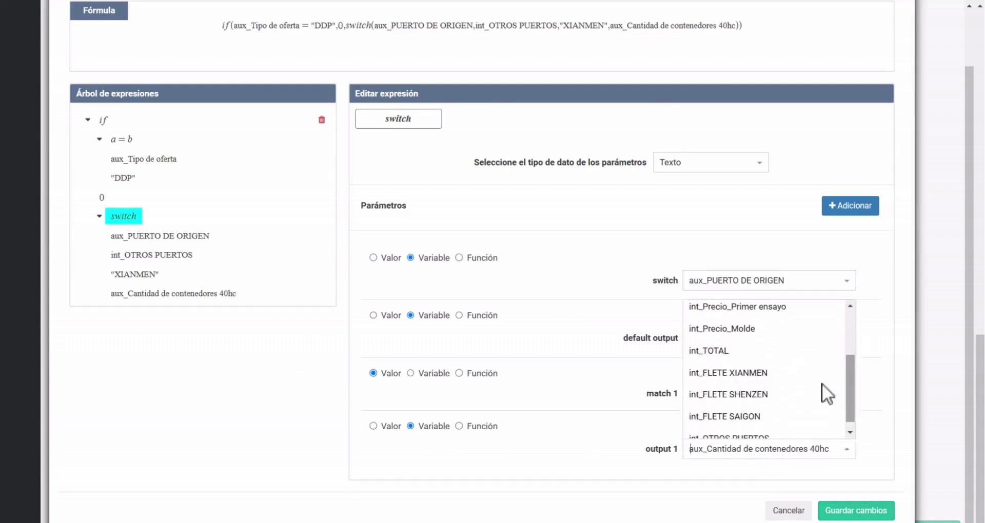
{"action": "left_click", "coordinate": [786, 386]}
{"action": "left_click", "coordinate": [761, 396]}
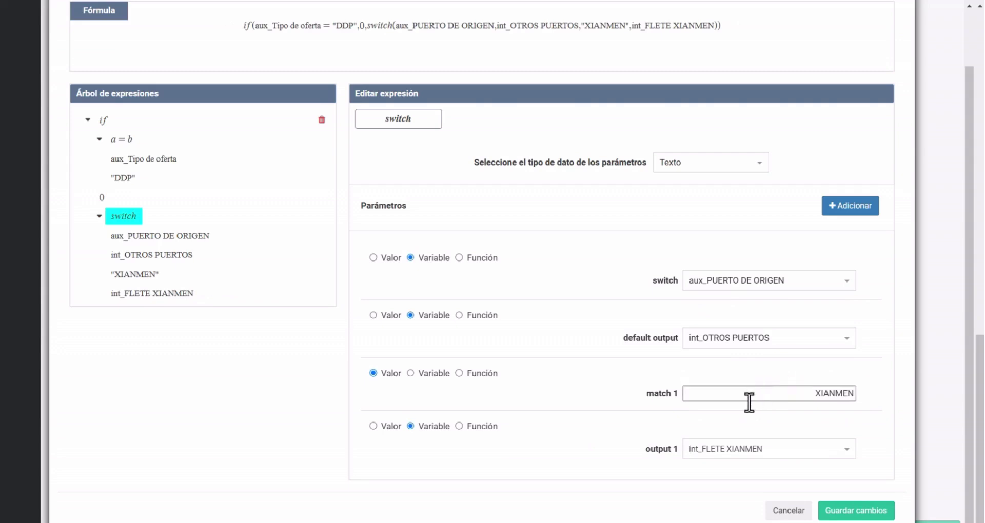
- Add a second switch case with match value SHENZEN and the variable int_FLETE SHENZEN as its output
{"action": "scroll", "coordinate": [582, 410], "scroll_direction": "down", "scroll_amount": 1}
{"action": "left_click", "coordinate": [839, 200]}
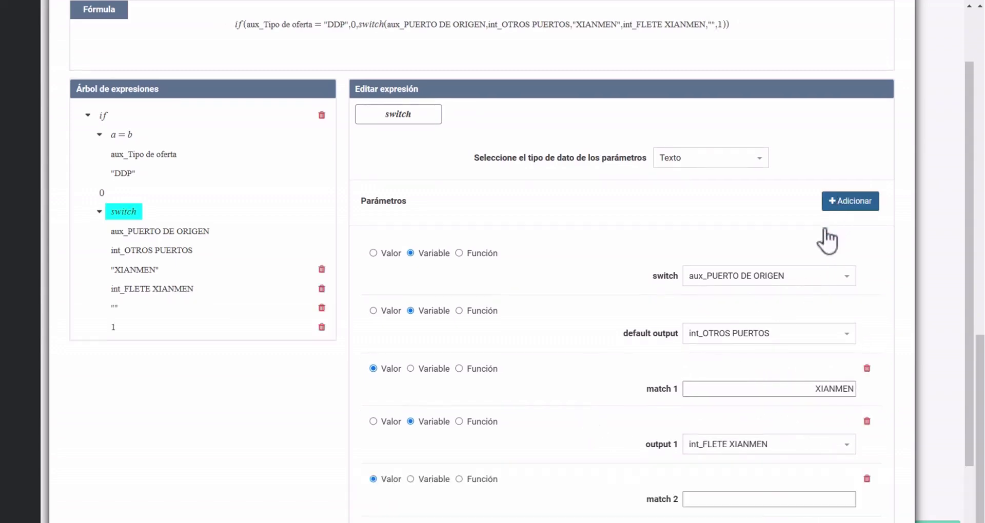
{"action": "scroll", "coordinate": [676, 337], "scroll_direction": "down", "scroll_amount": 3}
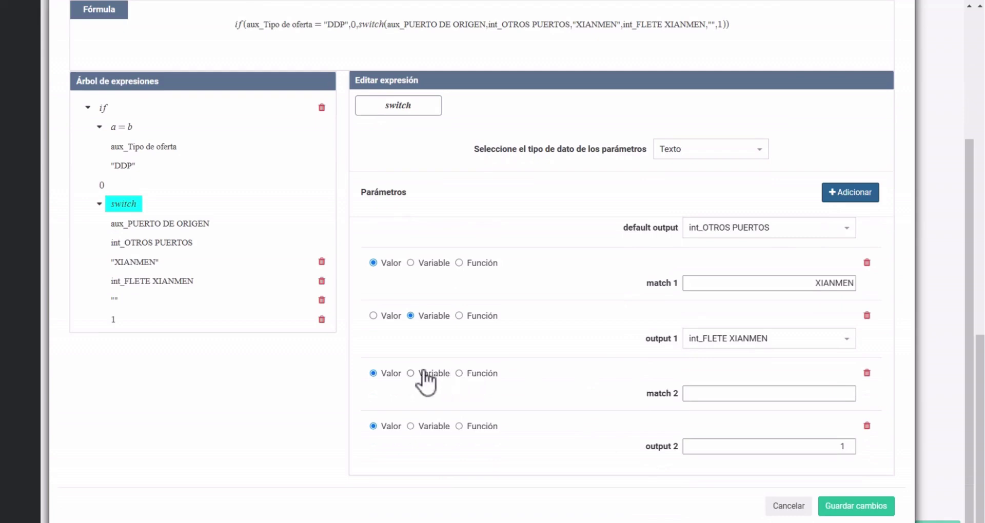
{"action": "left_click", "coordinate": [715, 398]}
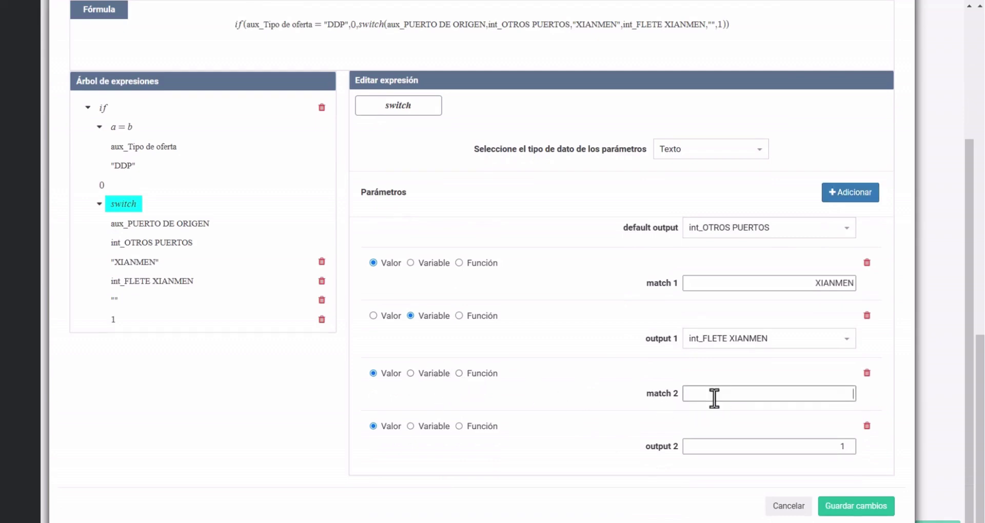
{"action": "type", "text": "S"}
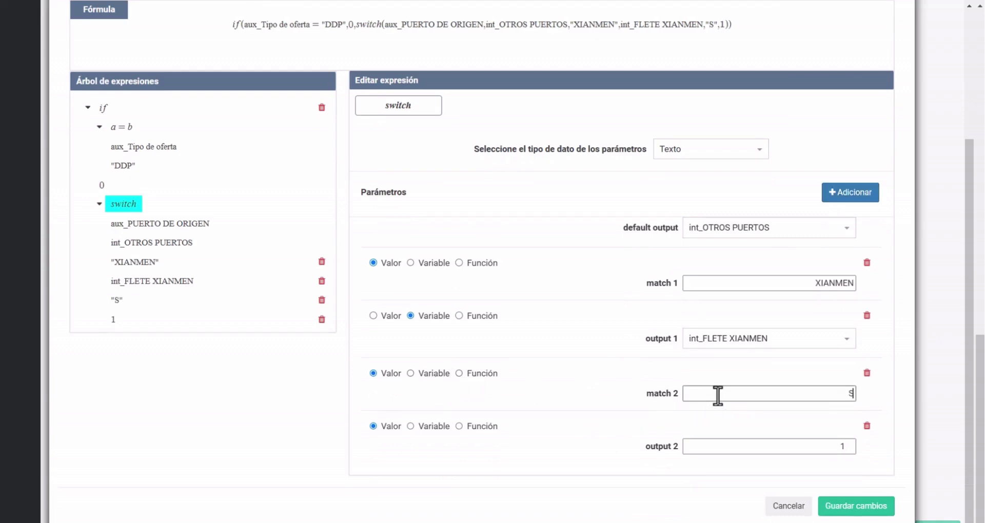
{"action": "type", "text": "HENZEN"}
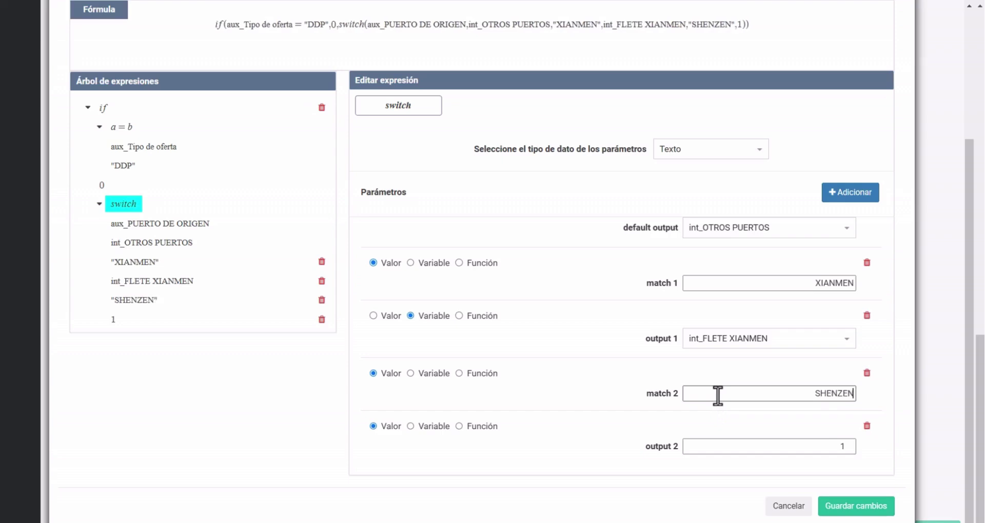
{"action": "left_click", "coordinate": [418, 428]}
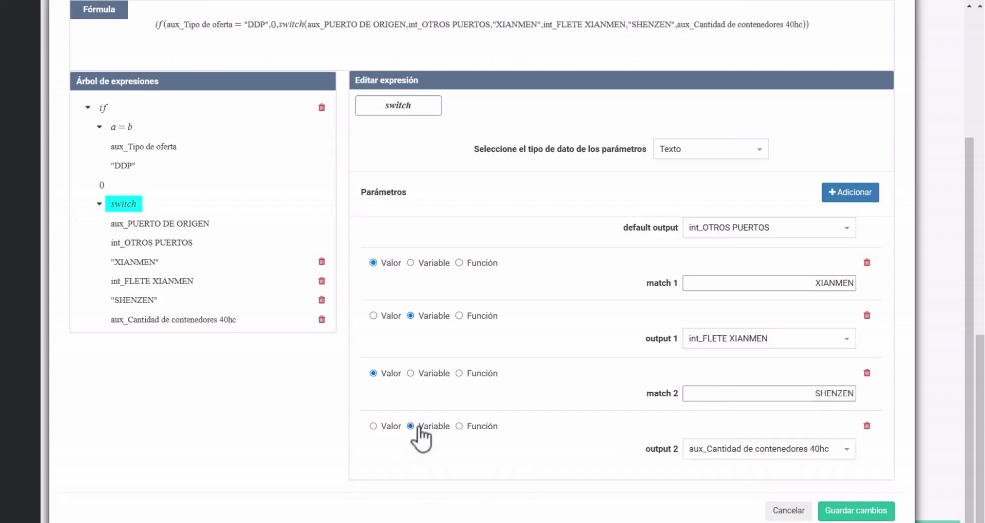
{"action": "left_click", "coordinate": [771, 453]}
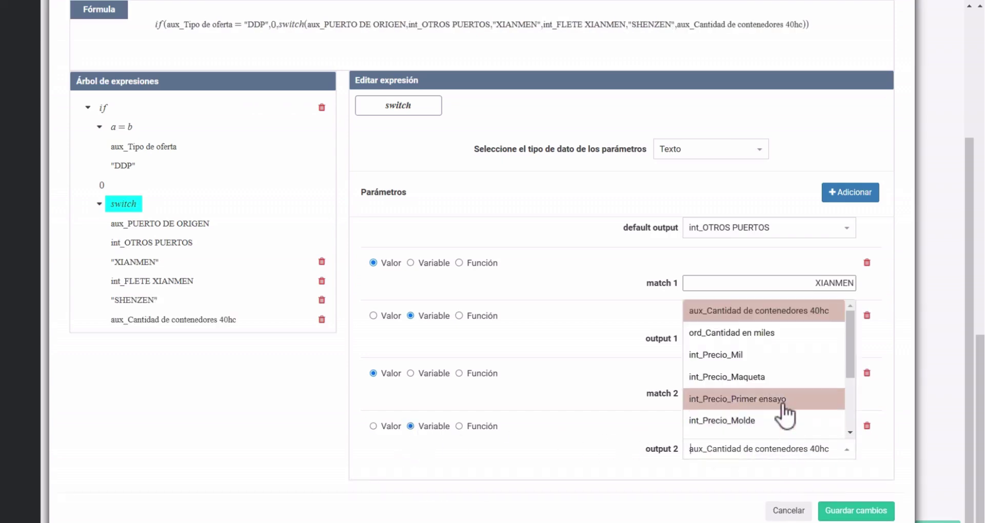
{"action": "scroll", "coordinate": [785, 410], "scroll_direction": "down", "scroll_amount": 3}
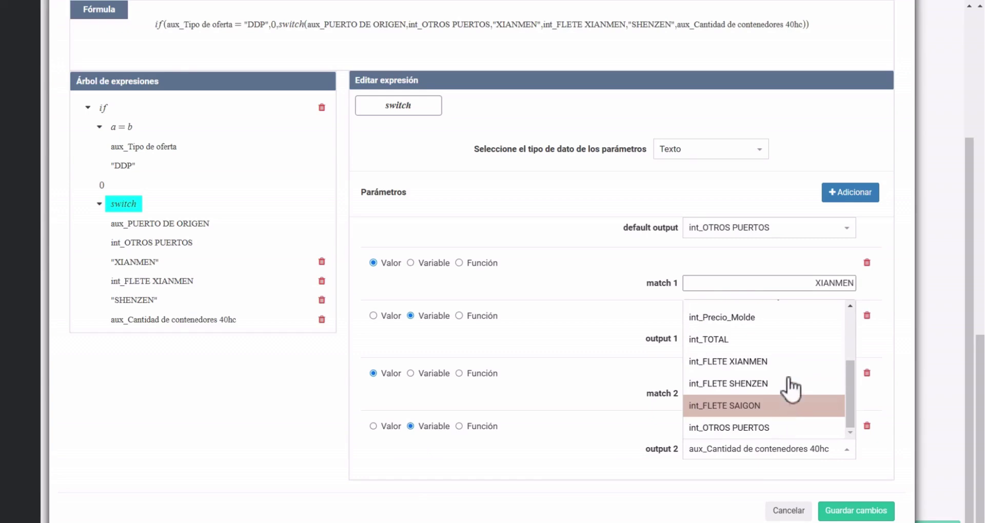
{"action": "left_click", "coordinate": [790, 382]}
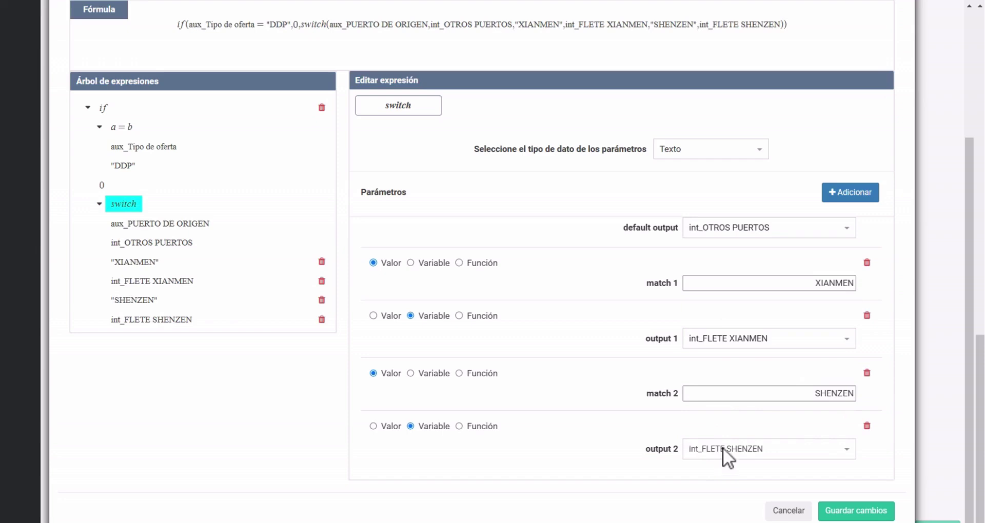
- Add a third switch case matching SAIGON with the variable int_FLETE SAIGON as output, and save the FLETE formula
{"action": "left_click", "coordinate": [826, 190]}
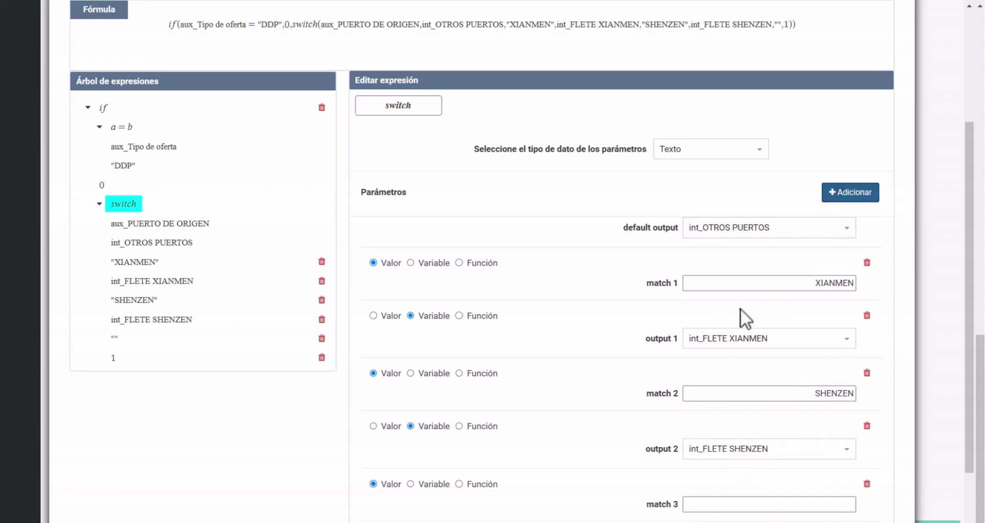
{"action": "scroll", "coordinate": [718, 333], "scroll_direction": "down", "scroll_amount": 2}
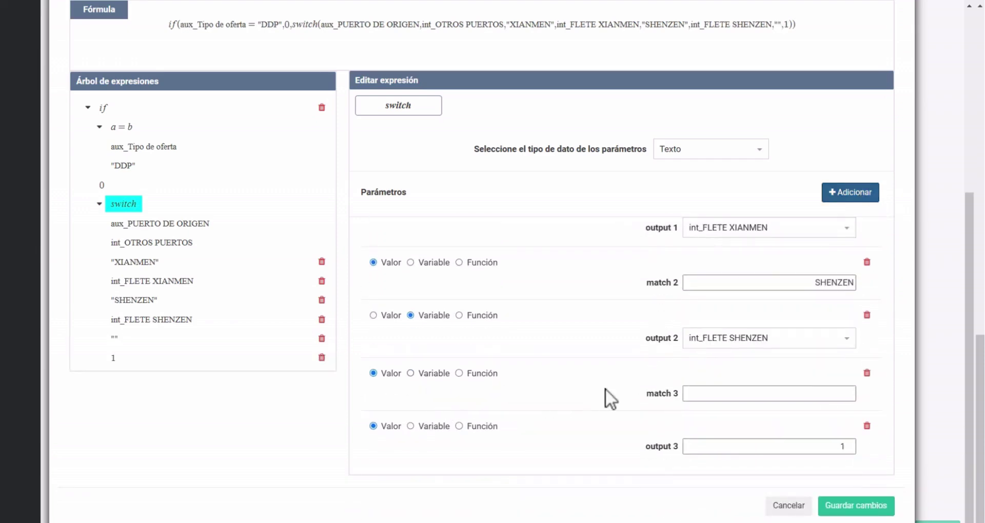
{"action": "left_click", "coordinate": [693, 397]}
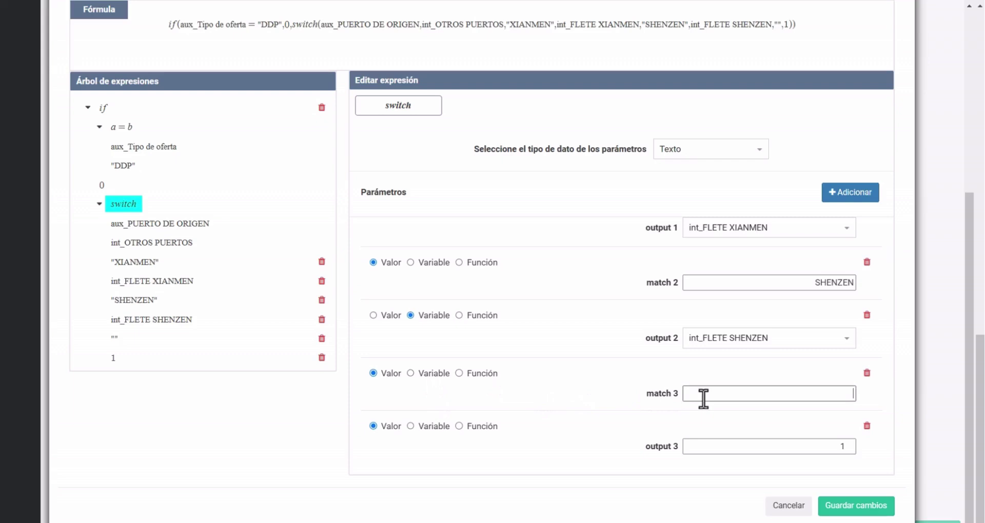
{"action": "type", "text": "SAIGON"}
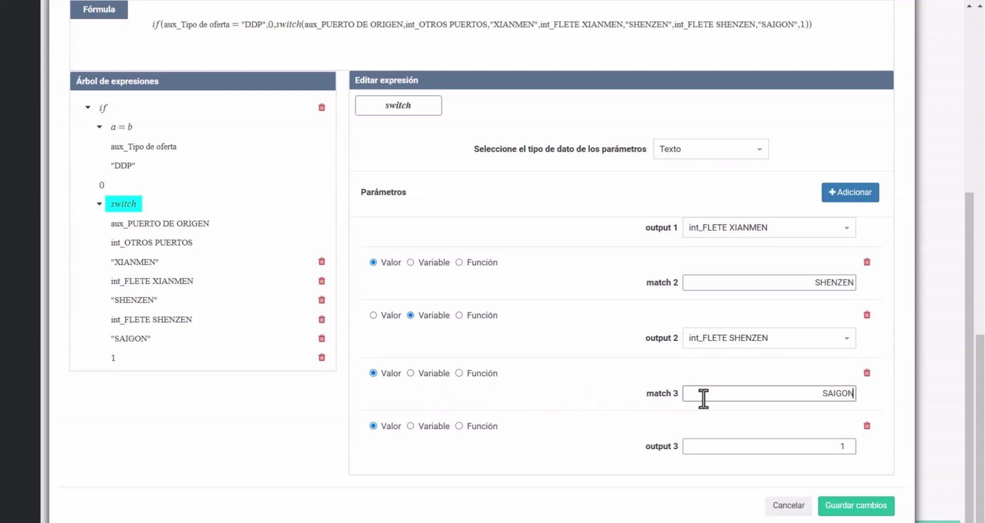
{"action": "left_click", "coordinate": [497, 416]}
{"action": "left_click", "coordinate": [411, 427]}
{"action": "left_click", "coordinate": [747, 451]}
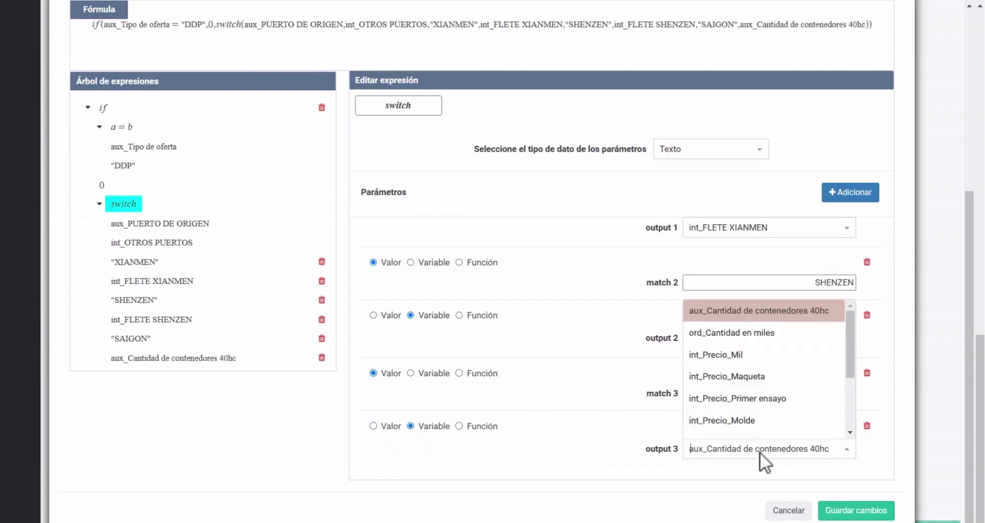
{"action": "scroll", "coordinate": [764, 400], "scroll_direction": "down", "scroll_amount": 3}
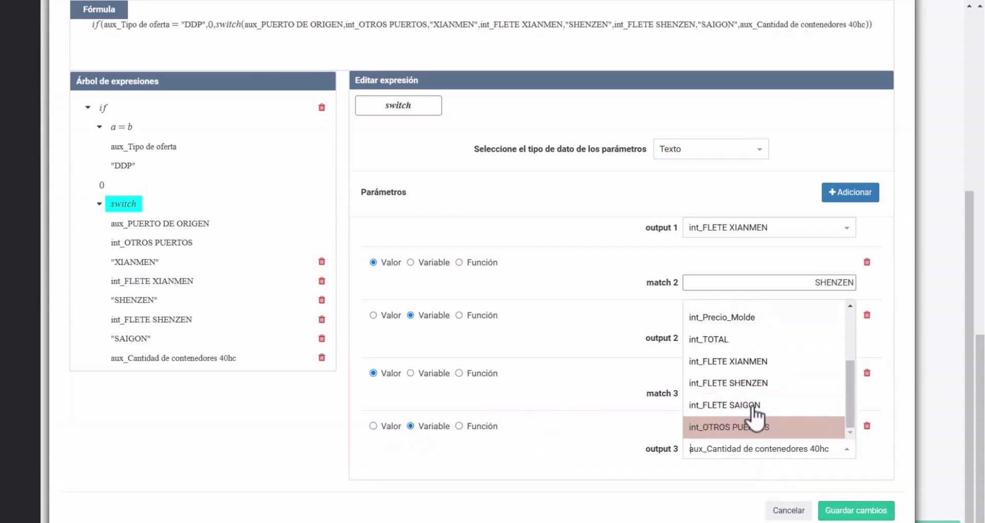
{"action": "left_click", "coordinate": [769, 406]}
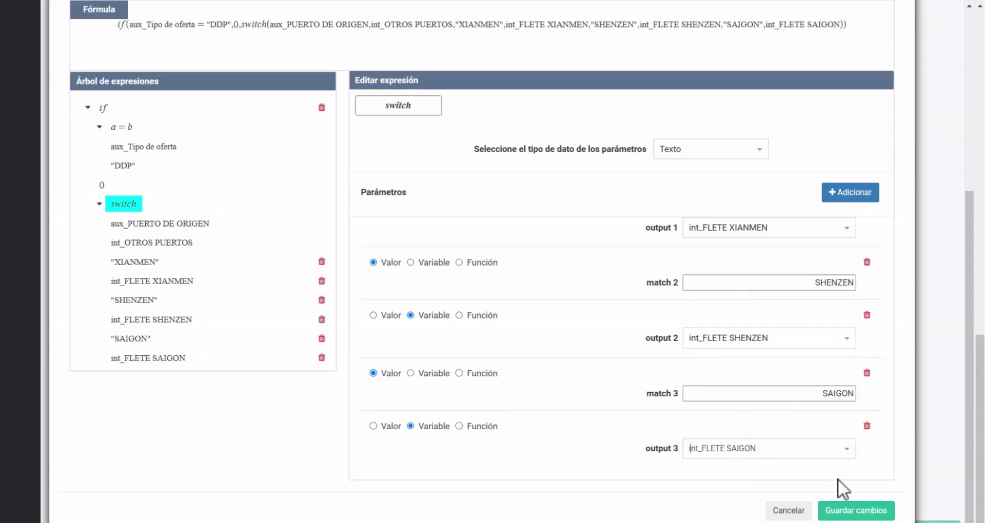
{"action": "left_click", "coordinate": [856, 506]}
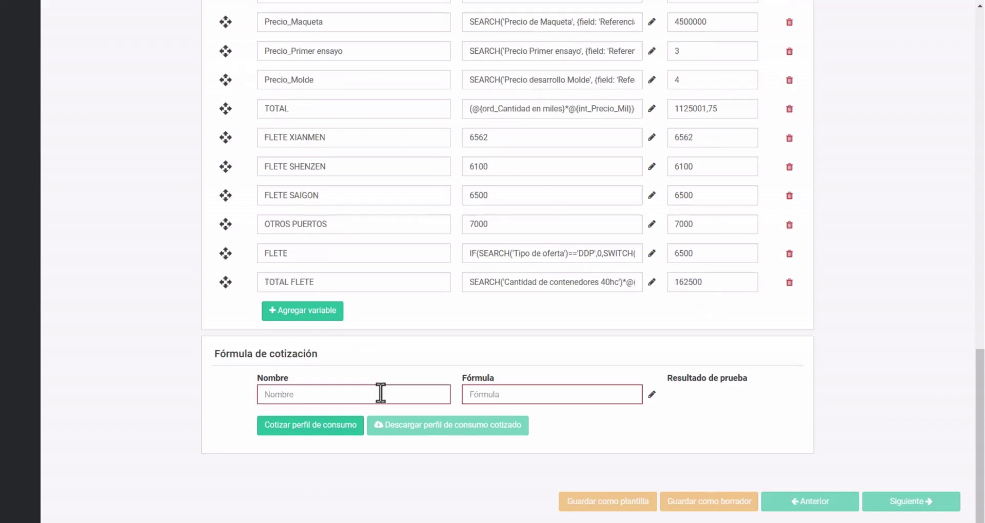
- Name the quotation formula COSTO TOTAL and start its expression with the a + b function
{"action": "type", "text": "costo tot"}
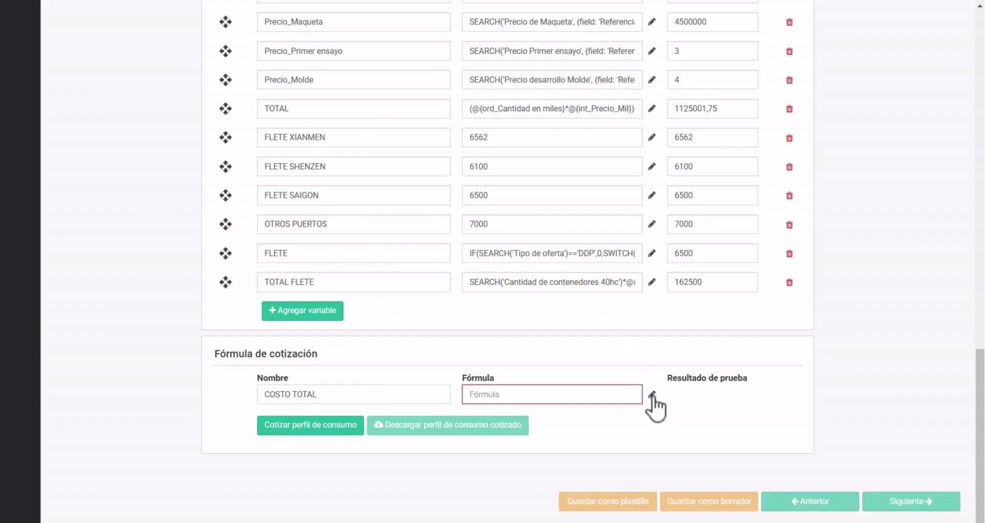
{"action": "left_click", "coordinate": [652, 395]}
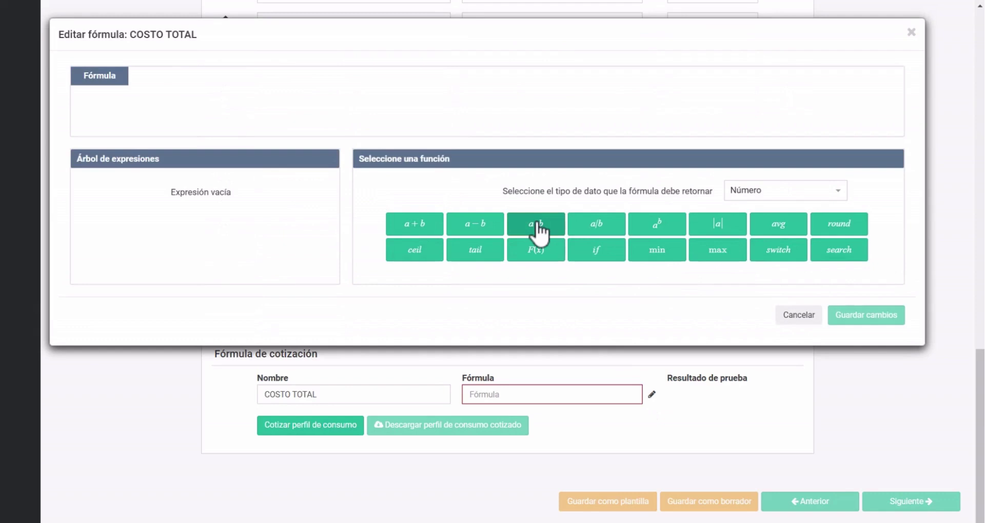
{"action": "left_click", "coordinate": [413, 227]}
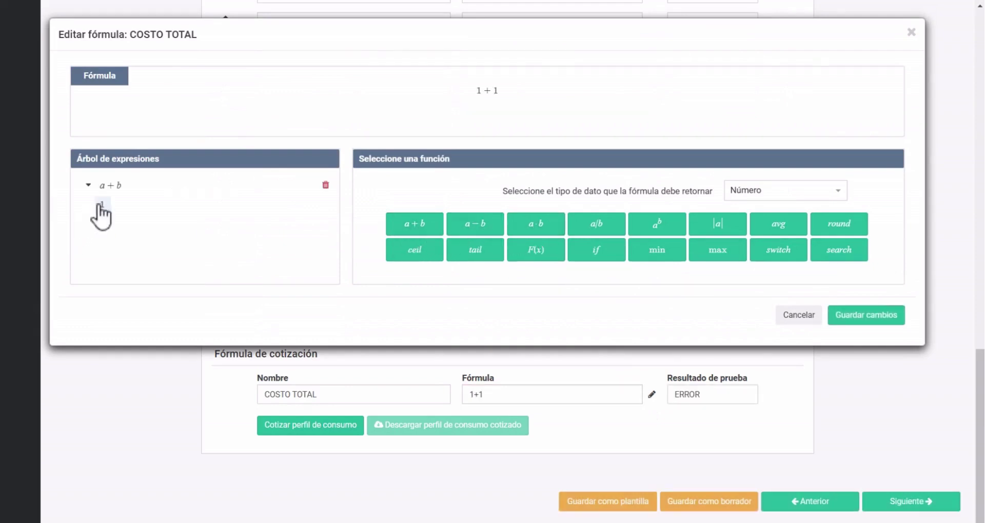
- Set parameter a of the COSTO TOTAL sum to the variable int_TOTAL FLETE
{"action": "left_click", "coordinate": [166, 214]}
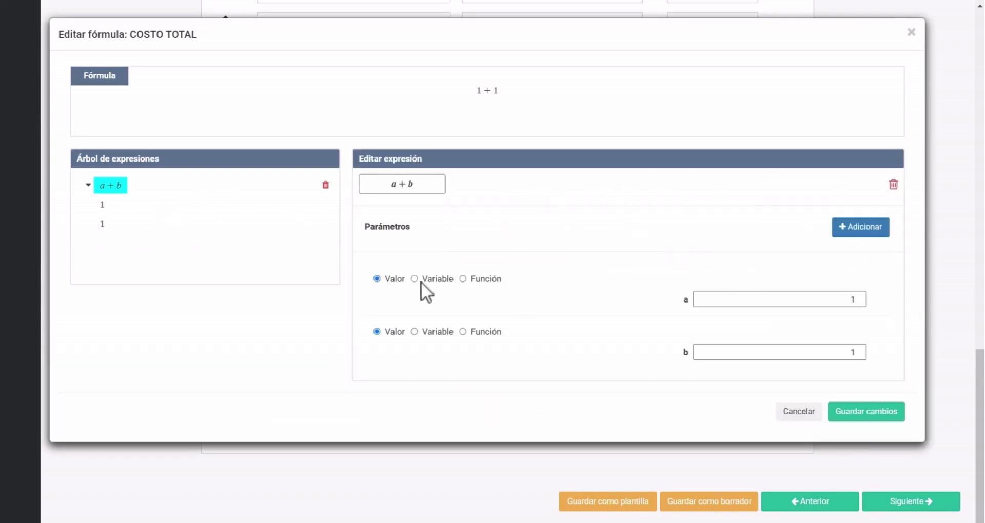
{"action": "left_click", "coordinate": [414, 279]}
{"action": "left_click", "coordinate": [764, 303]}
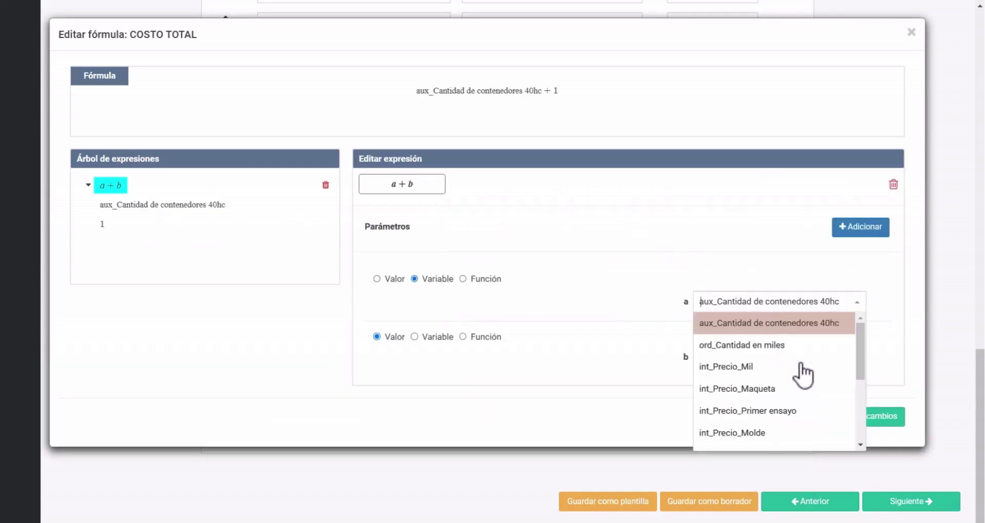
{"action": "scroll", "coordinate": [796, 370], "scroll_direction": "down", "scroll_amount": 5}
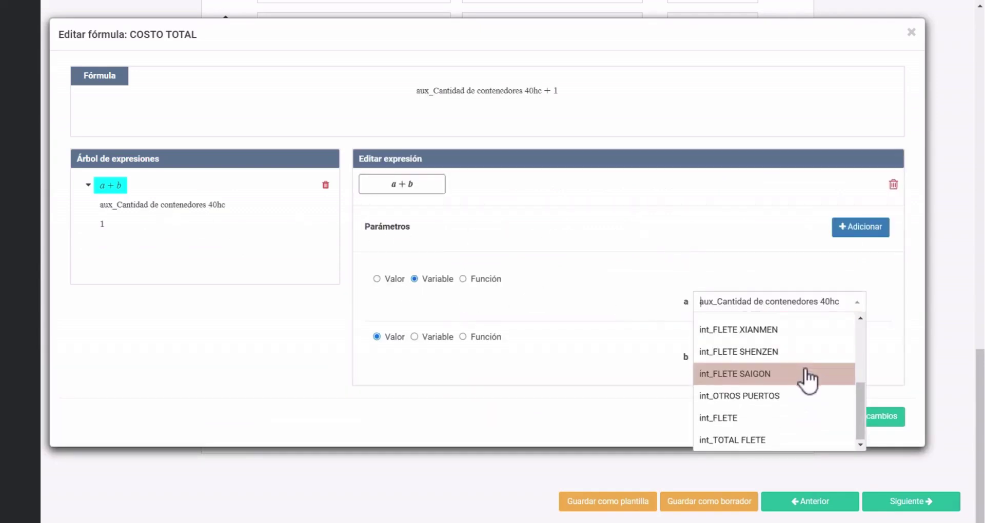
{"action": "left_click", "coordinate": [790, 441]}
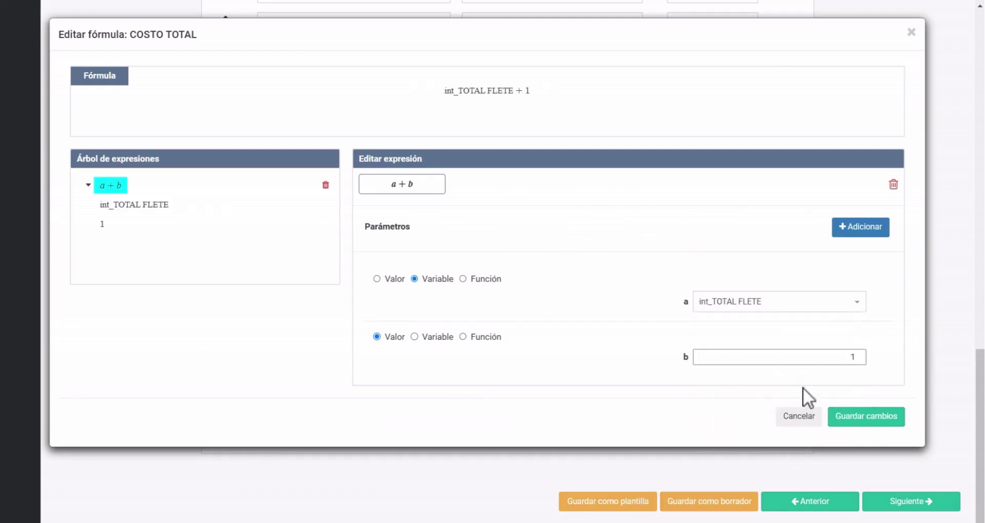
- Set parameter b of the COSTO TOTAL sum to the variable int_TOTAL and save the formula
{"action": "left_click", "coordinate": [415, 337]}
{"action": "left_click", "coordinate": [758, 362]}
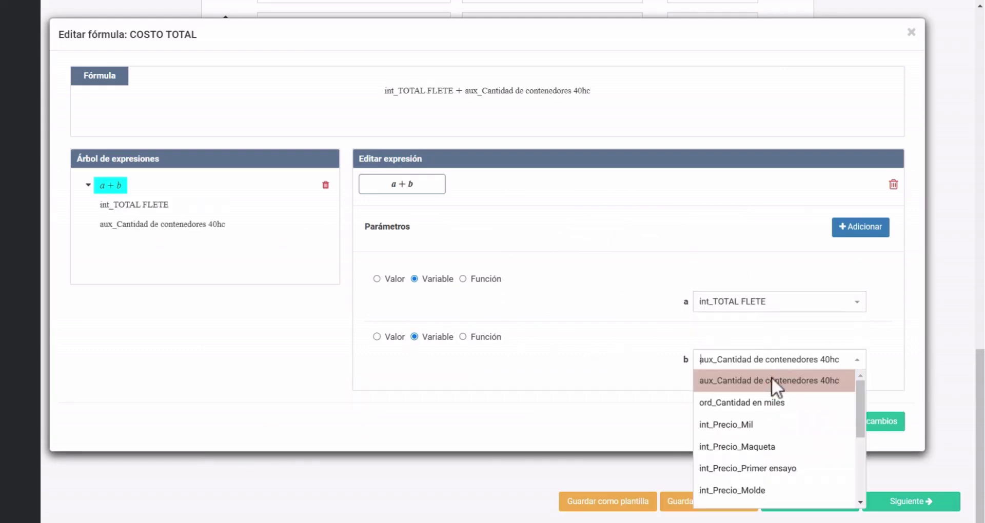
{"action": "scroll", "coordinate": [782, 426], "scroll_direction": "down", "scroll_amount": 5}
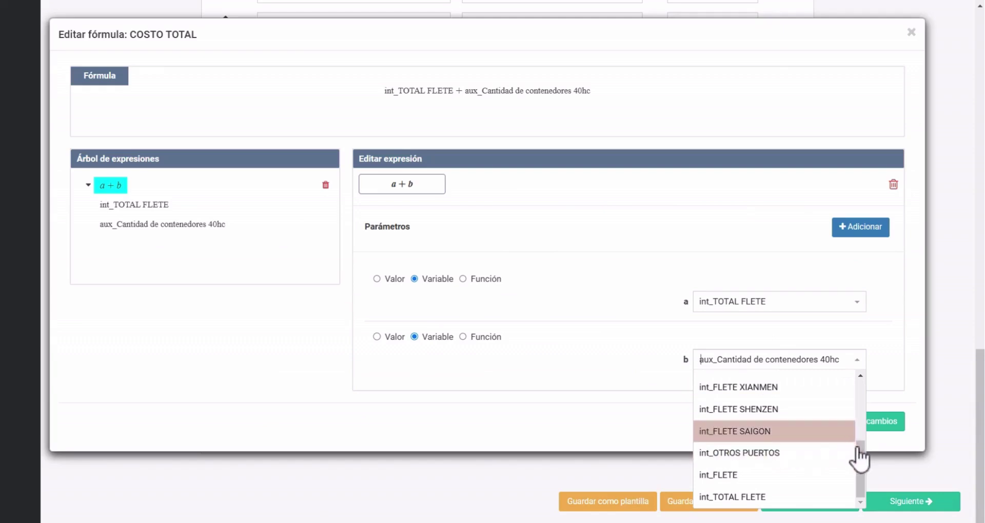
{"action": "scroll", "coordinate": [838, 467], "scroll_direction": "up", "scroll_amount": 3}
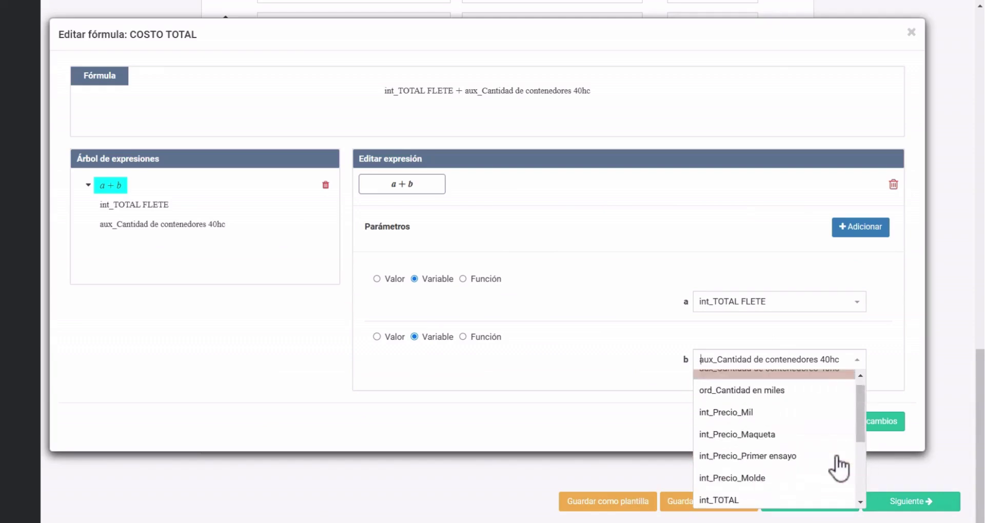
{"action": "scroll", "coordinate": [831, 475], "scroll_direction": "down", "scroll_amount": 1}
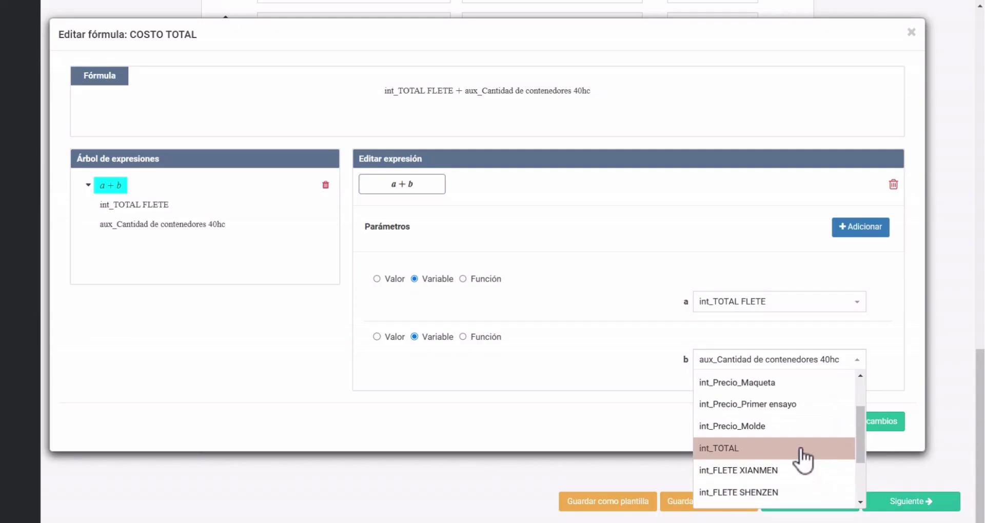
{"action": "left_click", "coordinate": [802, 450]}
{"action": "left_click", "coordinate": [856, 420]}
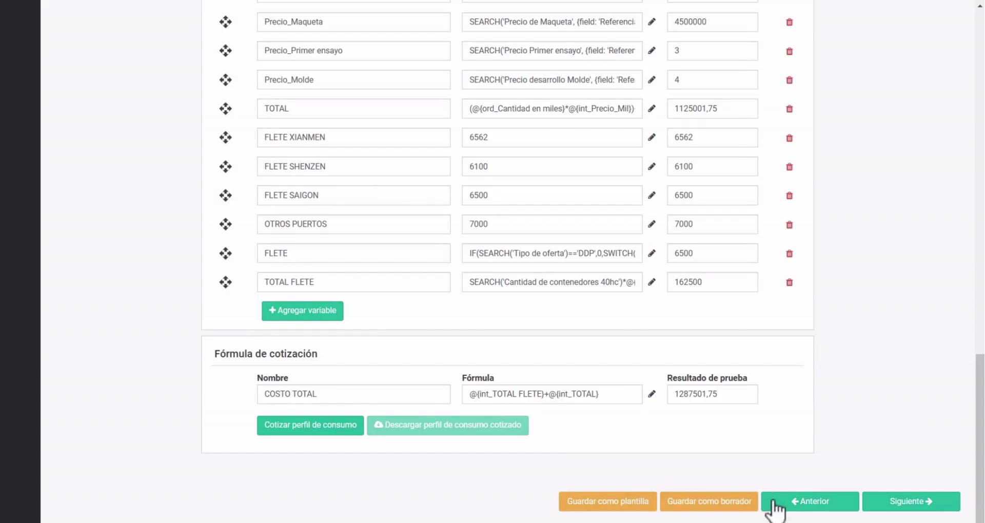
- Continue to the supplier preview of the RFx, review it and open the assignment of its dates and times
{"action": "left_click", "coordinate": [890, 501]}
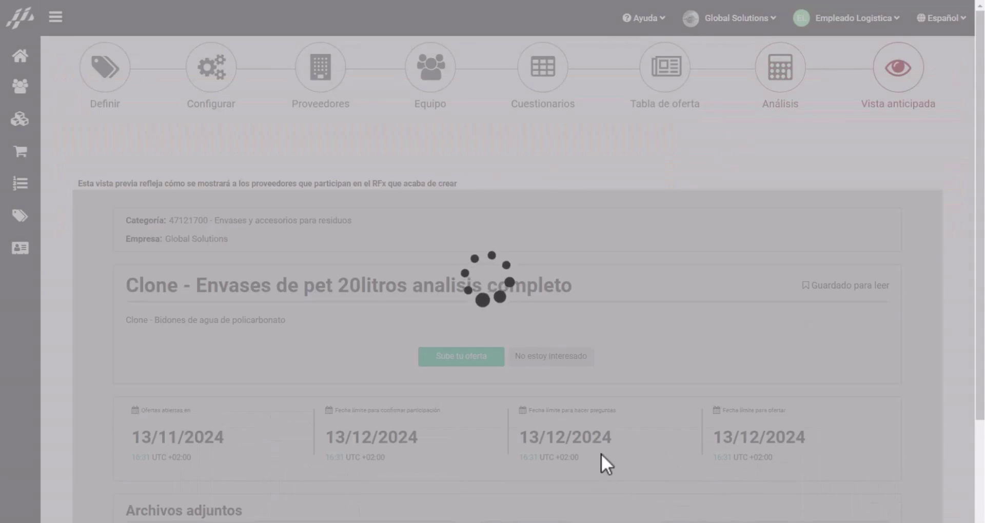
{"action": "scroll", "coordinate": [601, 454], "scroll_direction": "down", "scroll_amount": 3}
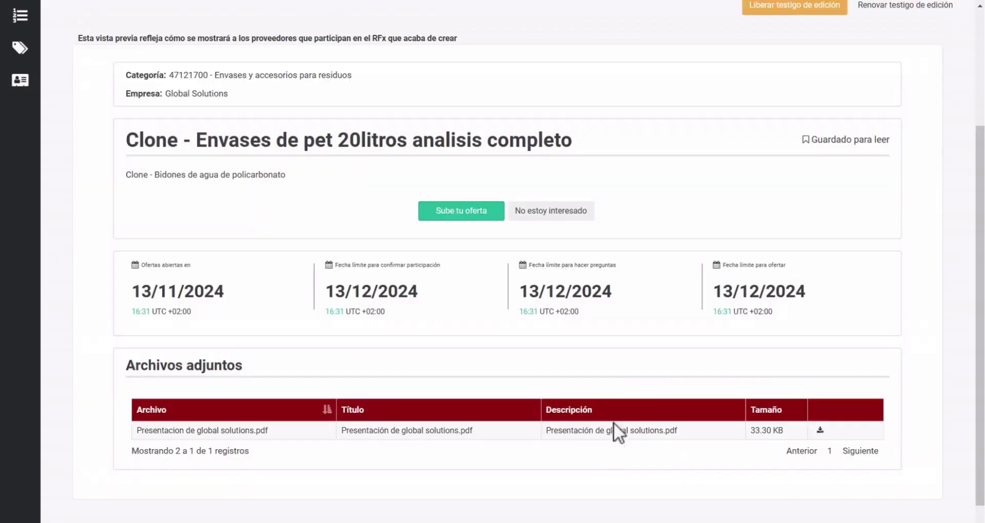
{"action": "scroll", "coordinate": [644, 364], "scroll_direction": "down", "scroll_amount": 2}
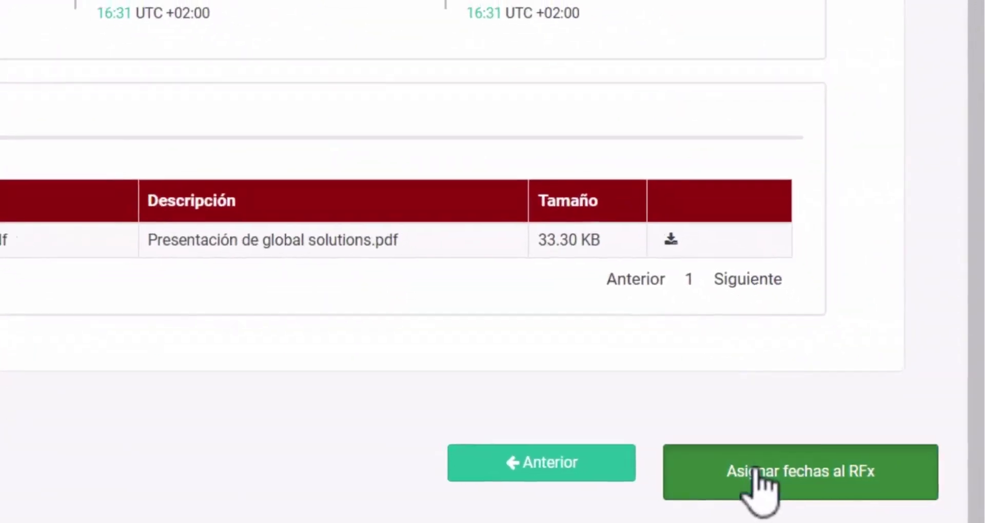
{"action": "left_click", "coordinate": [829, 487]}
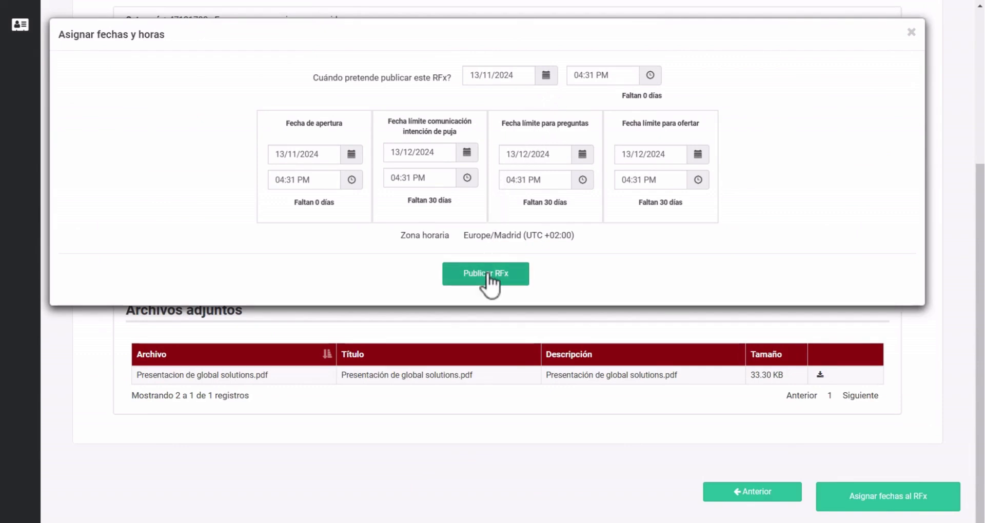
- Check the opening and bid-intention dates, publish the RFx with the proposed schedule and return to the RFx summary
{"action": "left_click", "coordinate": [352, 155]}
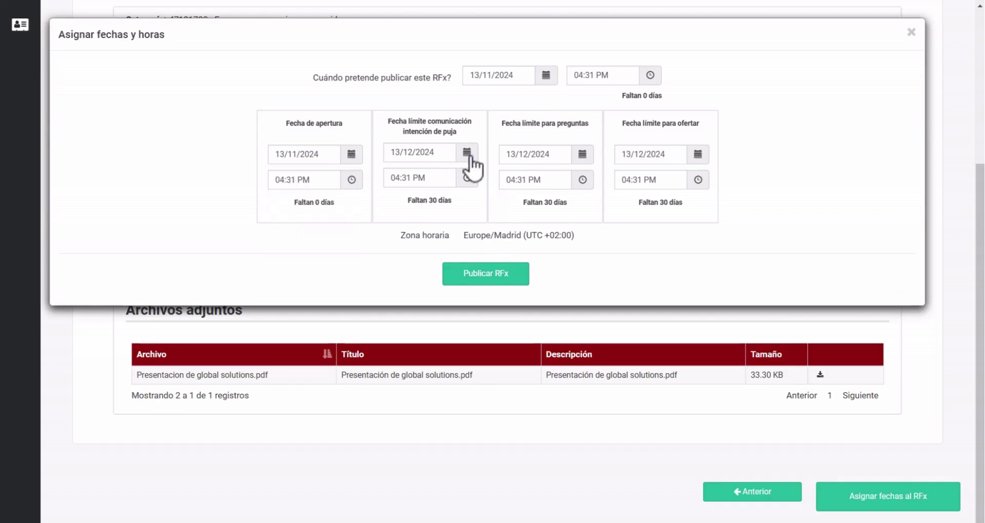
{"action": "left_click", "coordinate": [466, 153]}
{"action": "left_click", "coordinate": [471, 157]}
{"action": "left_click", "coordinate": [484, 275]}
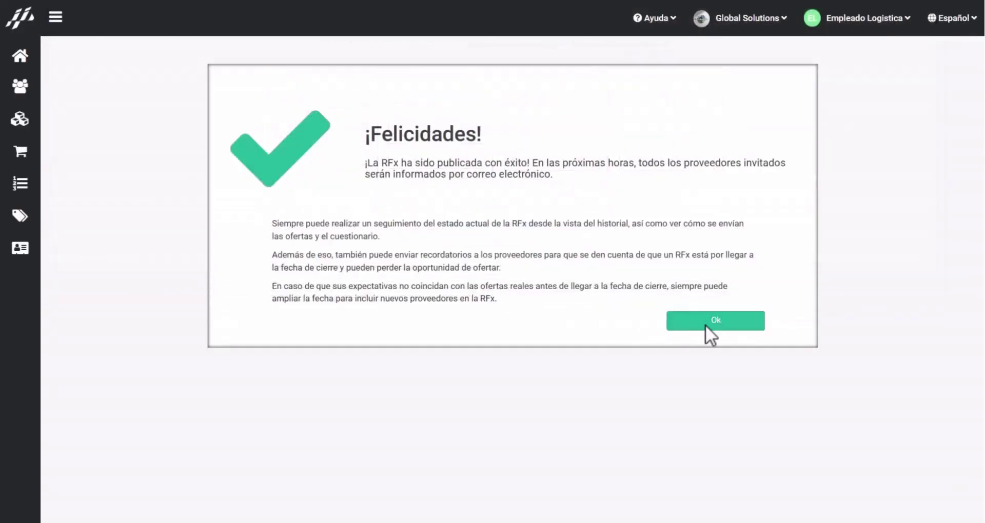
{"action": "left_click", "coordinate": [706, 324]}
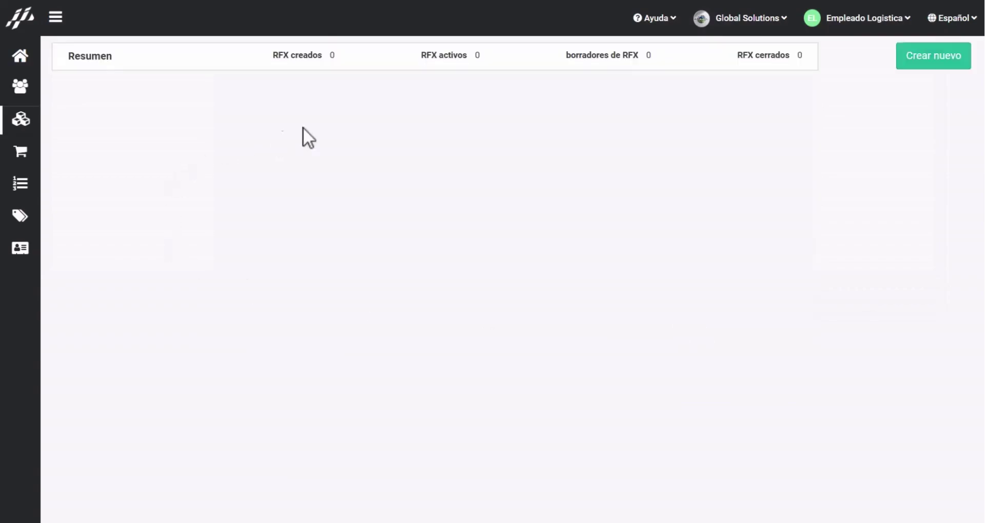